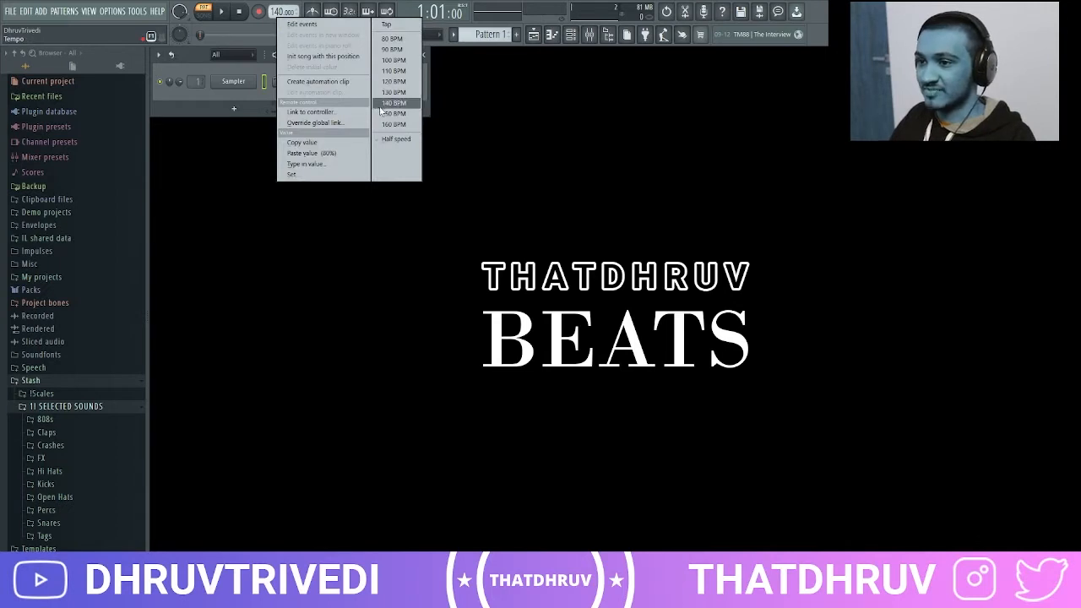
Step: Set the tempo to 150 BPM and choose the Minor Natural (Aeolian) scale stamp in the Sampler's piano roll
click(390, 113)
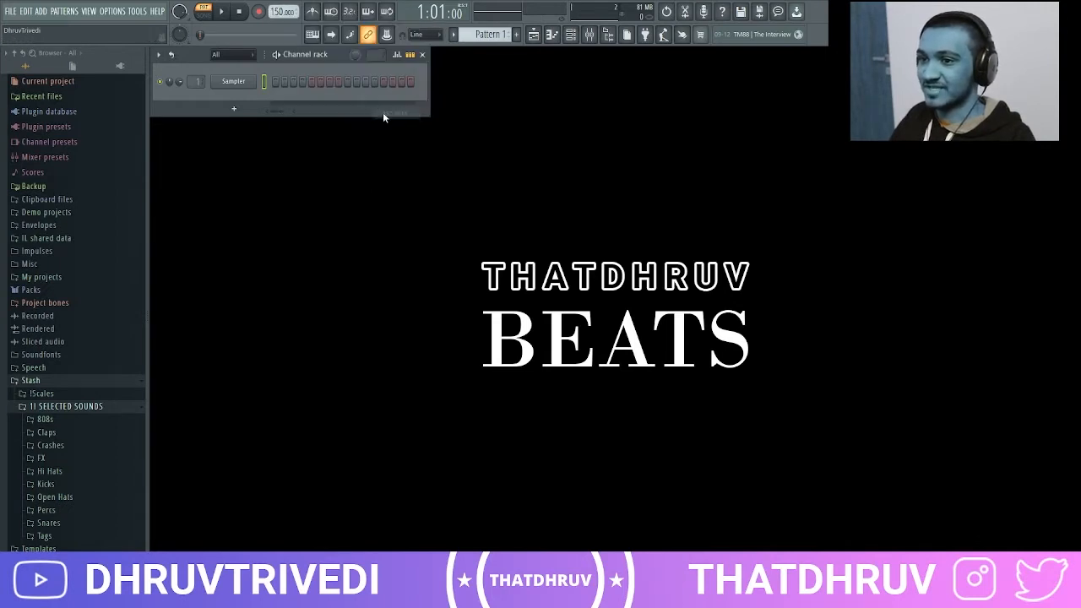
right_click(231, 81)
click(269, 82)
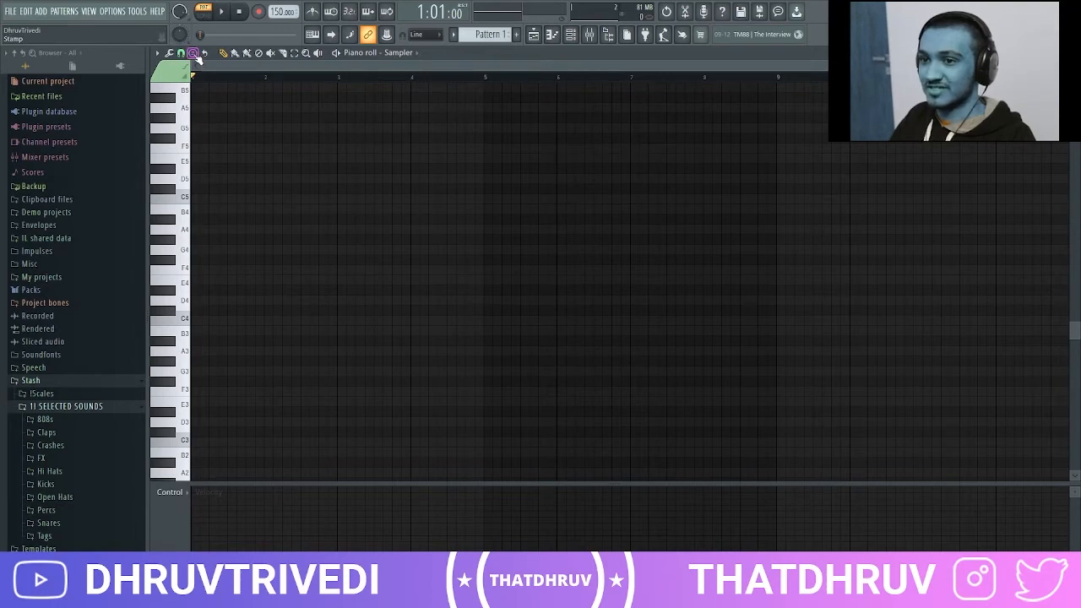
click(192, 53)
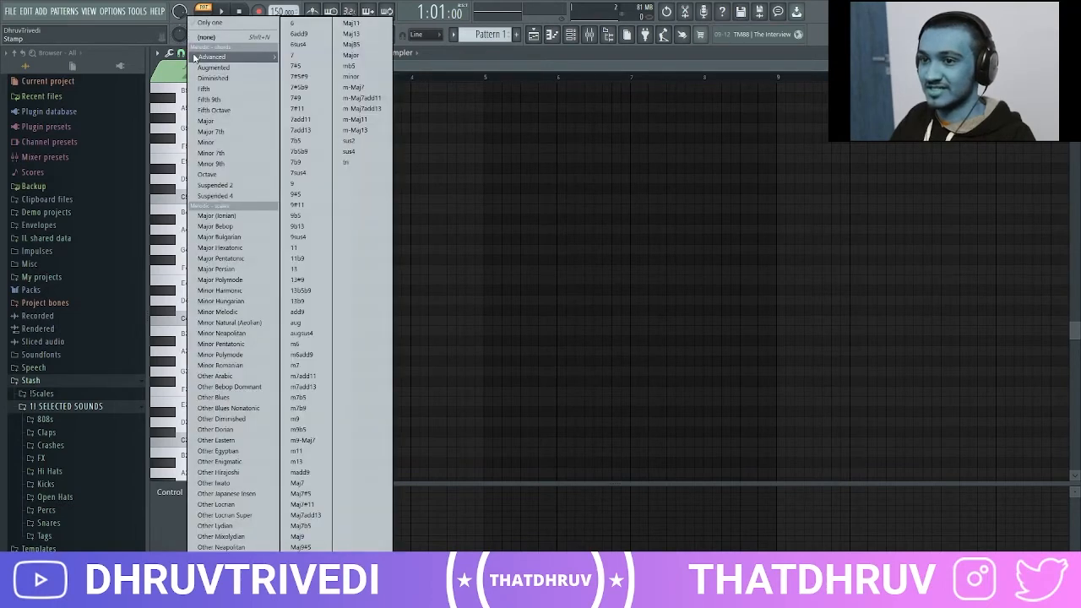
click(246, 323)
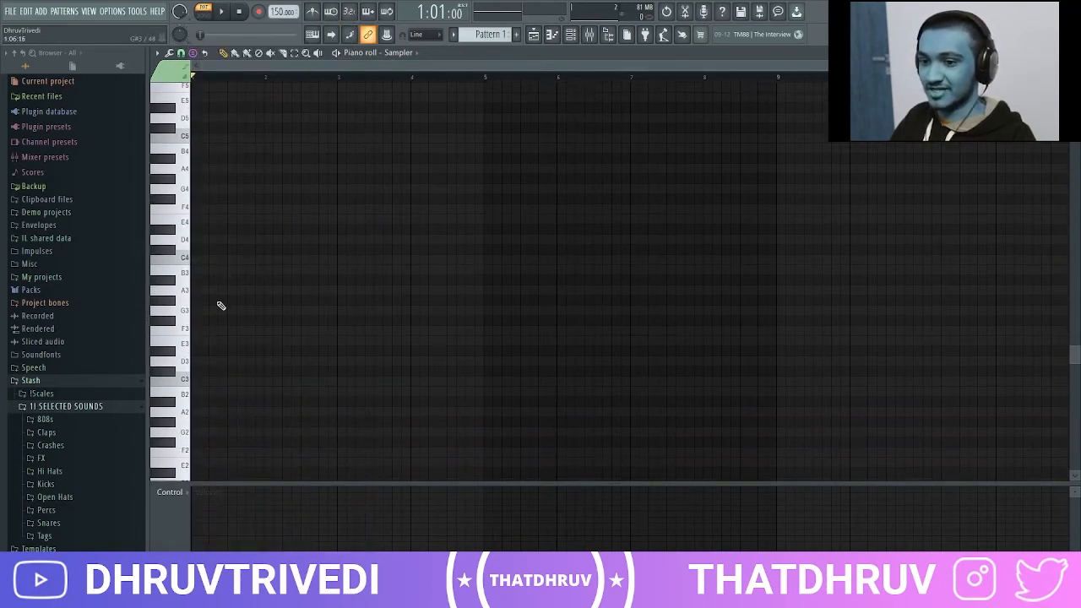
Step: Stamp the natural minor scale at the start of bar 1 from C2, C3, C4, C5 and C6
scroll(220, 306, down, 4)
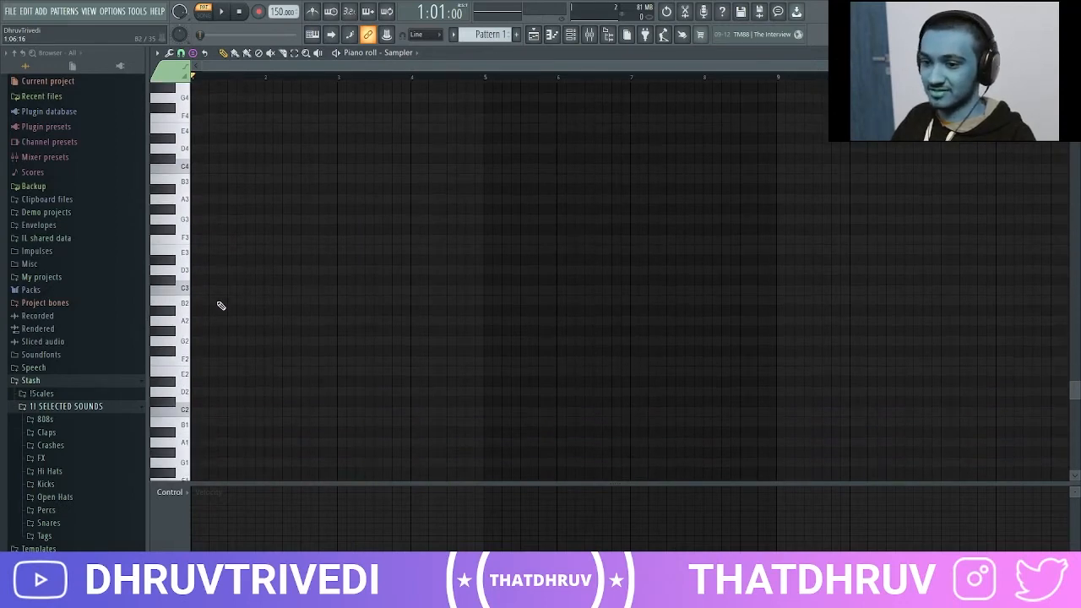
click(193, 350)
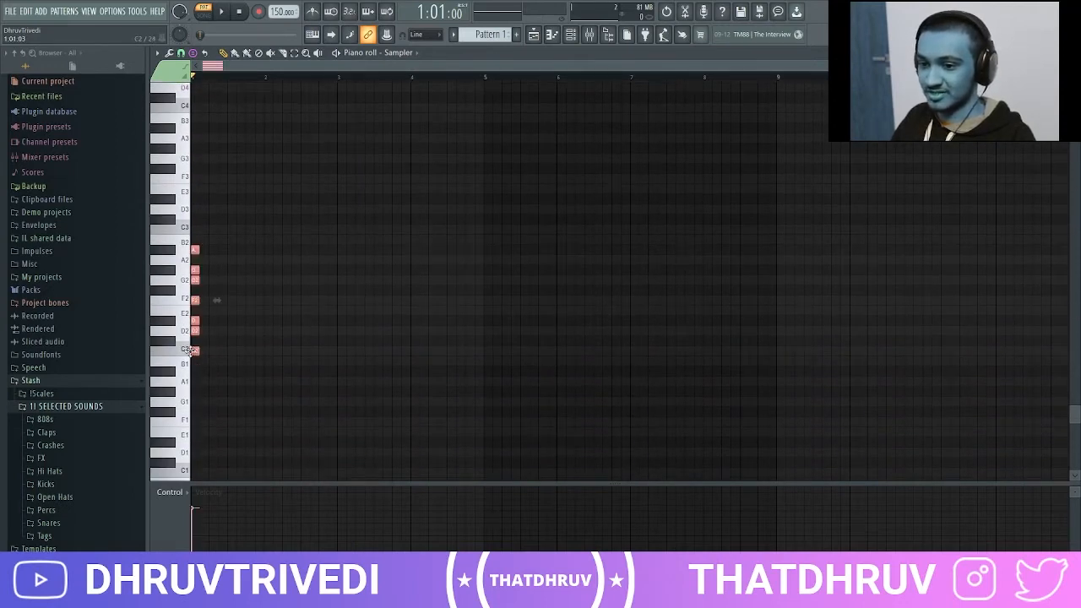
click(201, 228)
scroll(207, 236, up, 4)
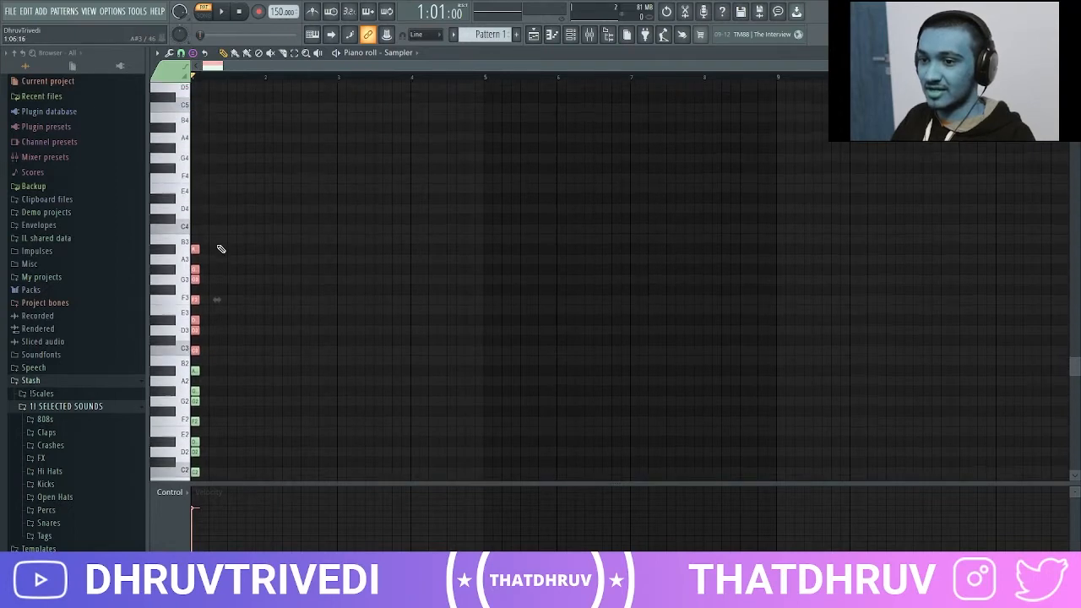
click(193, 229)
scroll(203, 237, up, 4)
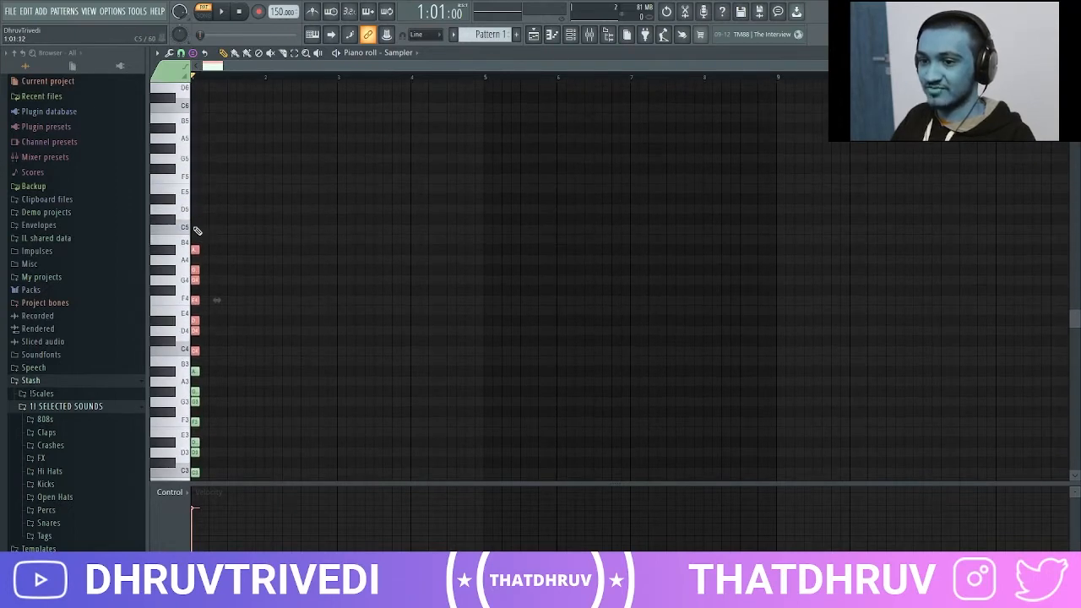
click(197, 230)
scroll(207, 228, up, 4)
click(195, 197)
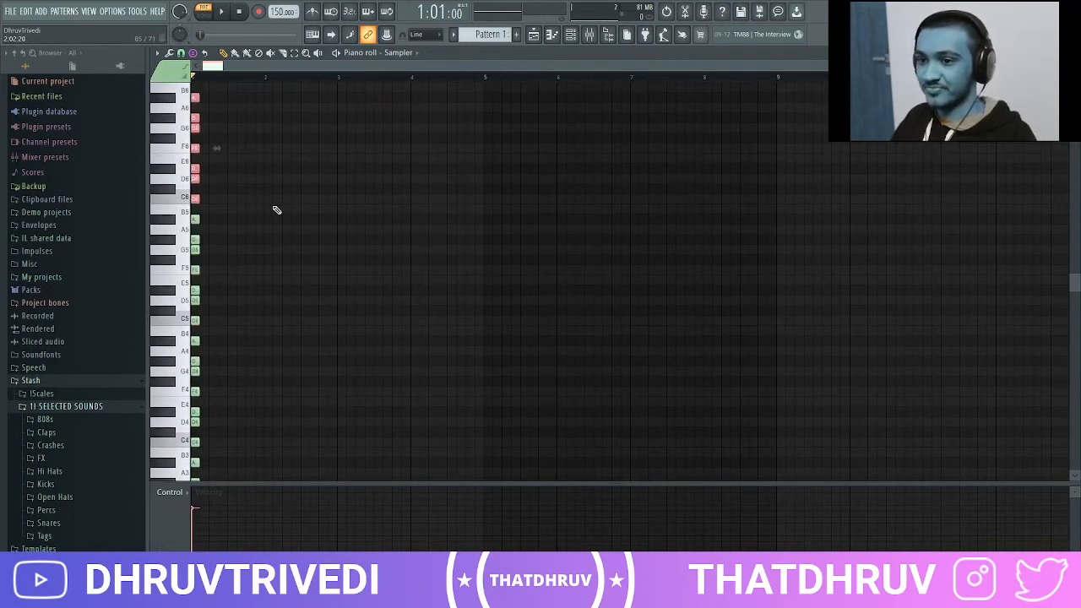
Step: Stretch all the stamped scale notes to eight bars as a ghost-note guide, and return to the channel rack
key(ctrl+a)
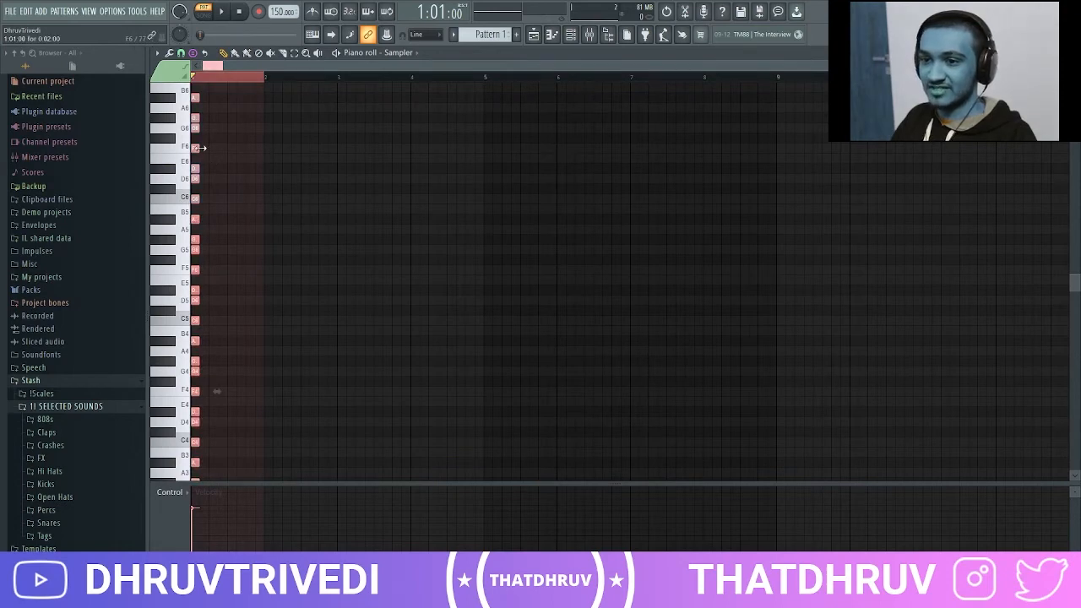
drag(200, 149, 775, 169)
scroll(741, 203, up, 2)
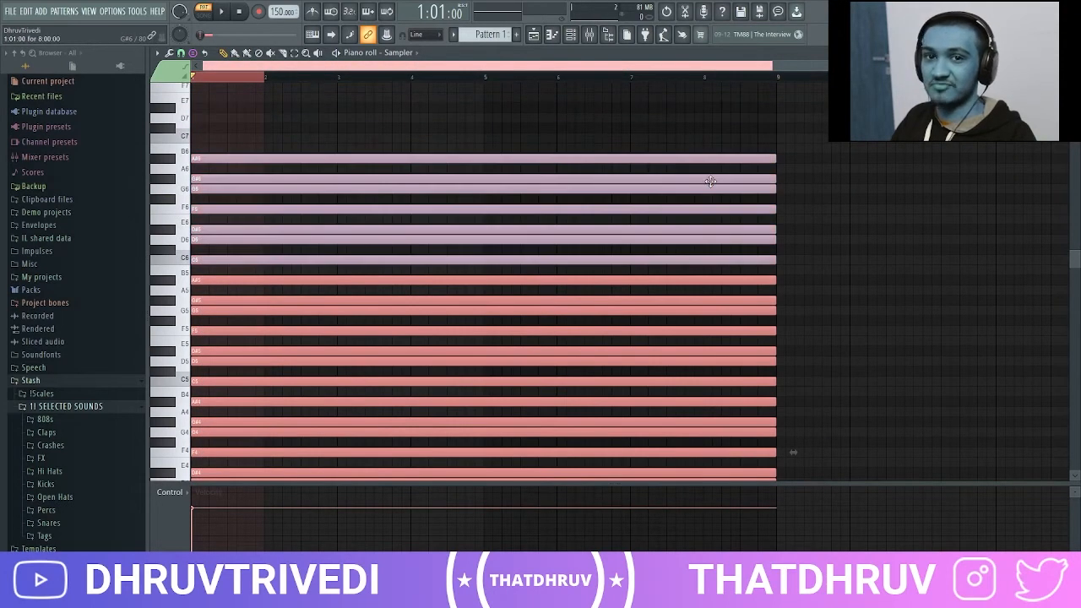
scroll(800, 176, down, 3)
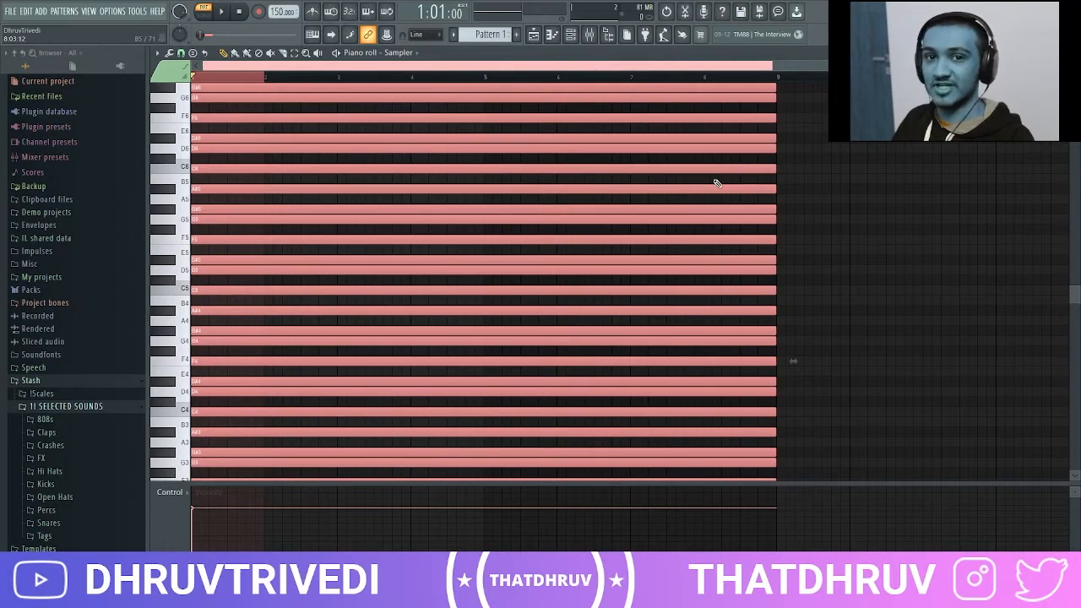
key(F7)
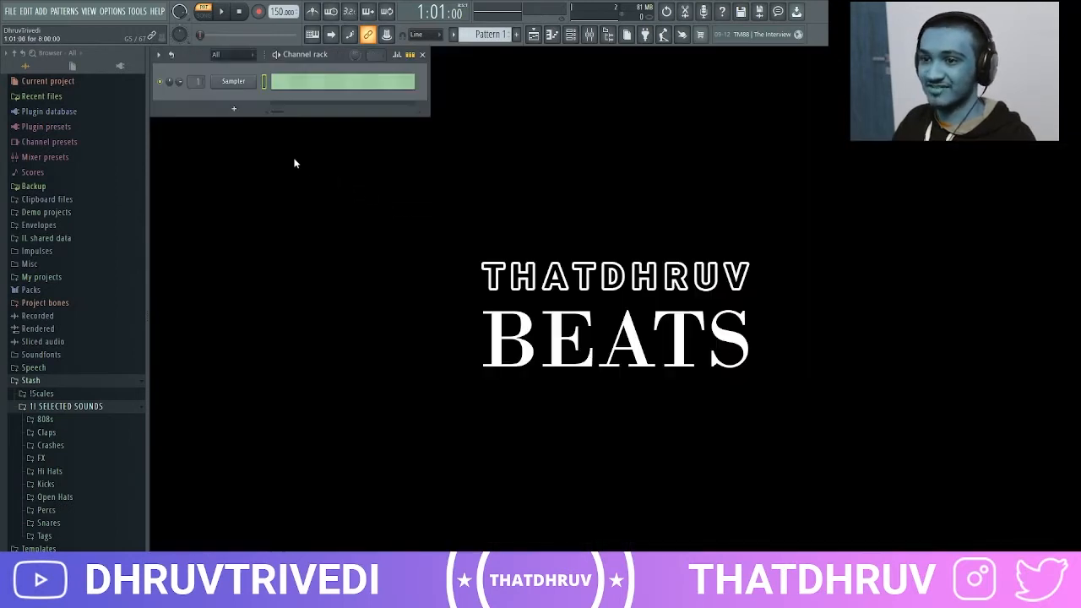
Step: Add a Sytrus channel, load its Tibetron preset, and close the plugin window
click(247, 111)
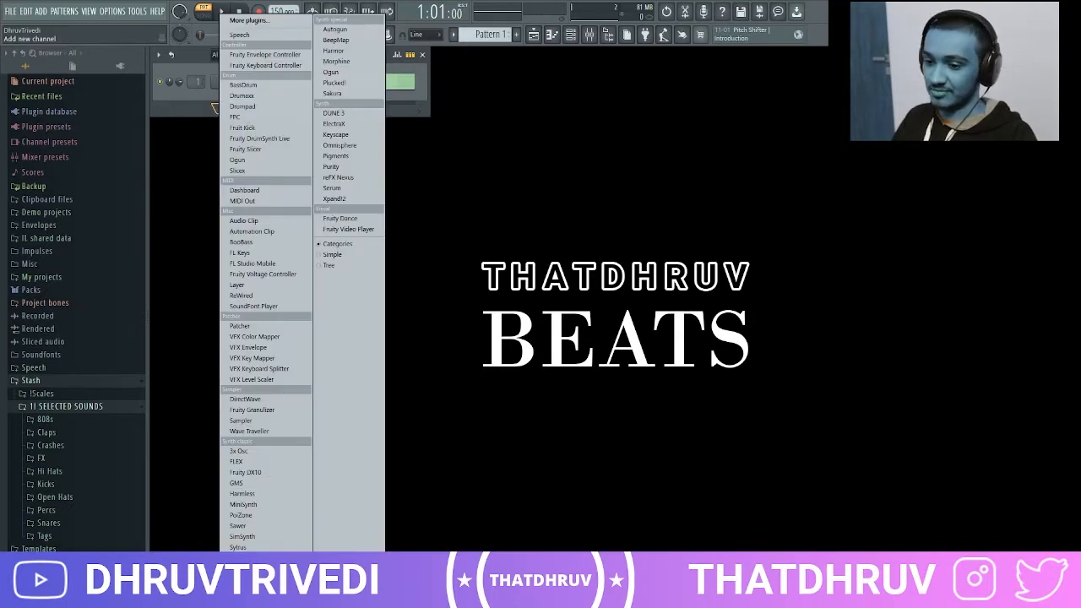
click(251, 547)
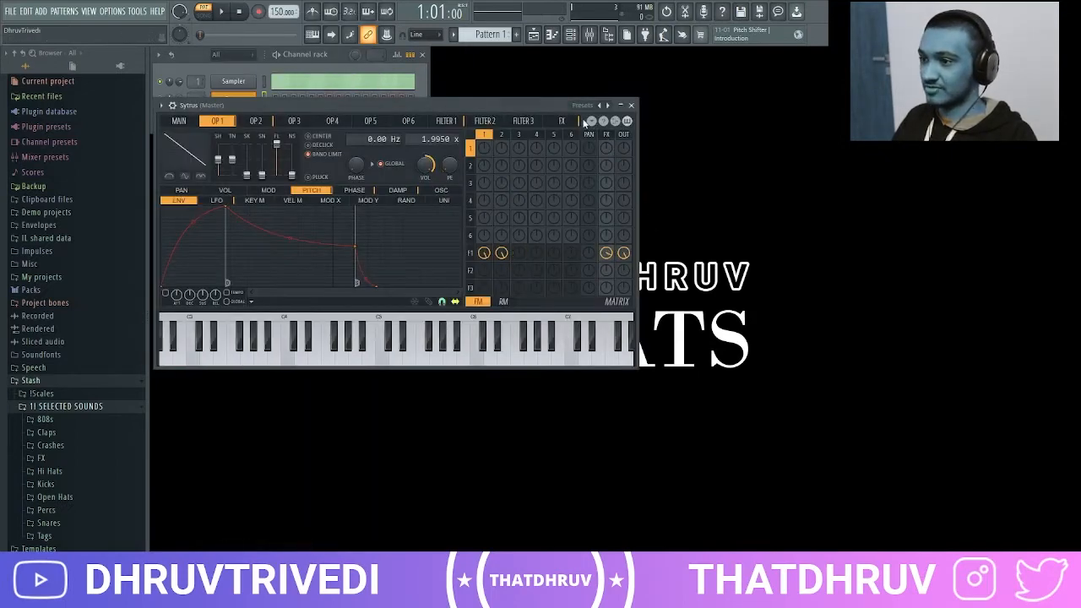
click(582, 112)
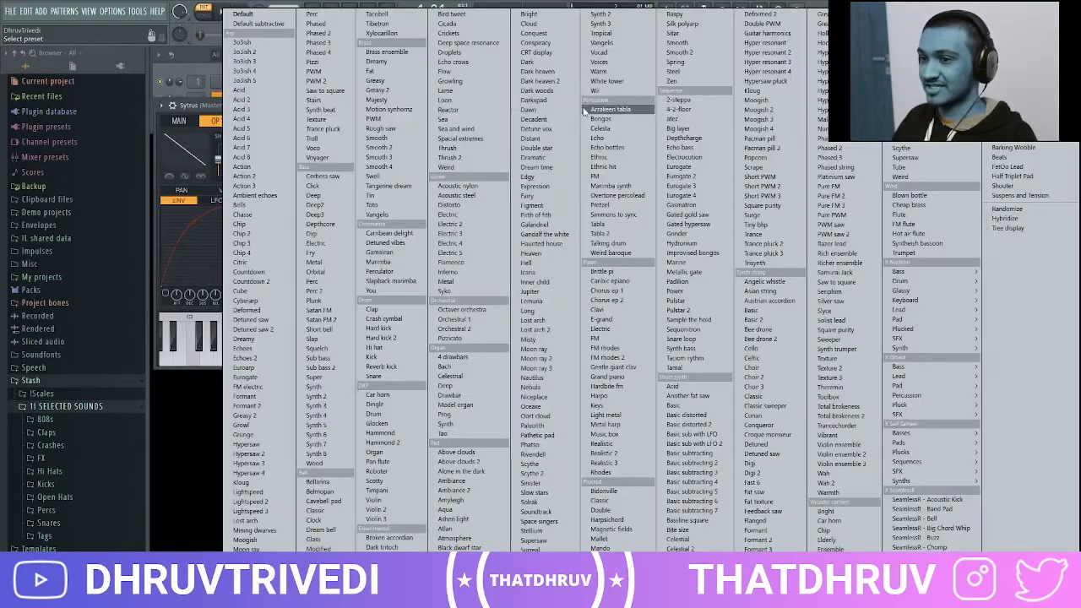
click(382, 25)
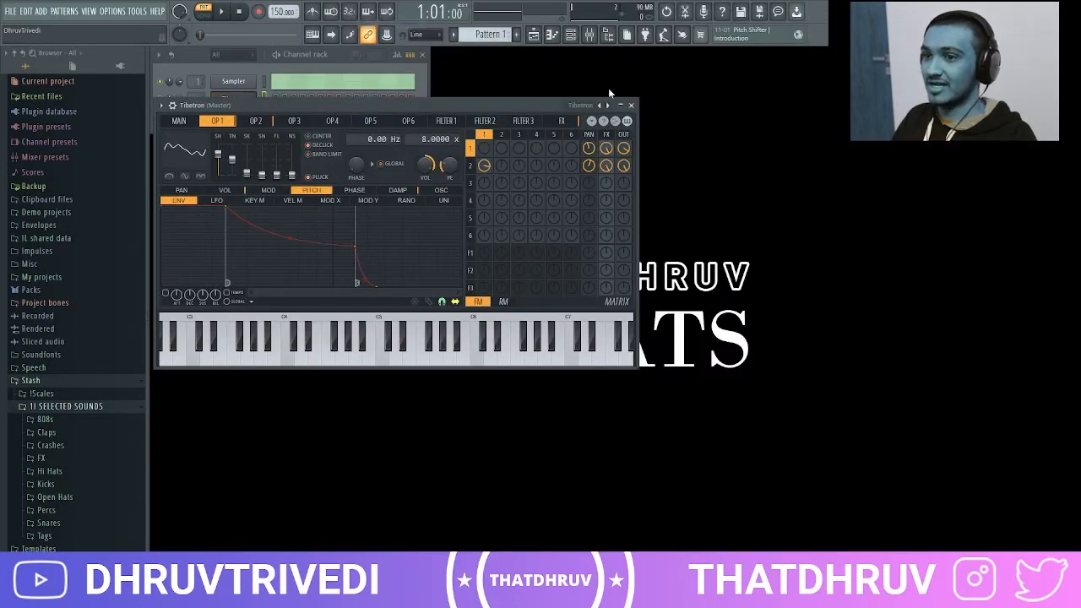
click(640, 109)
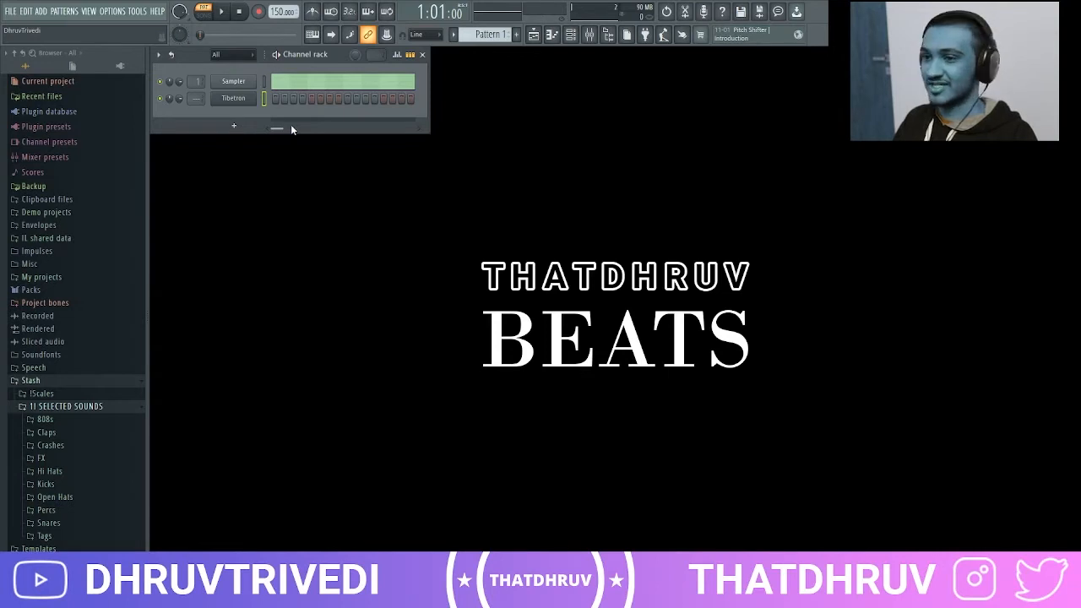
Step: Place short consecutive F5, G5 and G#5 notes at the start of bar 1 in the Tibetron channel's piano roll
right_click(252, 99)
click(270, 98)
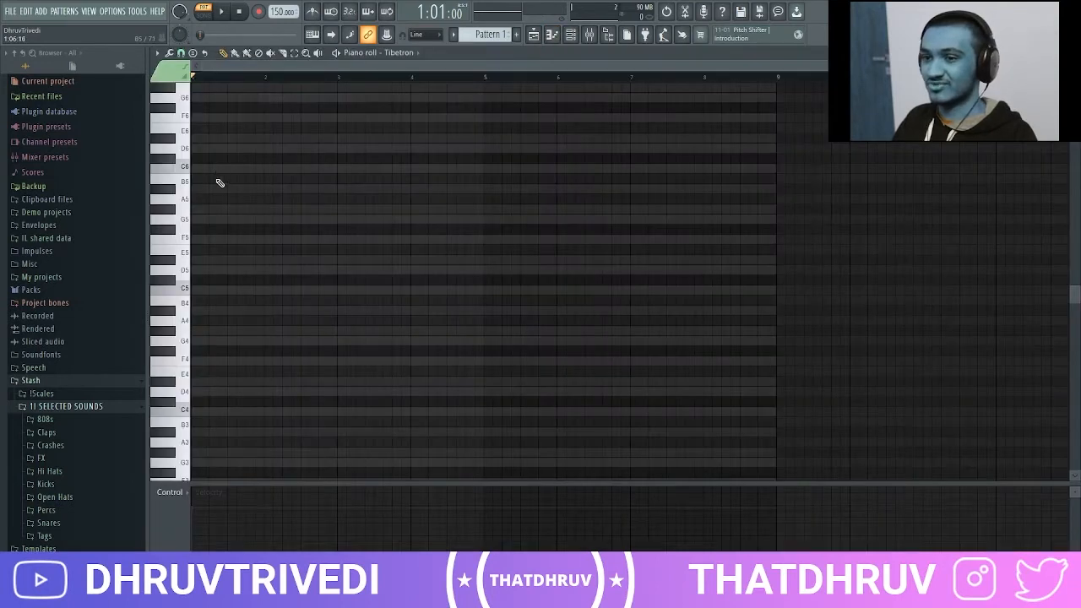
scroll(222, 203, down, 3)
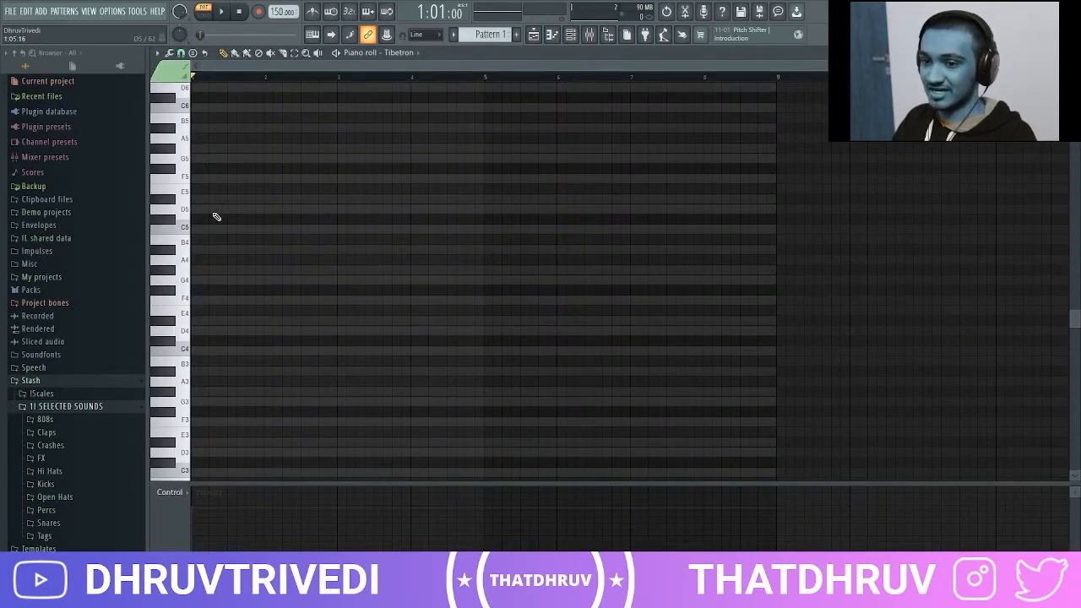
click(203, 180)
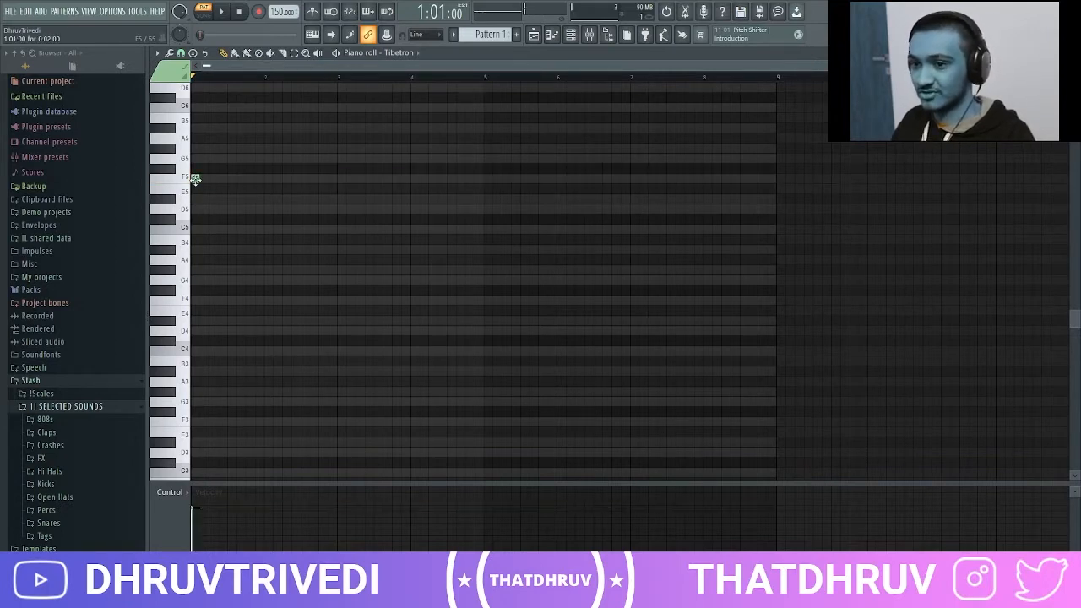
click(199, 158)
drag(195, 159, 206, 163)
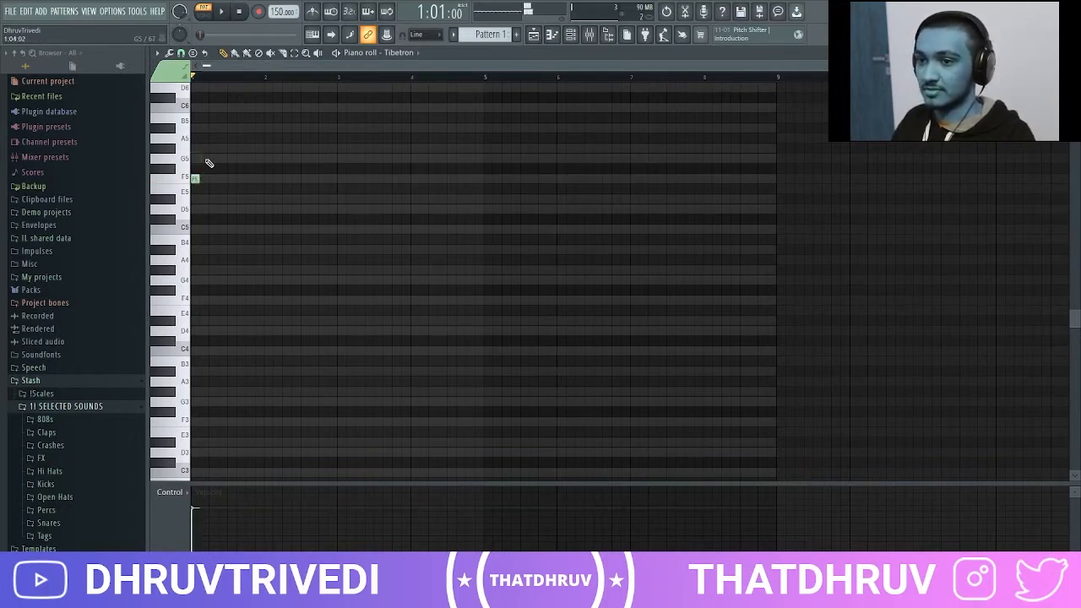
key(space)
click(214, 147)
scroll(228, 177, up, 3)
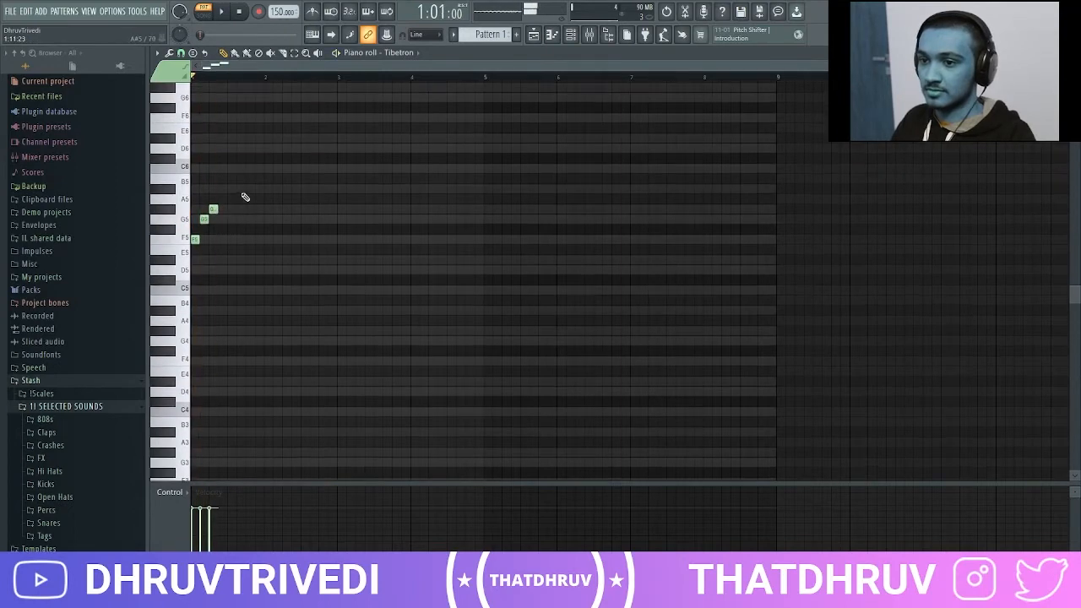
Step: Add a short G5 near the end of bar 1 and a short G#5 at the start of bar 2, and play the melody
click(250, 219)
click(260, 210)
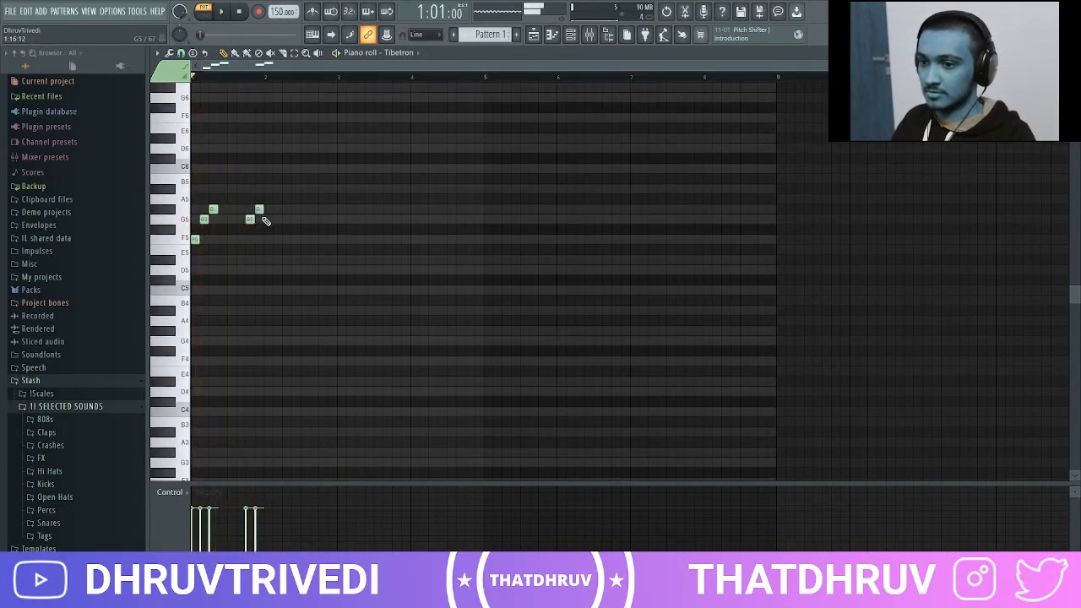
key(space)
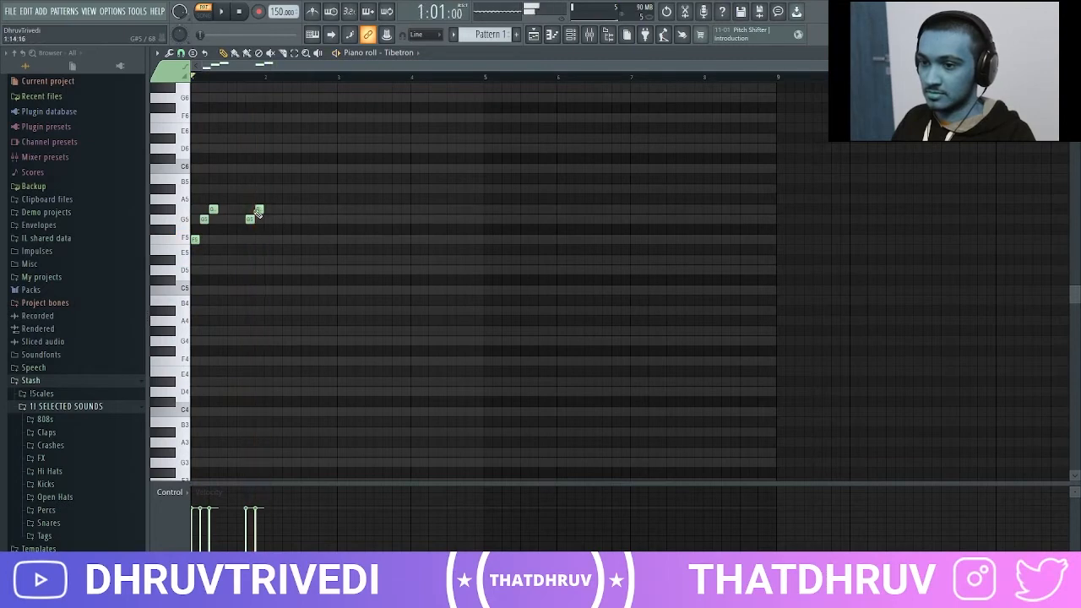
right_click(260, 210)
click(269, 210)
key(space)
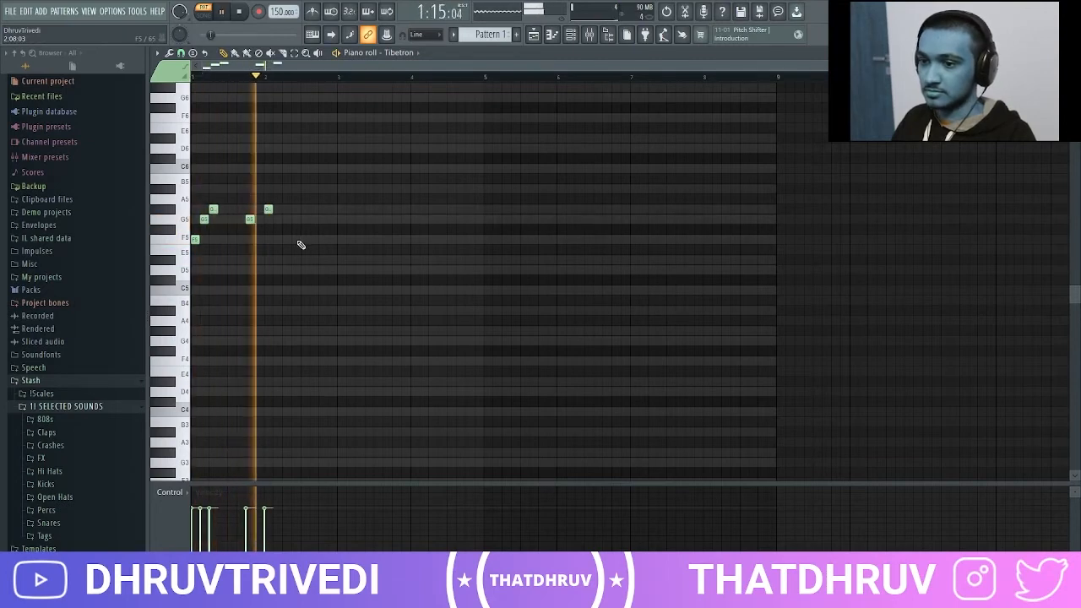
Step: Continue the melody in bar 2 with a short F5 at 2:05 and a short D#5 at 2:11, checking them during playback
click(294, 240)
key(space)
key(space)
drag(294, 240, 287, 240)
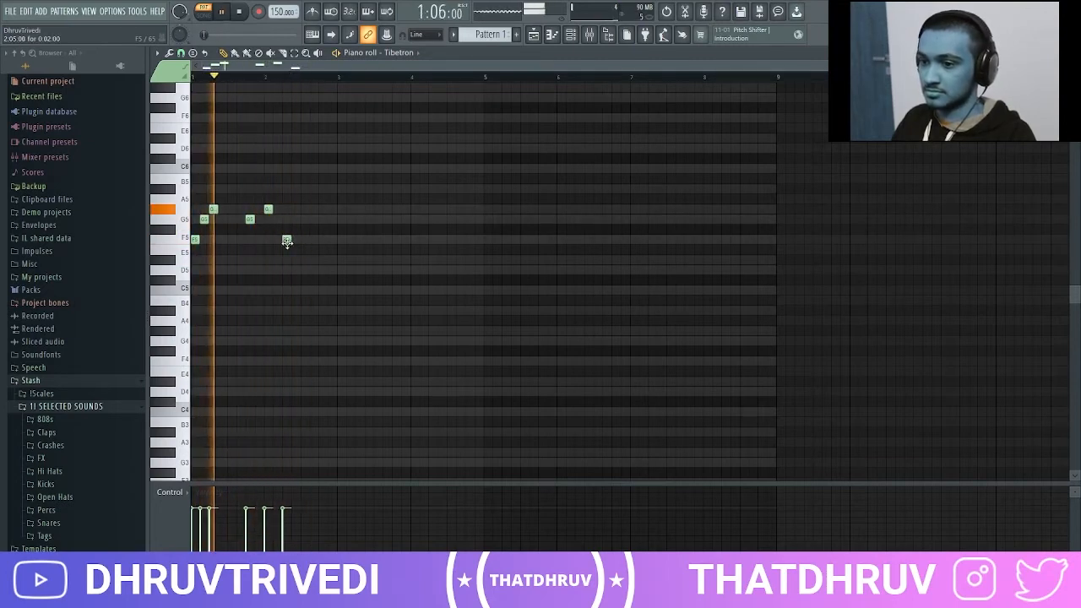
click(323, 259)
drag(328, 273, 318, 272)
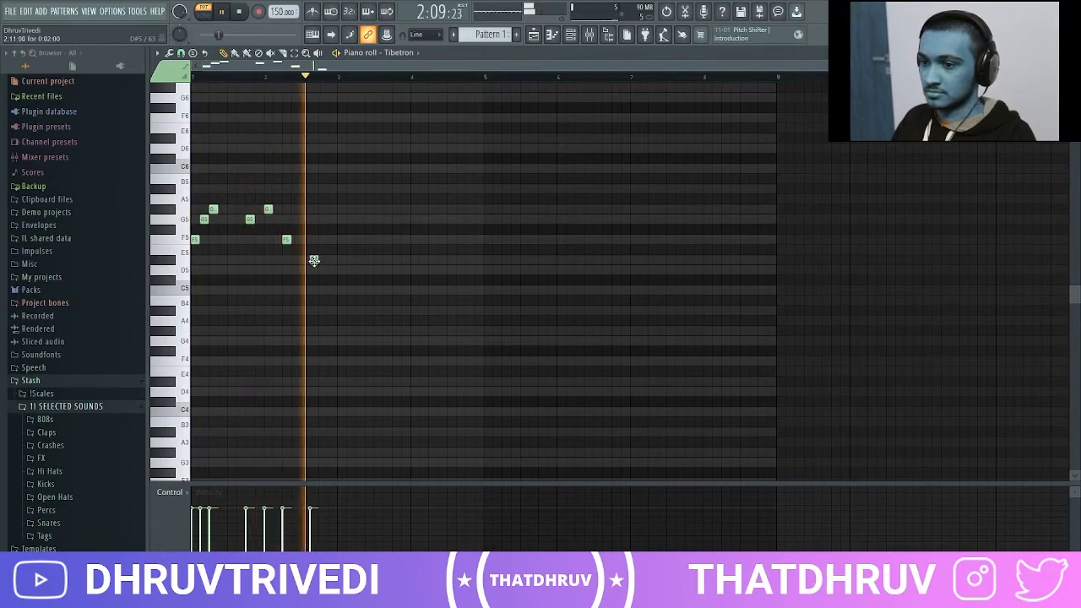
key(space)
Step: Extend the melody notes end to end with Quick legato, using a temporary D#5 at bar 3, and delete that note
scroll(336, 227, down, 1)
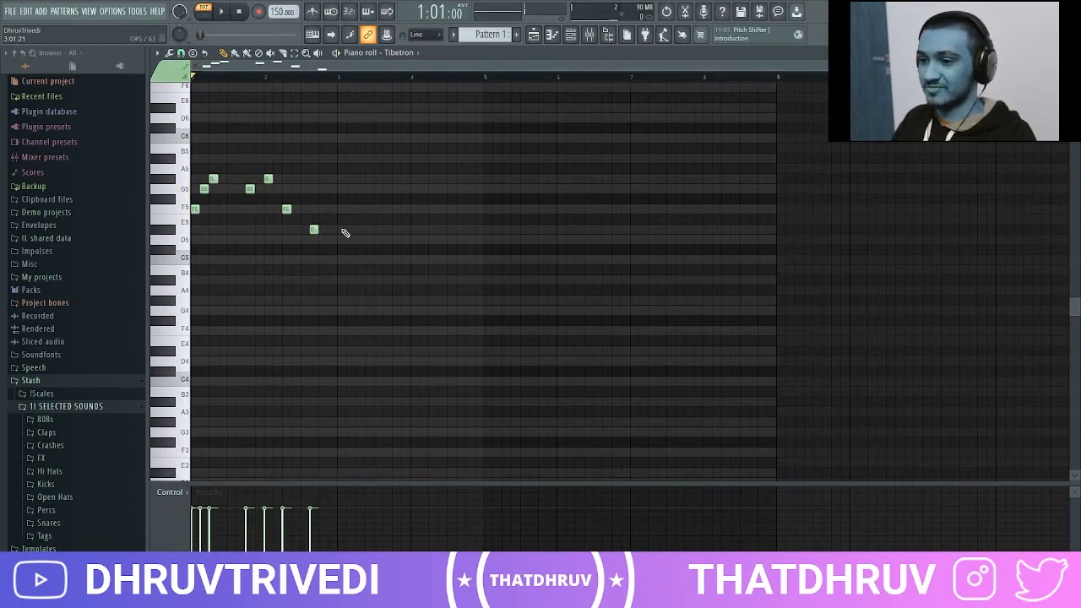
click(343, 230)
key(ctrl+l)
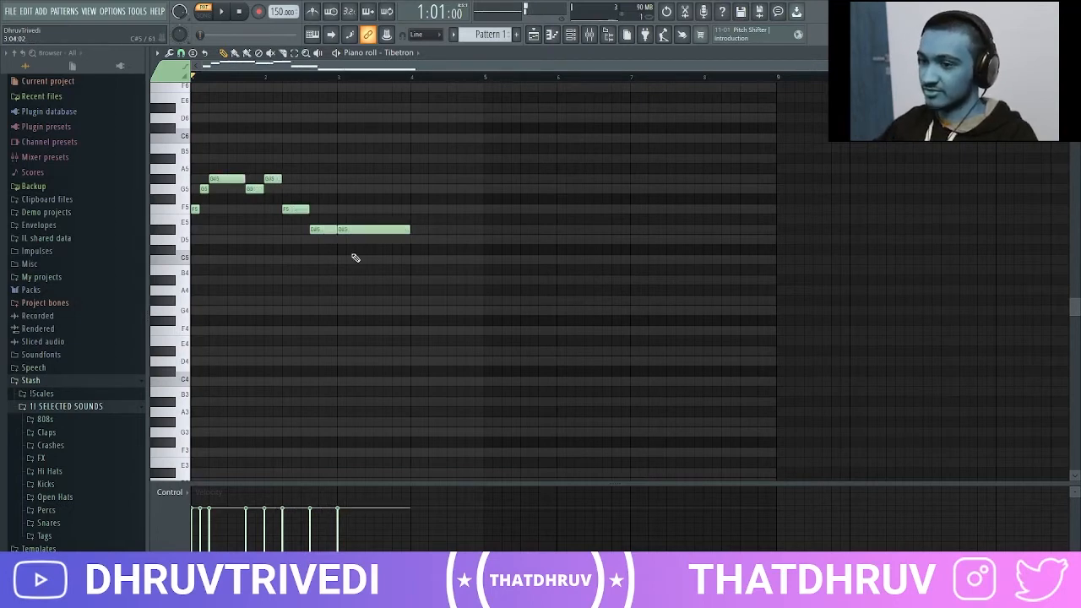
right_click(356, 230)
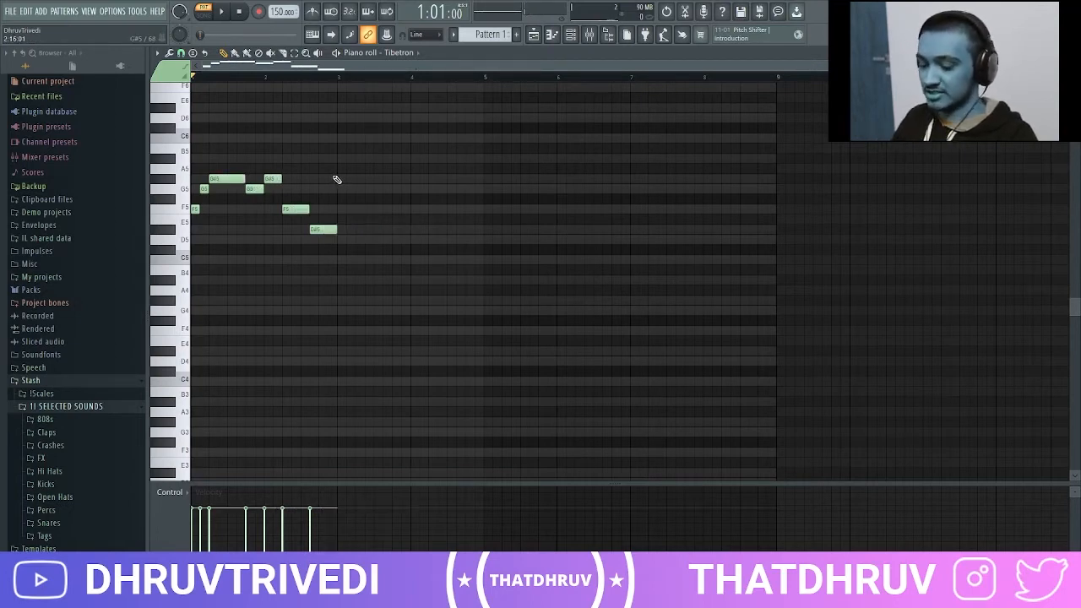
Step: Duplicate the two-bar melody repeatedly to fill eight bars, and clear the note selection
key(ctrl+b)
key(ctrl+d)
key(ctrl+b)
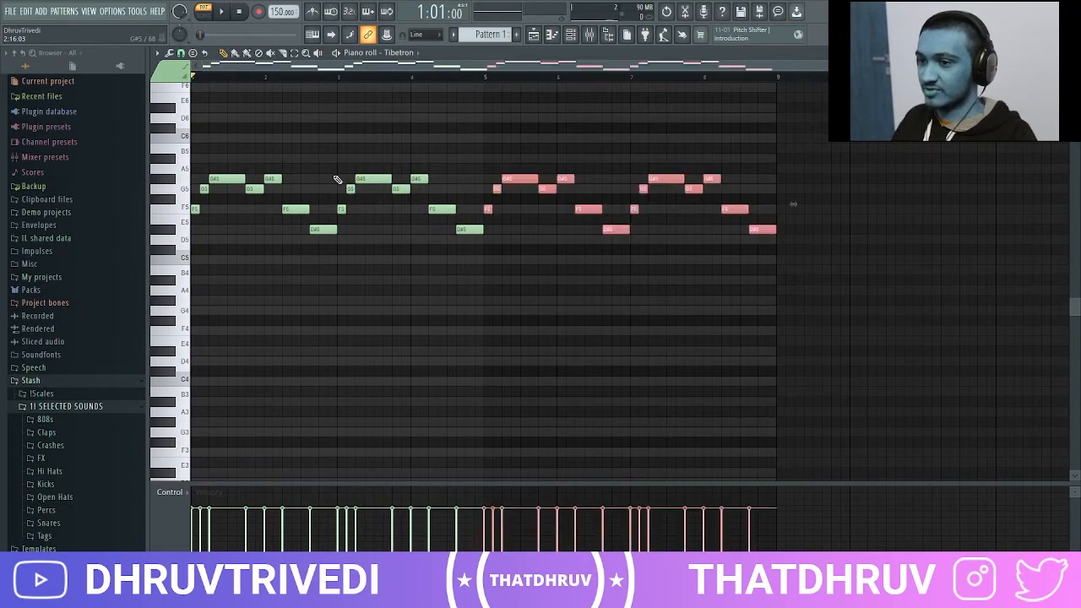
key(ctrl+d)
Step: Raise the last two melody notes of bar 4 to A#5 and C6
scroll(412, 127, up, 4)
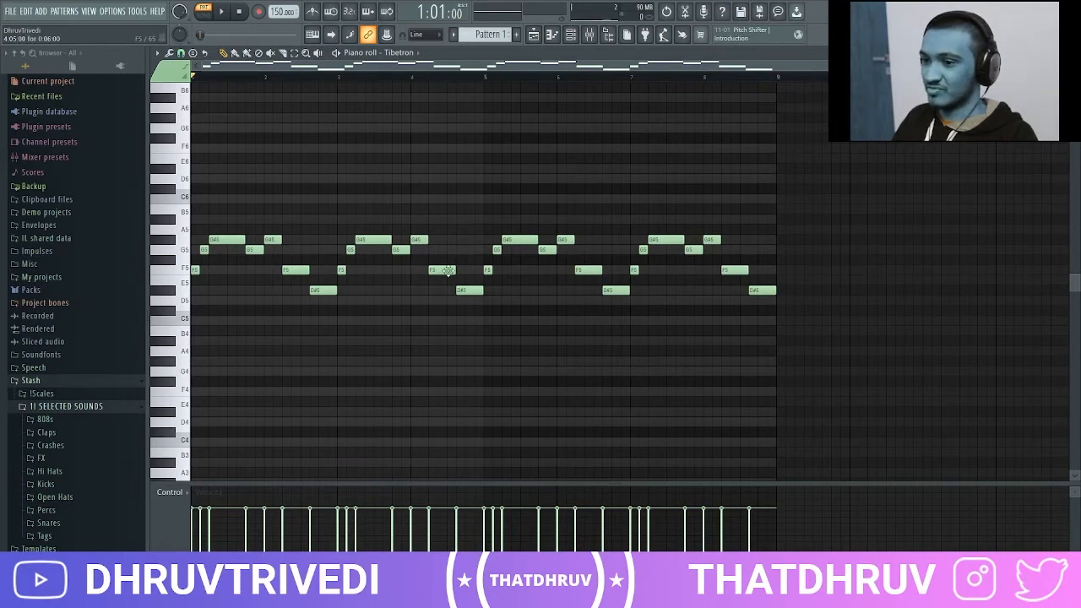
drag(447, 270, 448, 219)
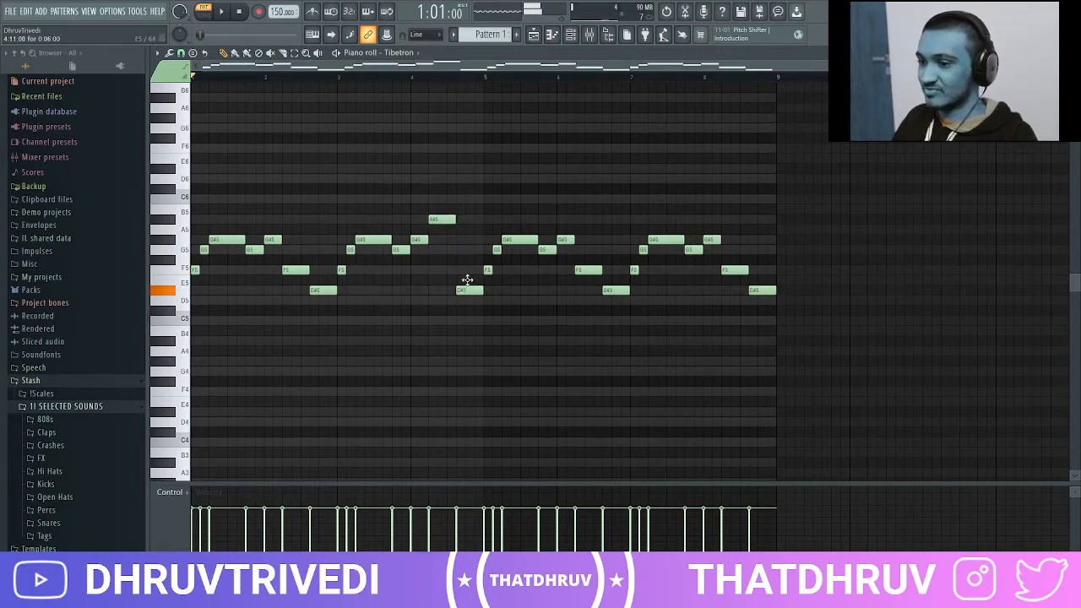
drag(466, 280, 468, 189)
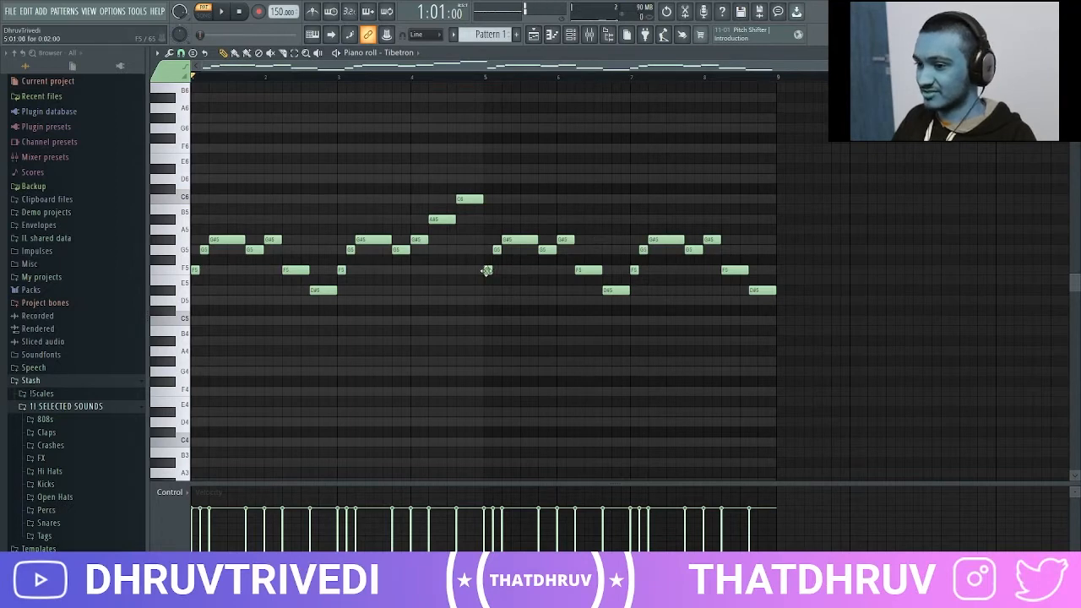
Step: Lower the first melody note of bar 5 to D#5 and the first note of bar 7 to G#4, and play the melody
drag(486, 270, 485, 290)
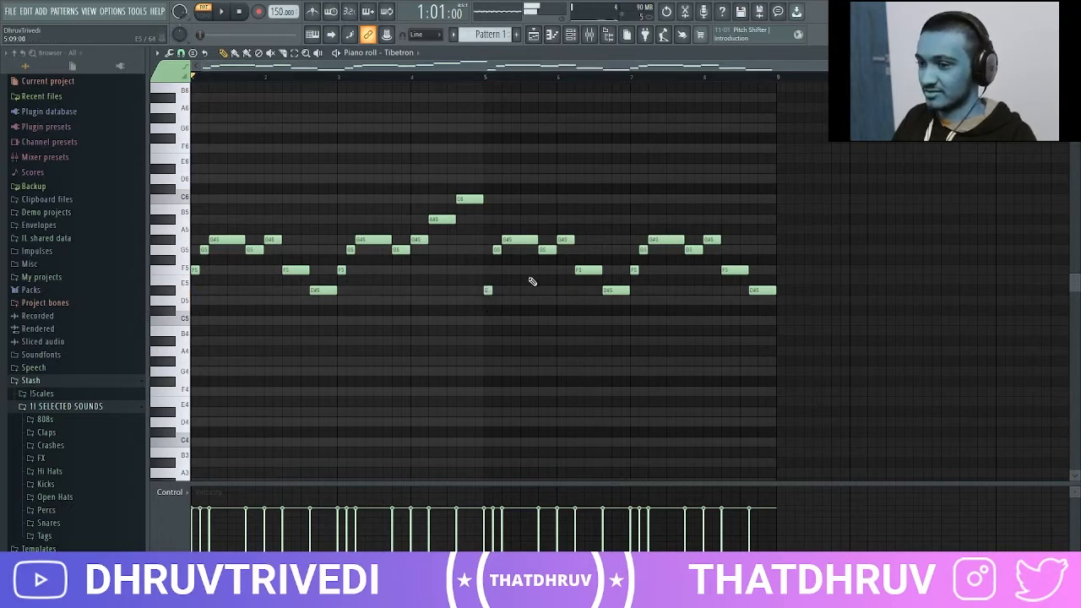
drag(631, 270, 634, 362)
key(space)
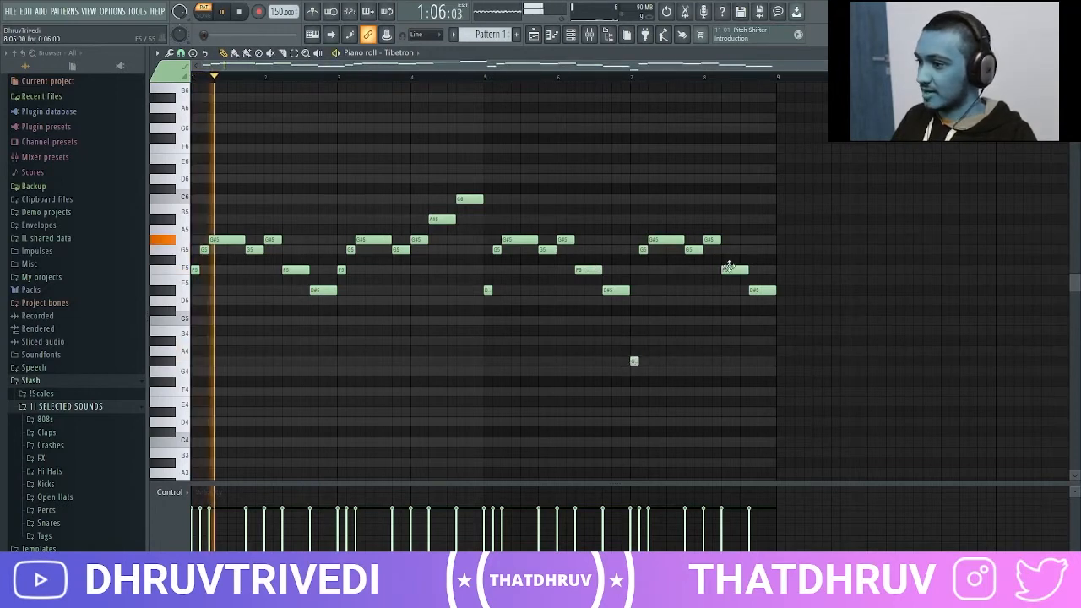
Step: Replace the last two melody notes of bar 8 with a descending G5, F5 and D#5, and play the result
right_click(731, 269)
right_click(760, 289)
key(space)
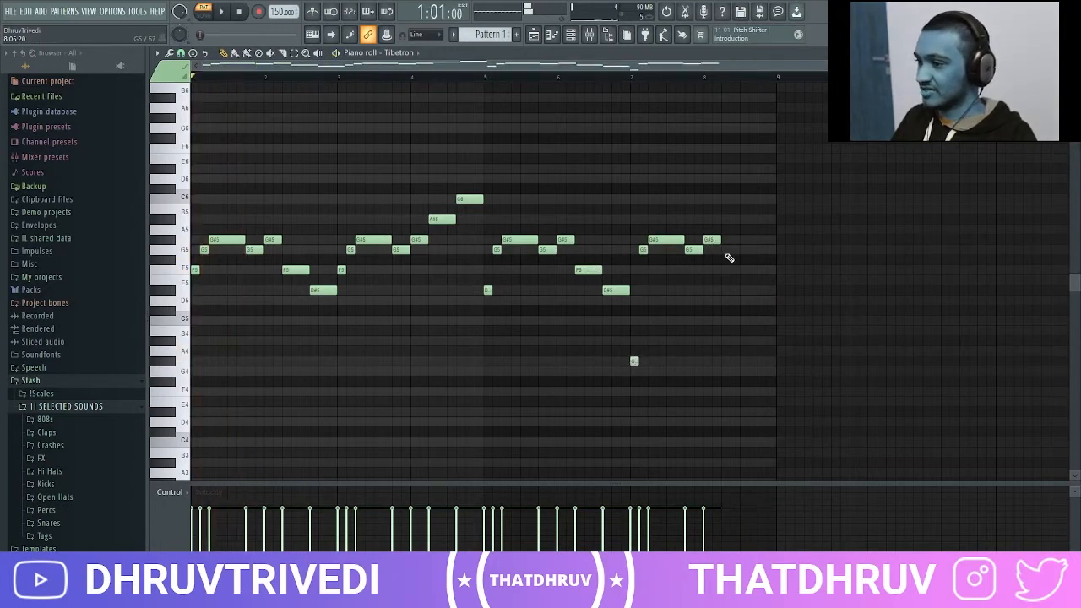
click(726, 250)
click(744, 271)
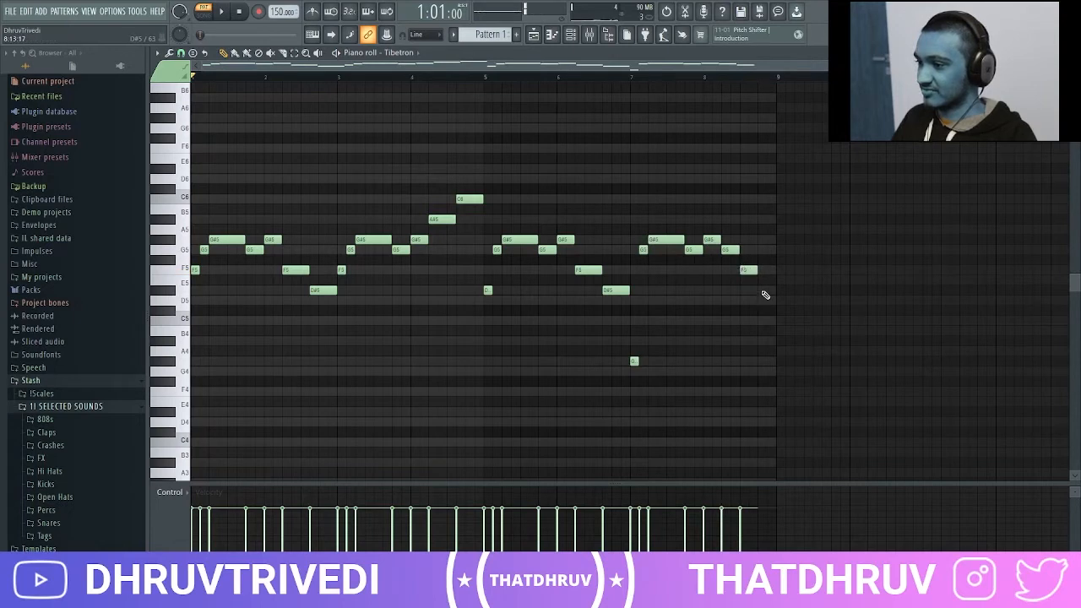
click(765, 290)
key(space)
Step: Copy the opening melody notes of bars 1, 3, 5 and 7 one octave lower and clear the selection
scroll(547, 251, down, 3)
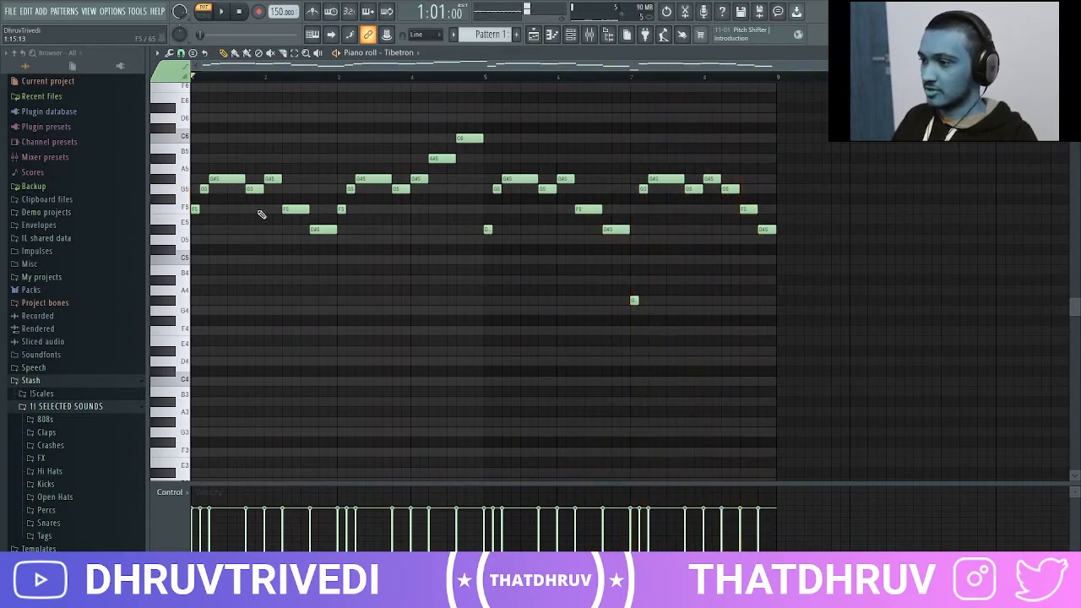
ctrl+click(196, 209)
ctrl+shift+click(341, 208)
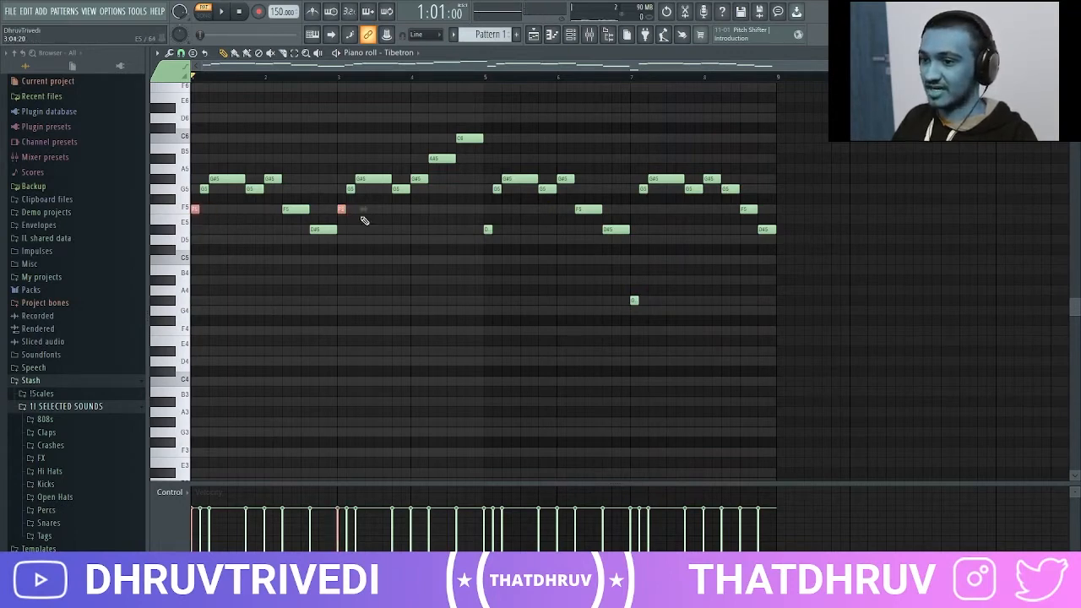
ctrl+shift+click(486, 229)
ctrl+shift+click(634, 299)
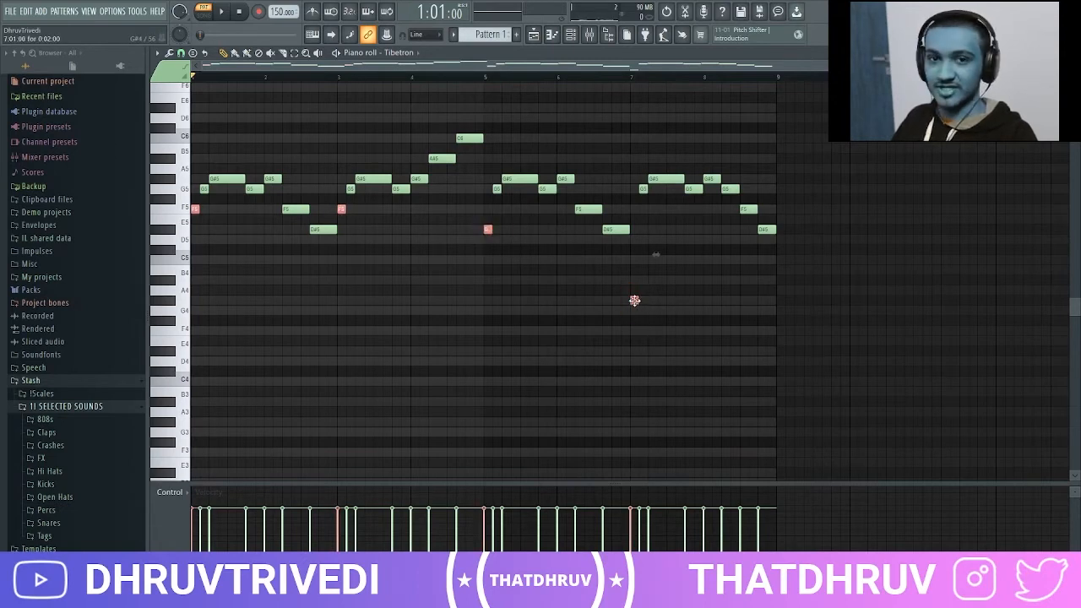
key(ctrl+Down)
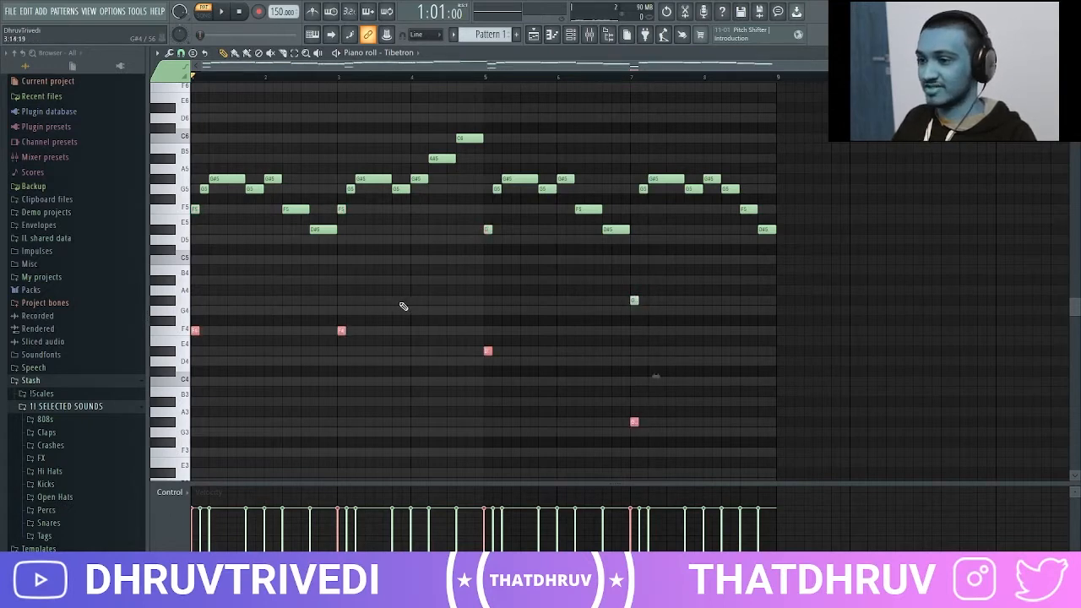
key(ctrl+d)
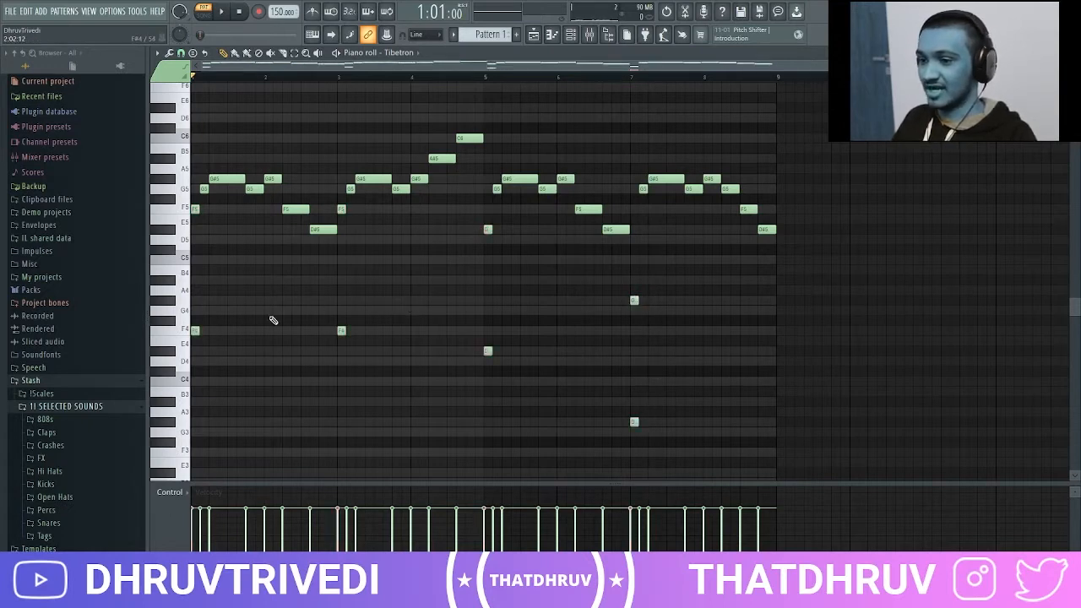
Step: Build short chords above the low copies: G#4 and C5 in bars 1 and 3, G4 and A#4 in bar 5, C4 and D#4 in bar 7
click(194, 302)
click(195, 259)
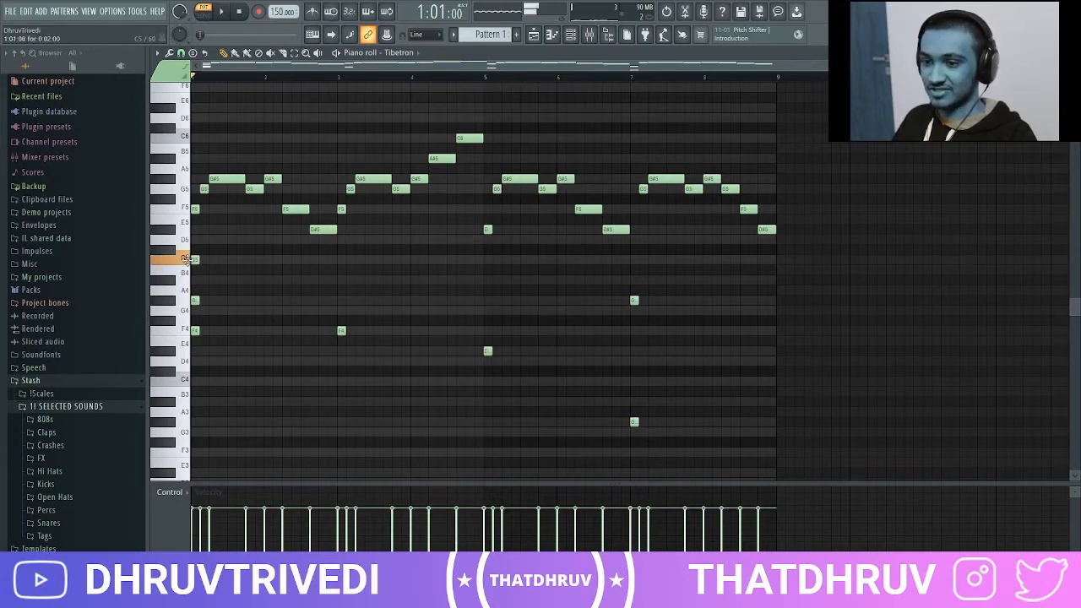
click(341, 300)
click(341, 259)
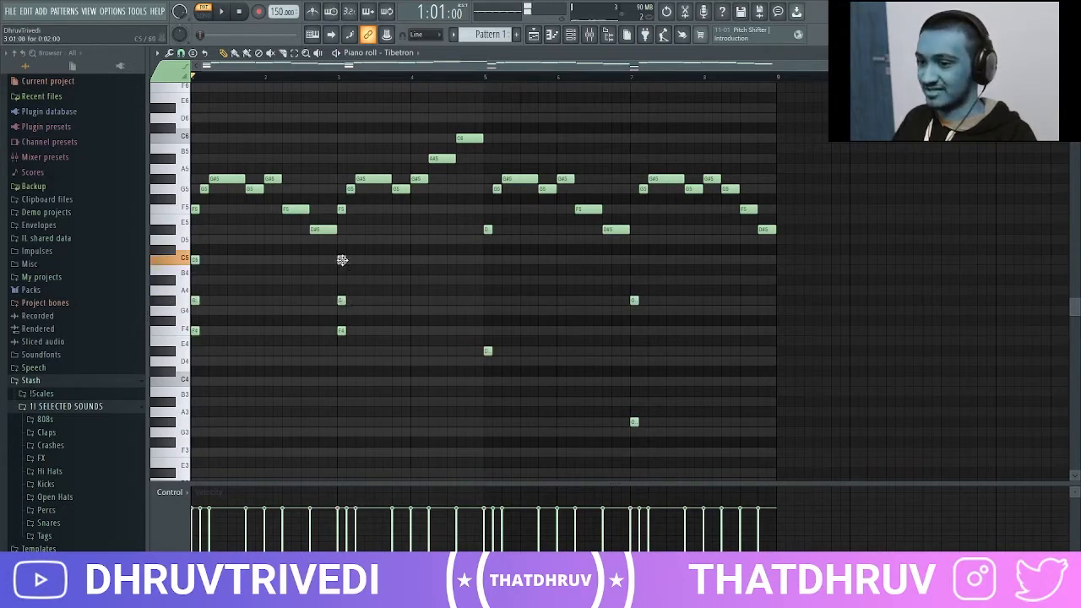
click(488, 281)
click(634, 380)
click(634, 351)
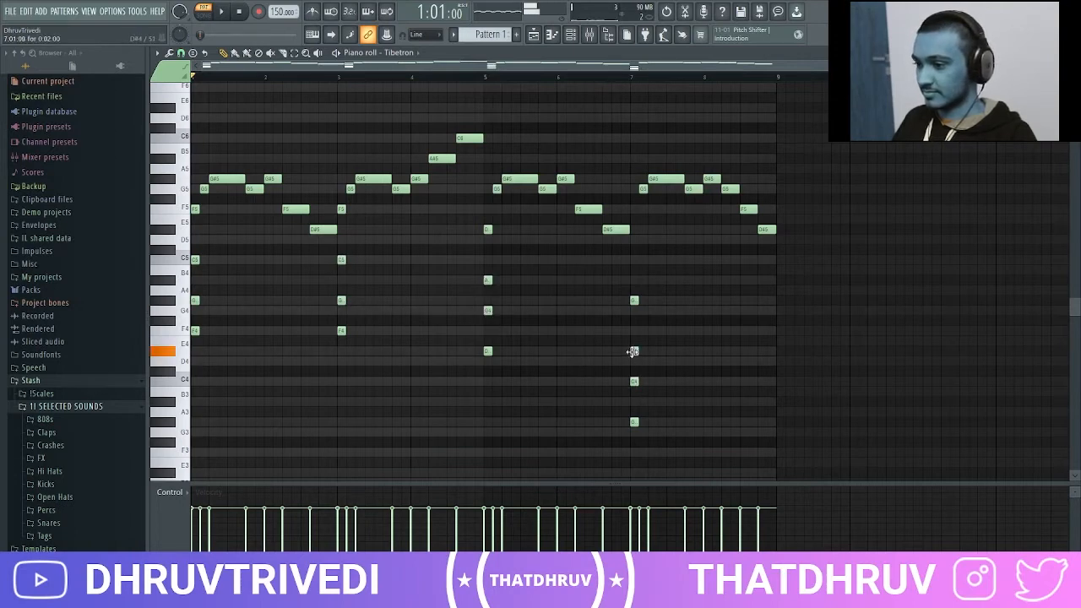
Step: Copy the lowest note of each of the four chords one octave lower, clear the selection and play the melody
scroll(396, 293, down, 3)
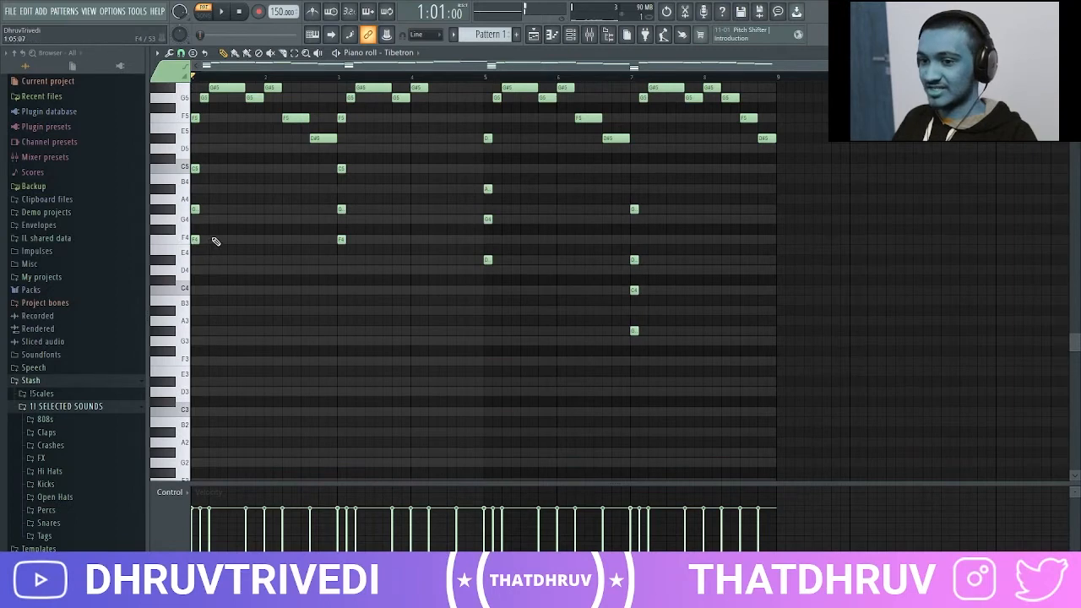
drag(389, 236, 191, 252)
drag(464, 245, 492, 267)
drag(621, 317, 657, 347)
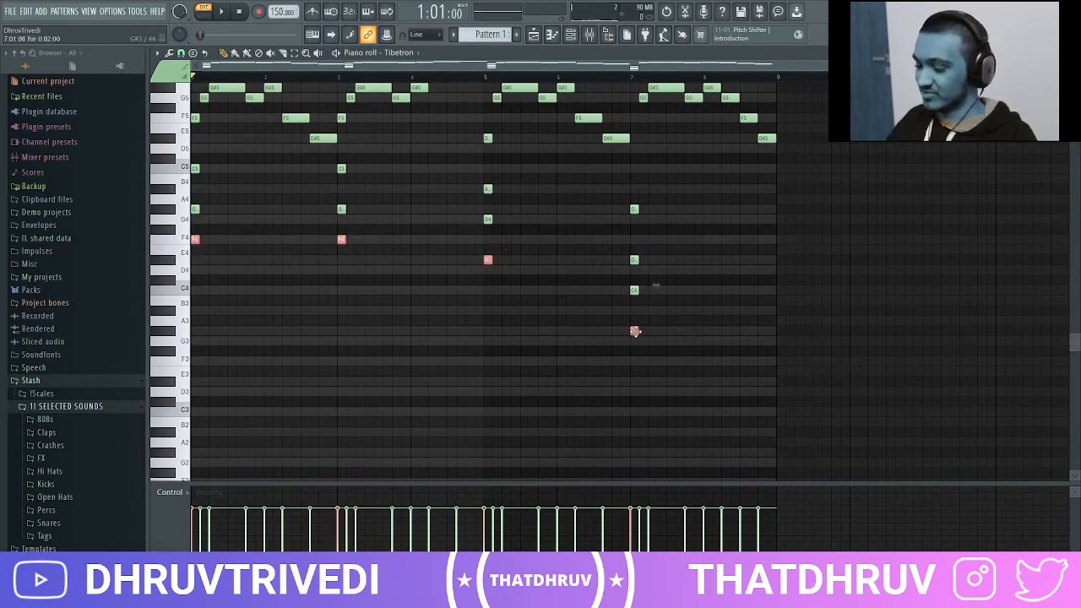
key(ctrl+c)
key(ctrl+v)
key(ctrl+Down)
key(ctrl+d)
scroll(635, 331, up, 2)
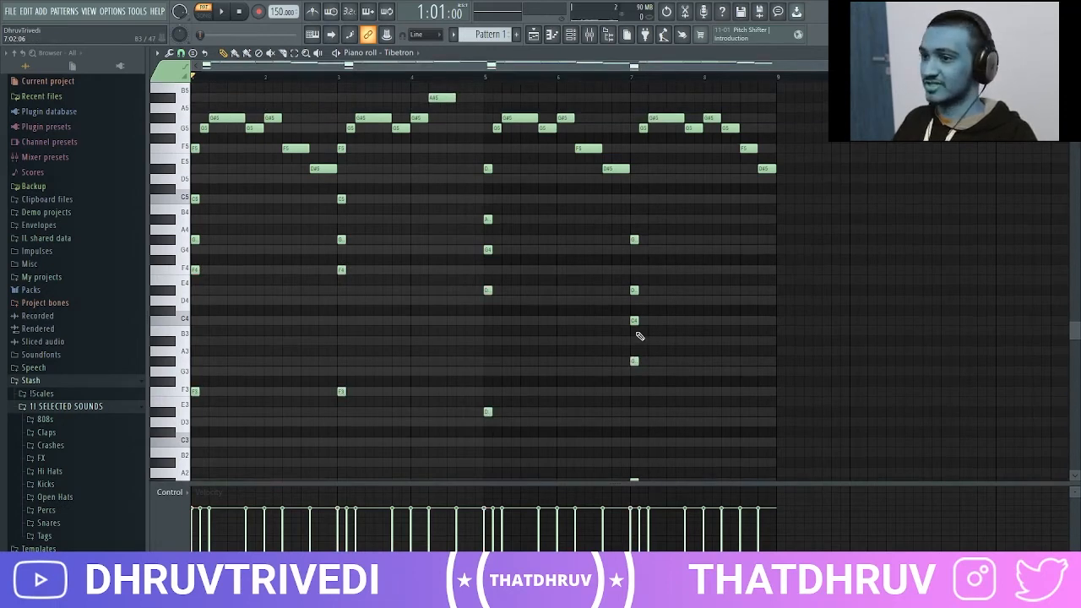
key(space)
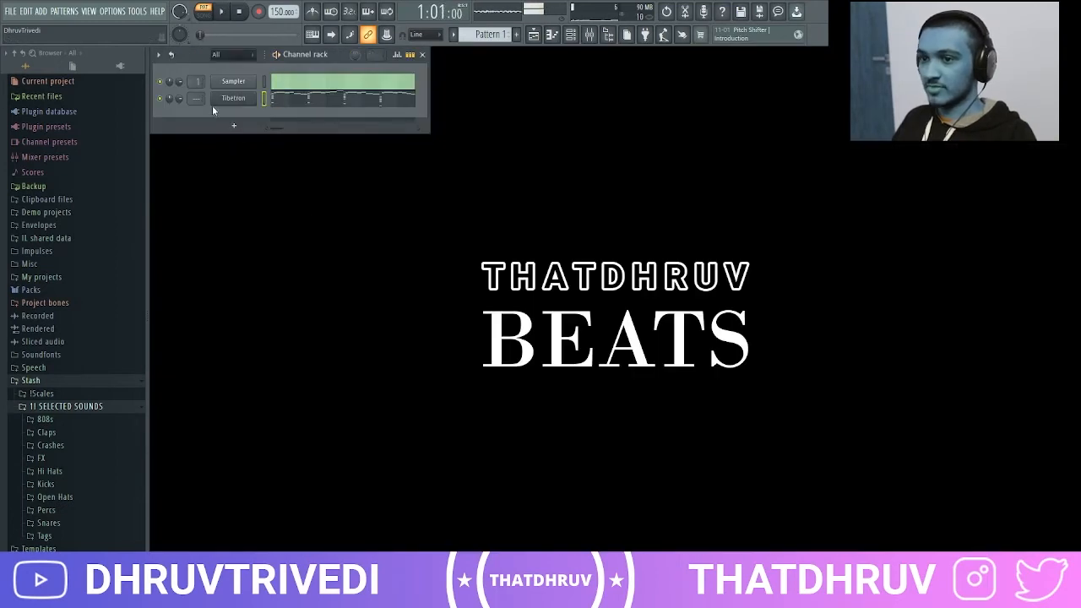
Step: Delete the Sampler channel and add the KBH_808_bighead_02_C# - Loop sample from the 808s folder as a new channel
right_click(239, 87)
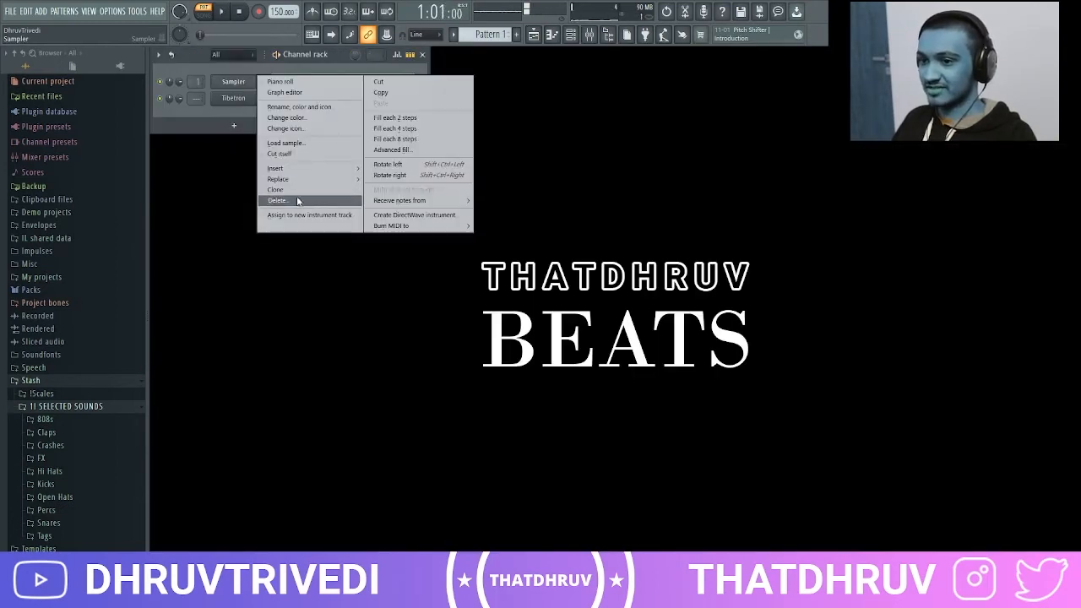
click(299, 200)
click(576, 335)
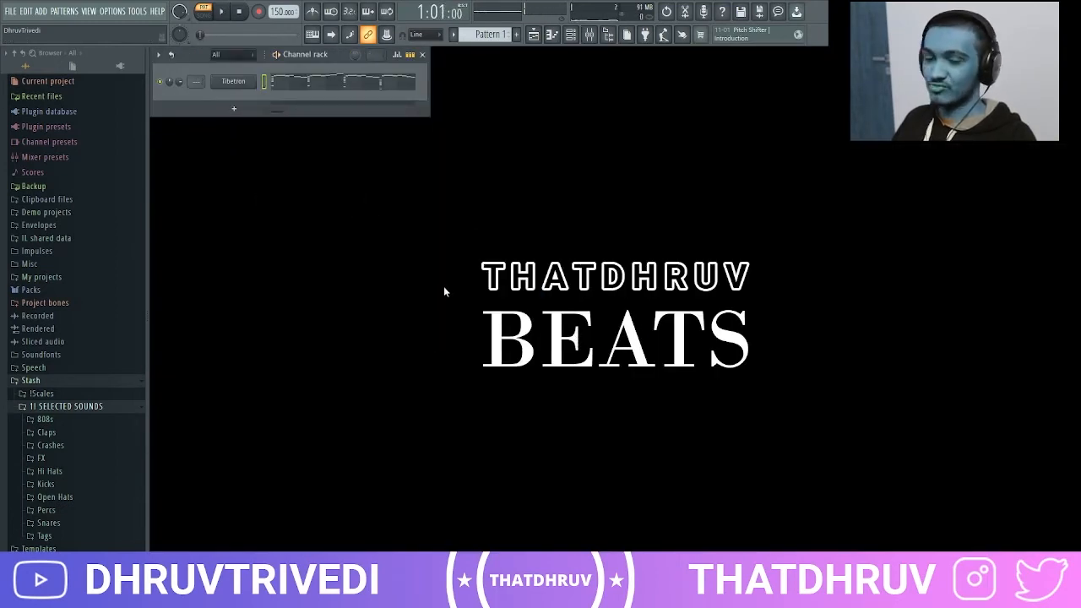
click(71, 420)
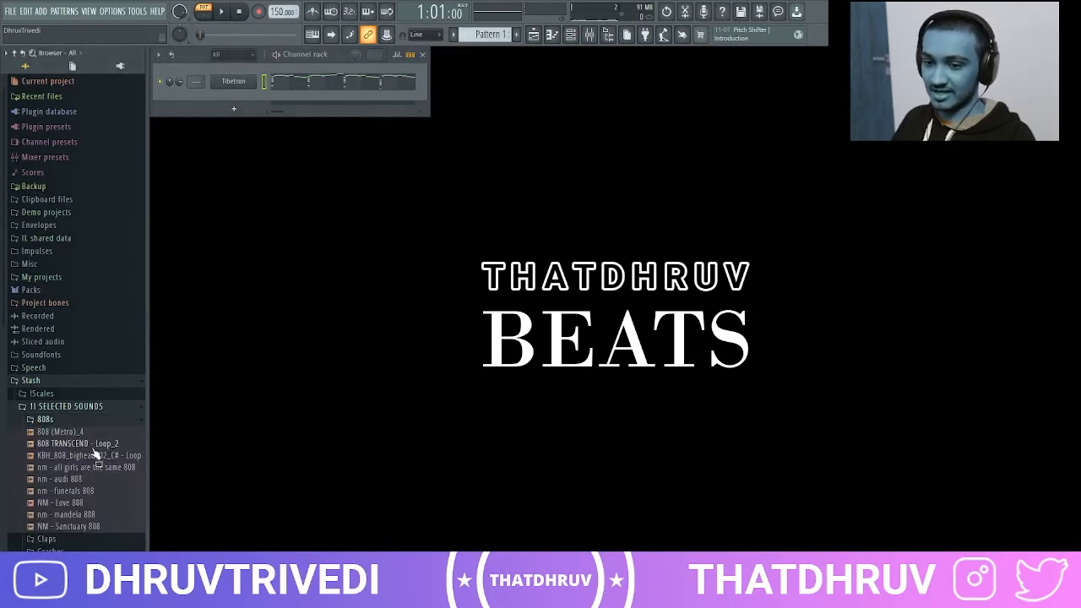
drag(95, 456, 239, 98)
Step: Copy Tibetron's four lowest bass notes into the KBH 808 piano roll, raise them two octaves and clear the selection
right_click(247, 86)
click(275, 83)
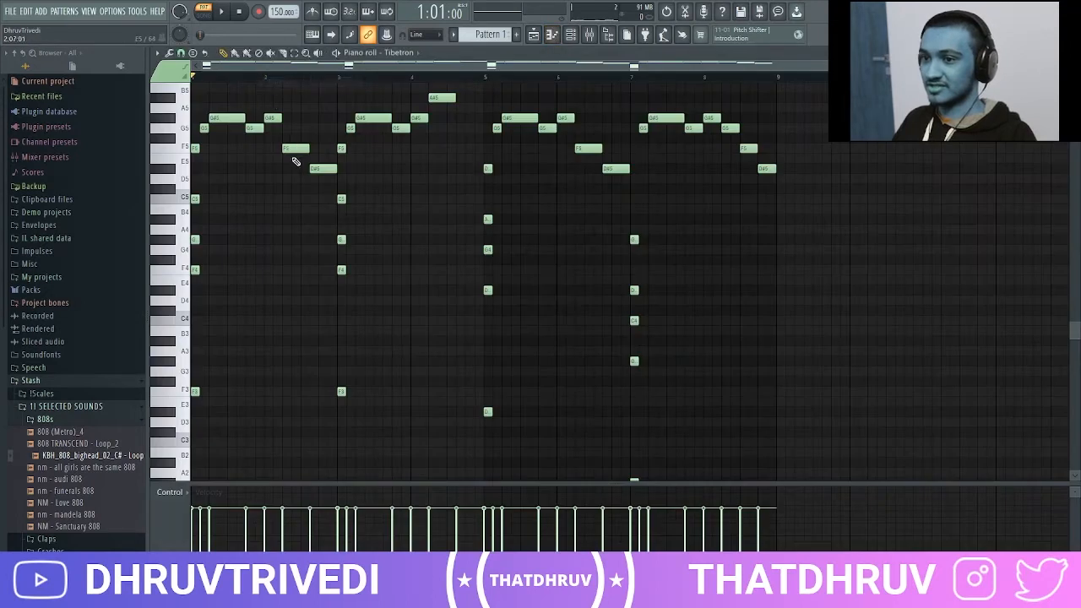
scroll(257, 258, down, 3)
drag(192, 303, 192, 428)
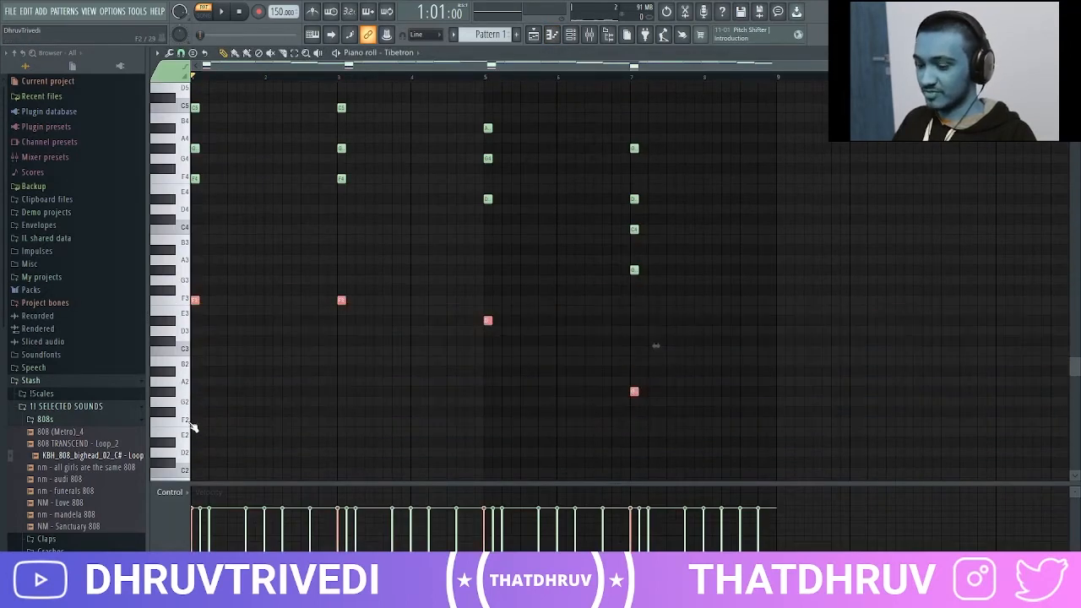
click(412, 54)
click(401, 85)
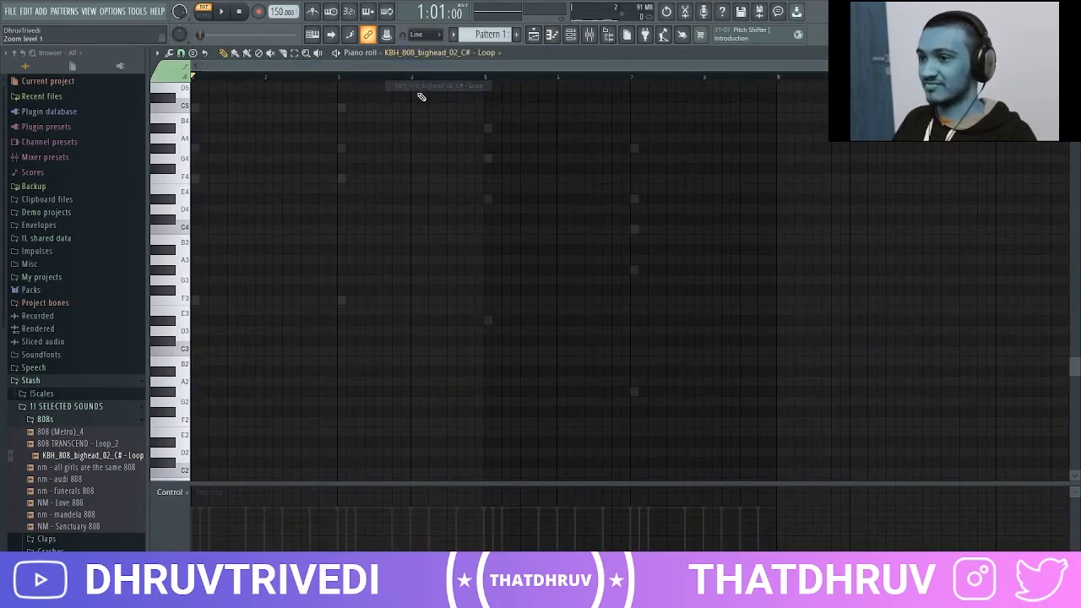
key(ctrl+Up)
key(ctrl+Up)
scroll(409, 249, up, 6)
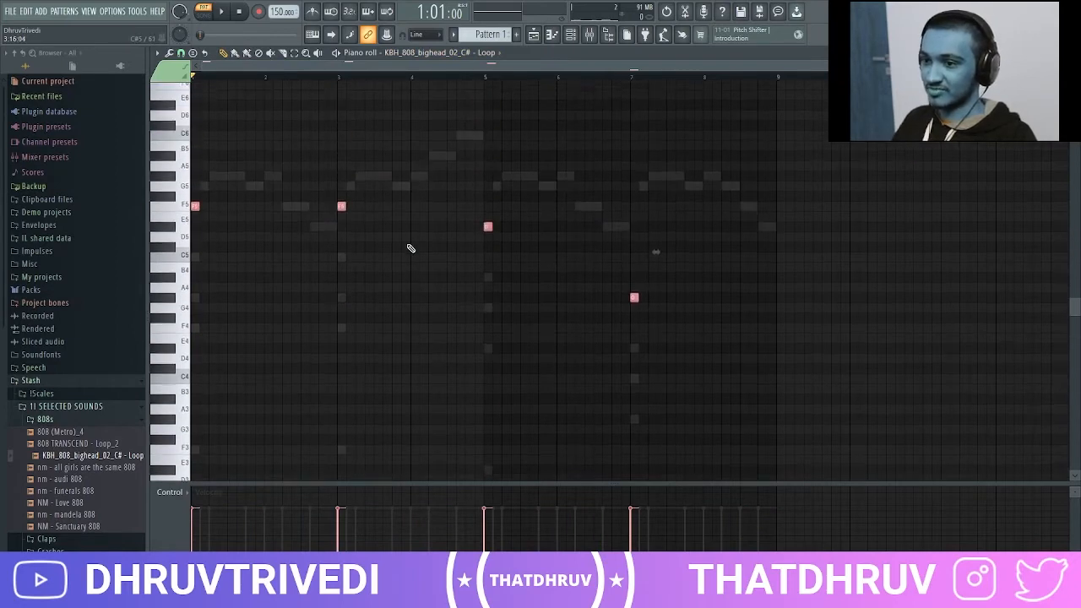
scroll(405, 244, up, 2)
key(ctrl+d)
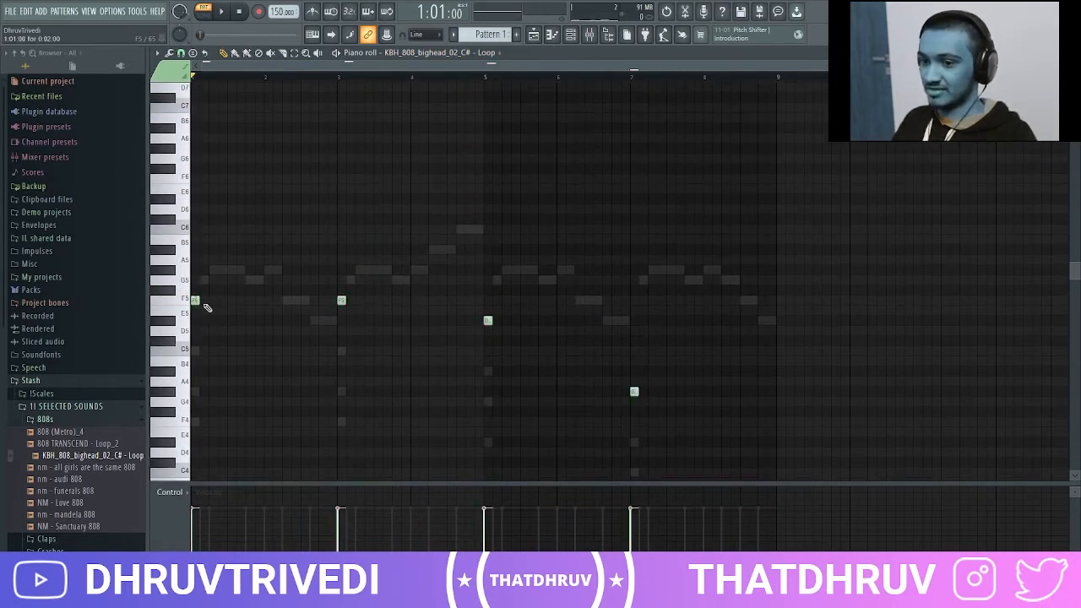
Step: Add three short F5 808 notes in bars 1–2 and three more in bars 3–4 while playing the pattern
key(space)
click(250, 300)
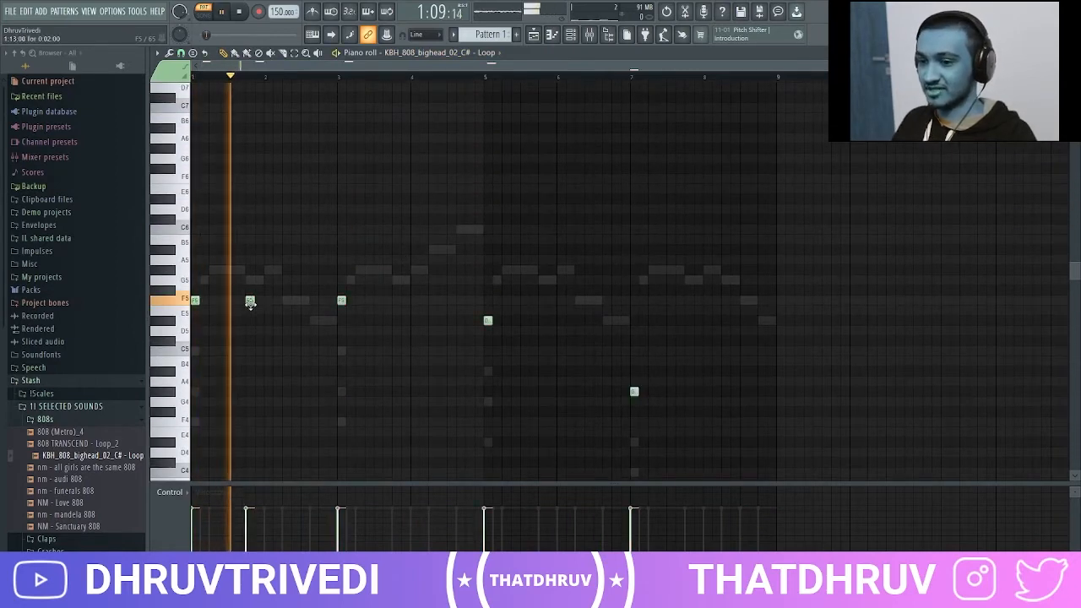
click(286, 300)
click(313, 301)
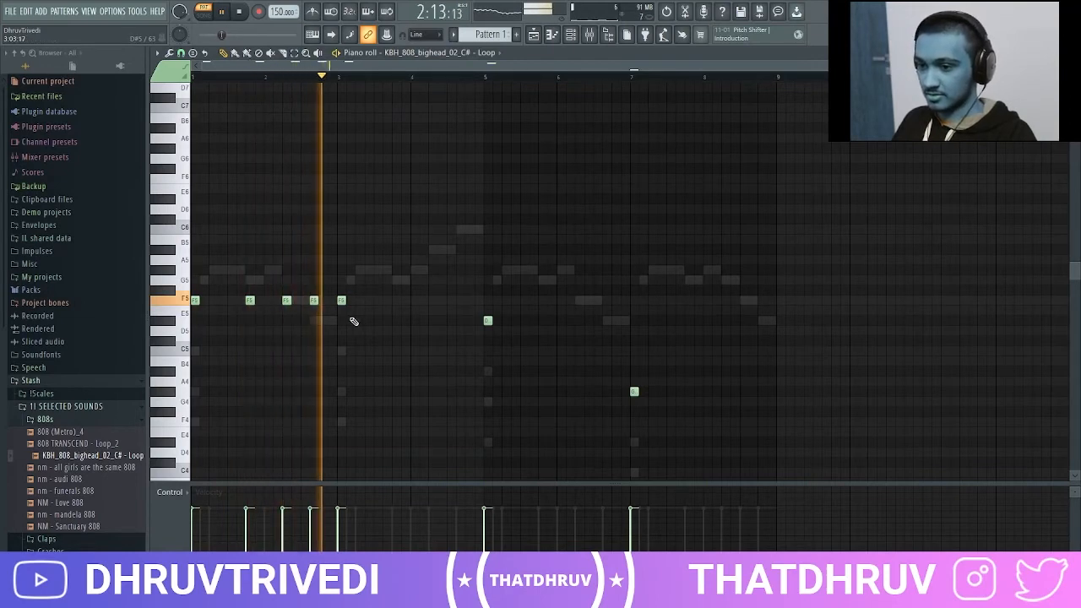
click(403, 300)
click(434, 300)
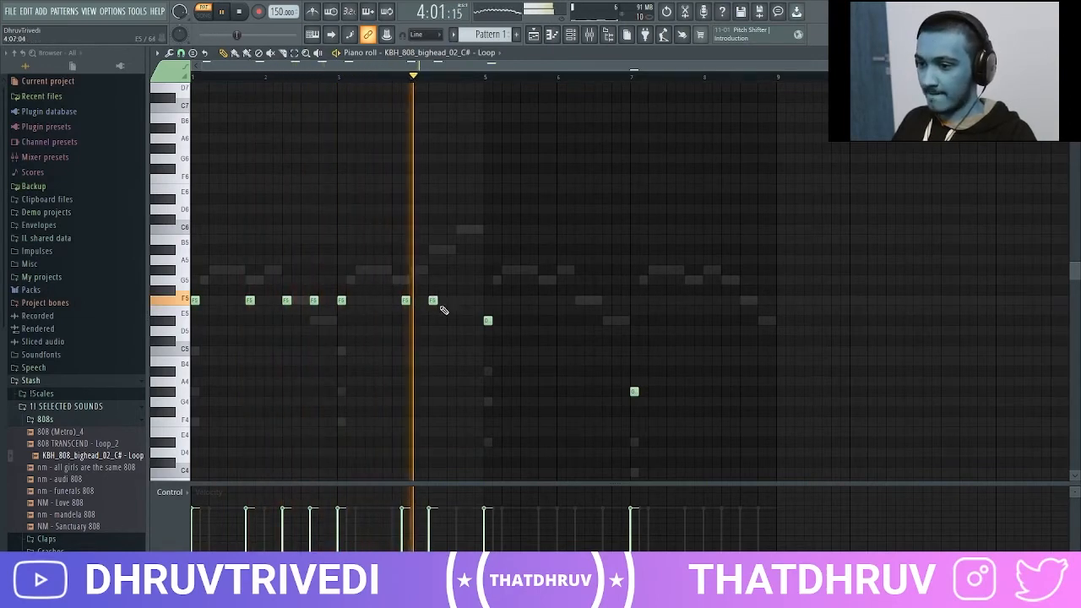
click(460, 301)
key(space)
Step: Delete the 808 notes of bars 5 and 7 and extend the F5 notes with Quick legato, using a temporary F5 at bar 5
right_click(487, 321)
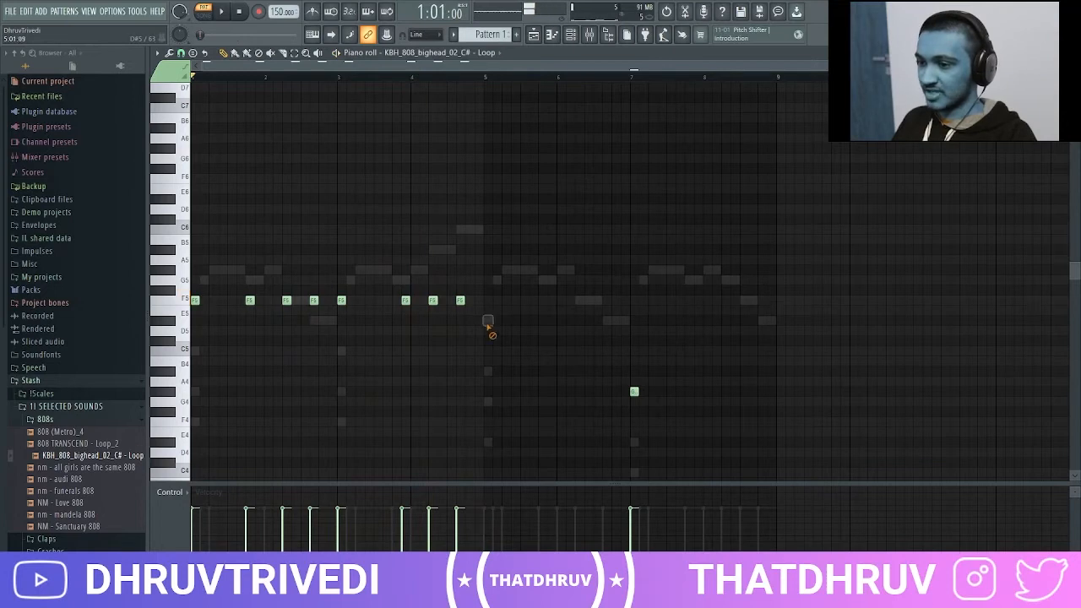
right_click(634, 391)
click(488, 300)
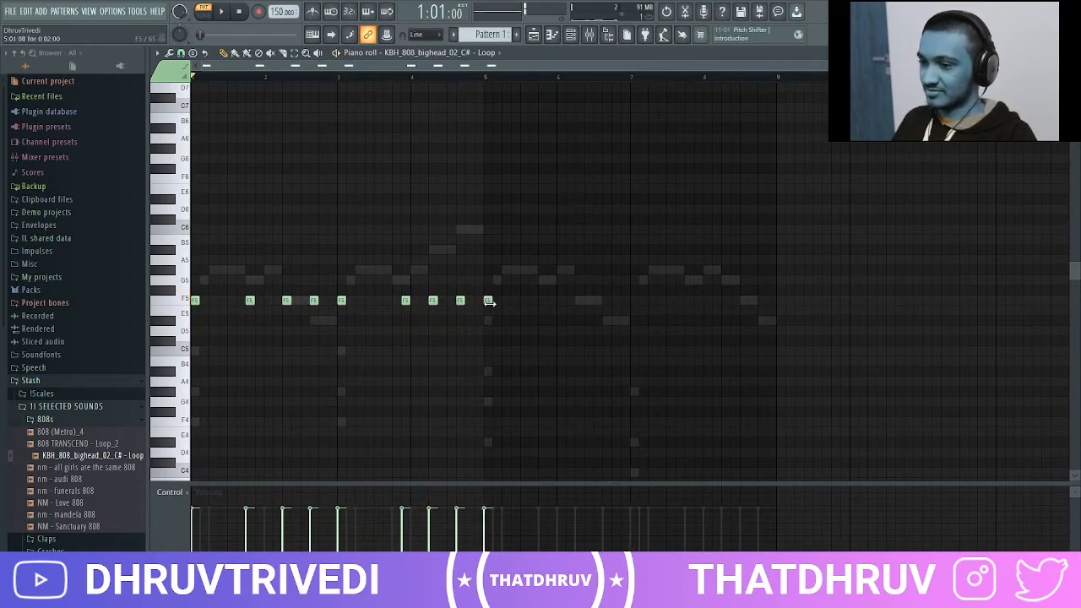
key(ctrl+l)
right_click(488, 300)
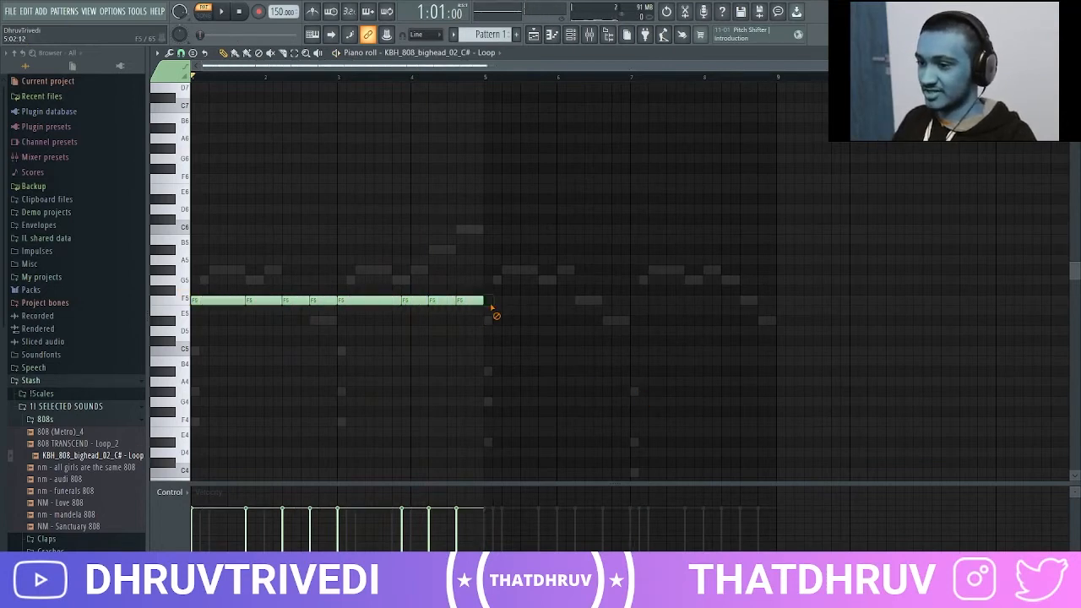
Step: Duplicate the four-bar 808 line into bars 5–8, lower the copy two semitones to D#5 and clear the selection
key(ctrl+b)
key(Down)
key(Down)
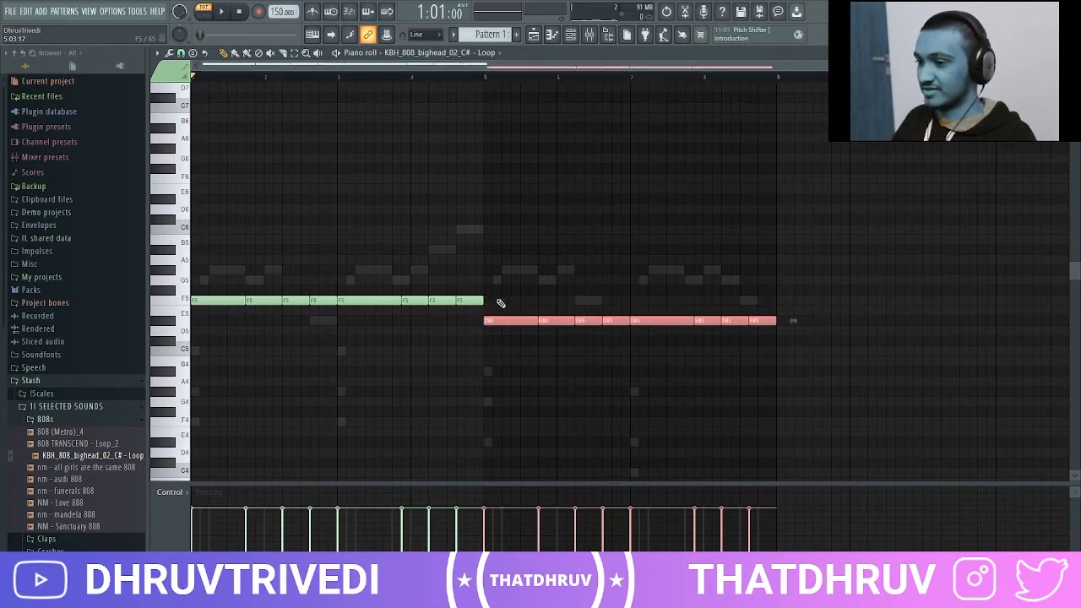
key(ctrl+d)
Step: Raise the 808 notes of bars 7 and 8 to G#5 and clear the selection
drag(658, 302, 801, 354)
key(shift+Up)
key(shift+Up)
key(shift+Up)
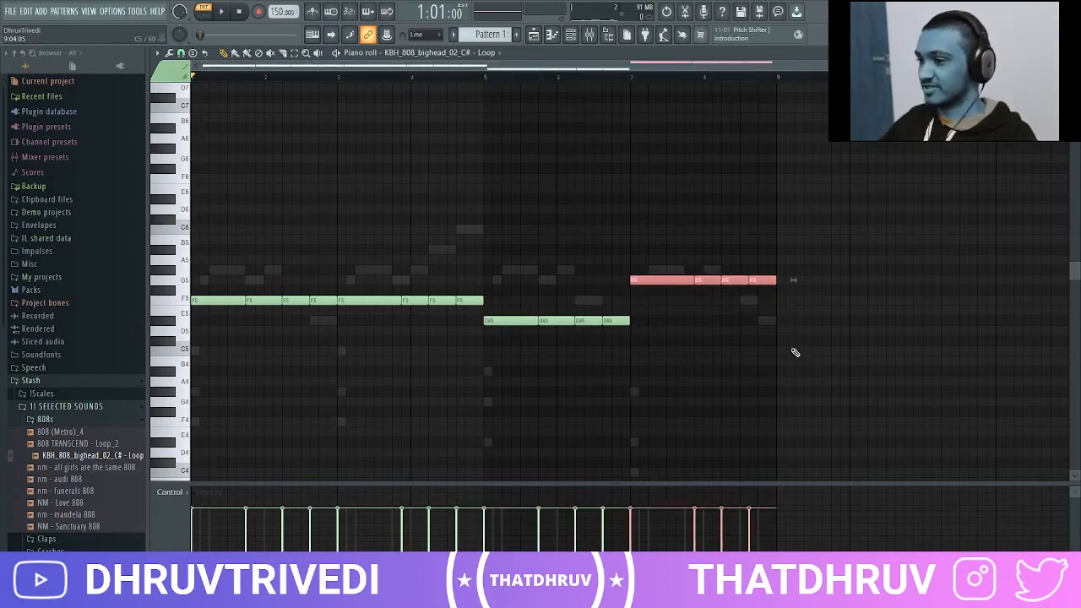
key(shift+Up)
key(ctrl+d)
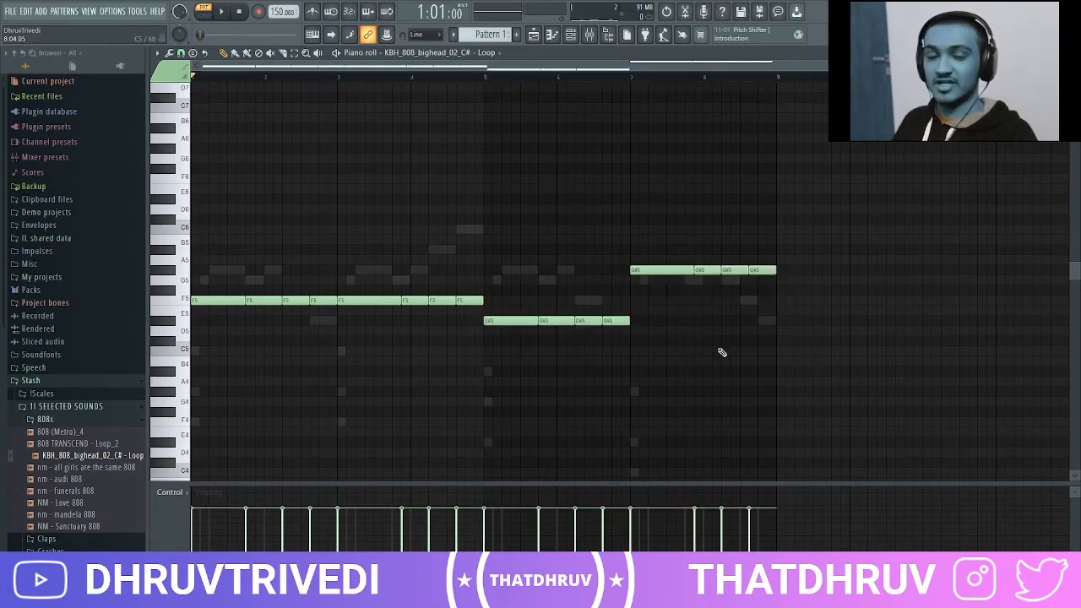
Step: Raise the velocity of all the 808 notes to maximum and clear the selection
key(ctrl+a)
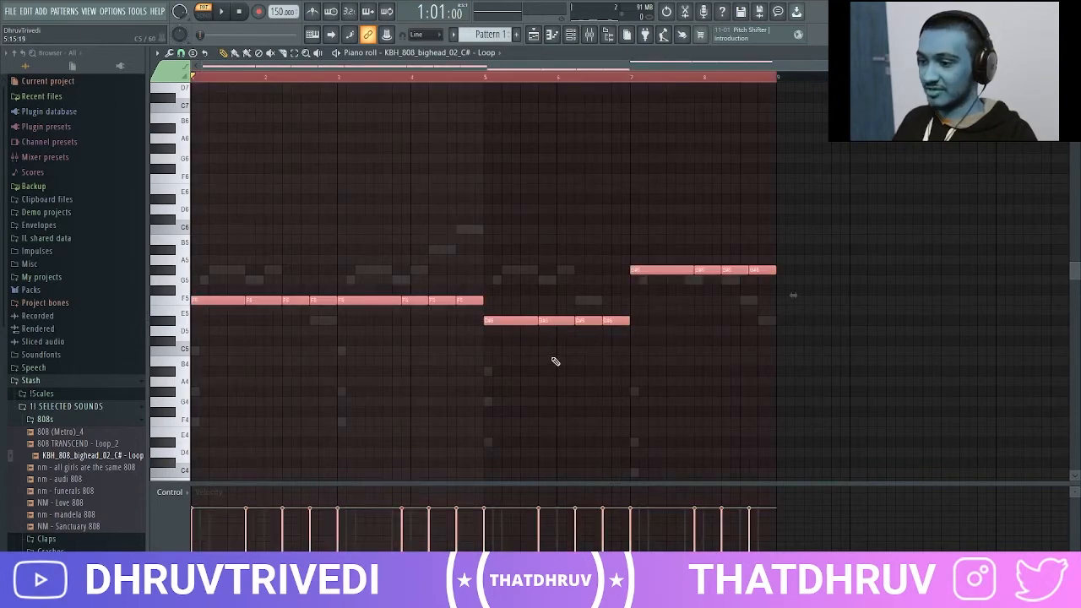
key(ctrl+d)
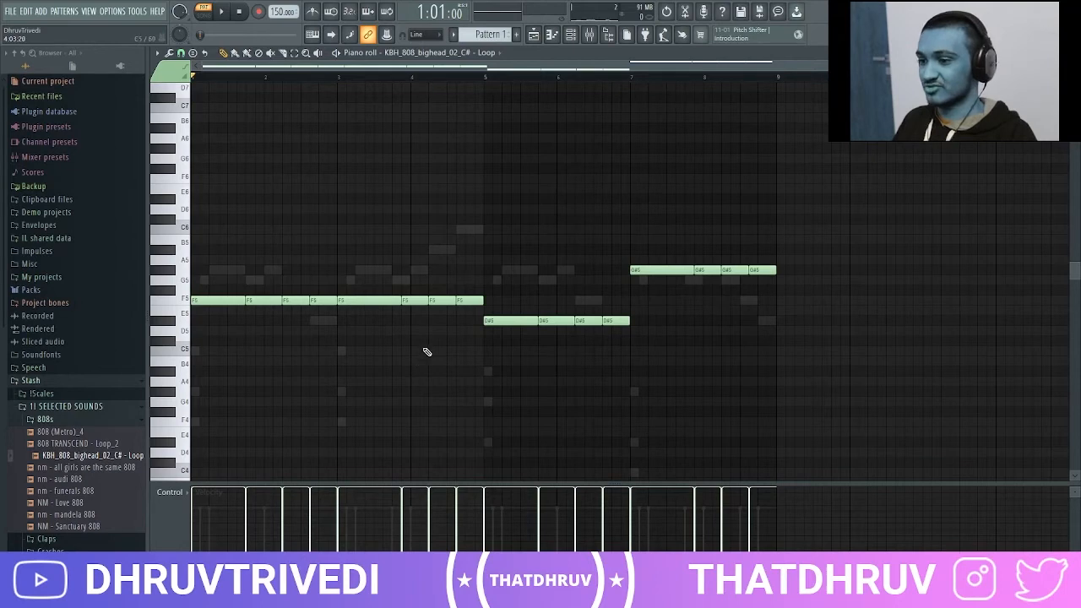
Step: Play the pattern and add the YK - PortOfMiami (Kick) sample as a channel between Tibetron and the 808
key(space)
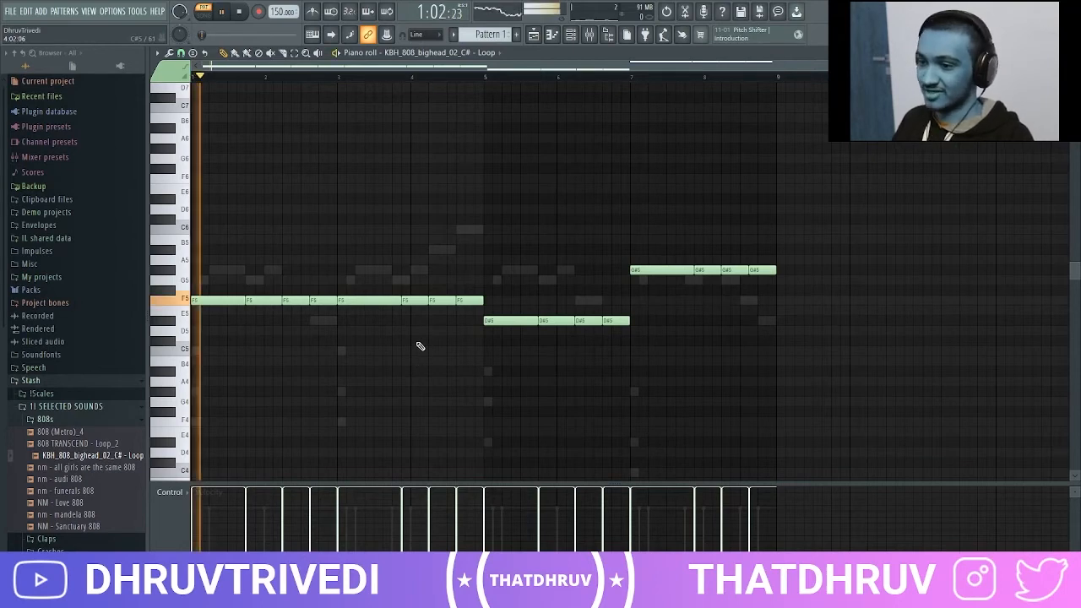
key(F7)
click(66, 420)
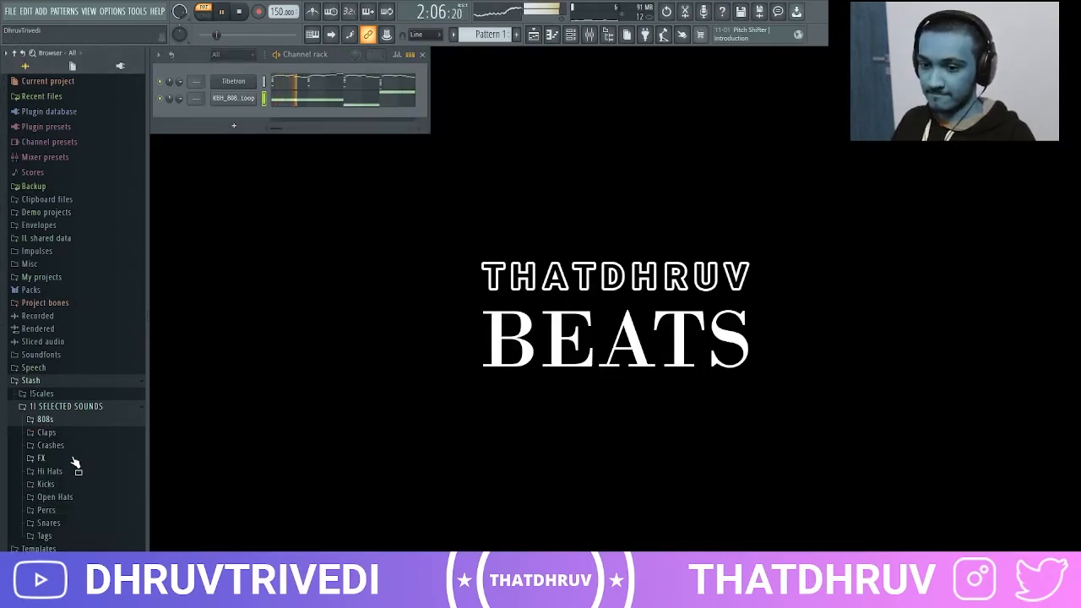
click(72, 485)
click(93, 508)
drag(97, 509, 261, 105)
key(space)
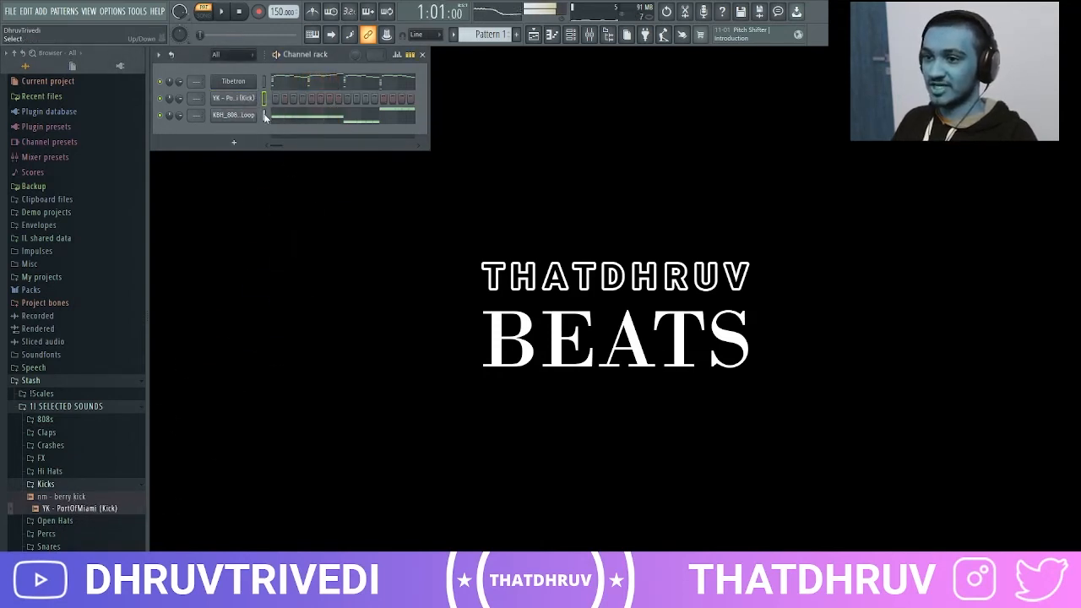
Step: Copy the 808 notes into the kick's piano roll and shorten them all to short hits
right_click(244, 99)
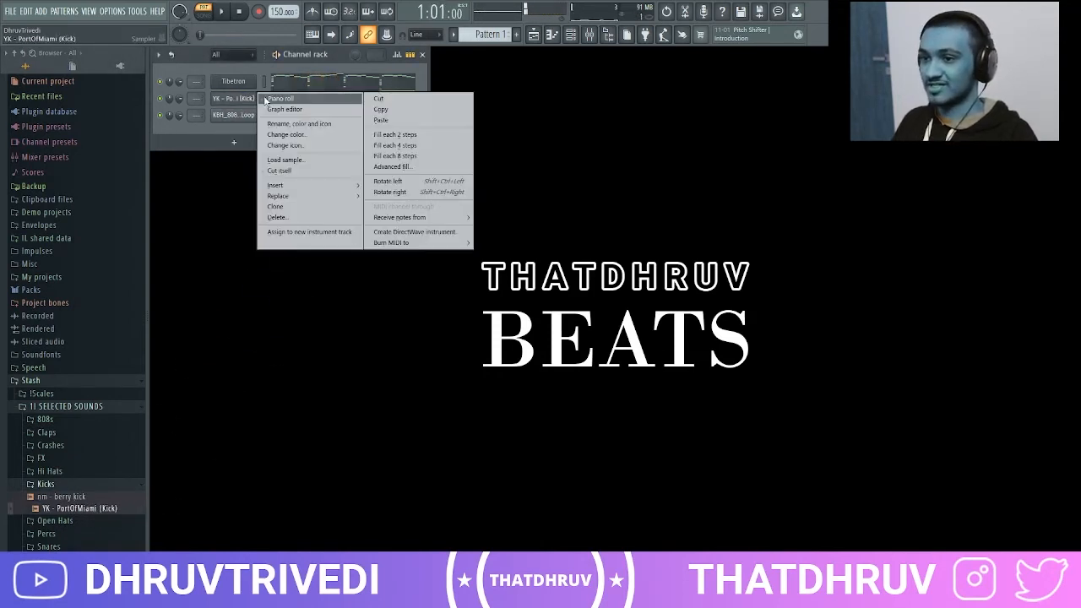
click(263, 95)
key(shift+d)
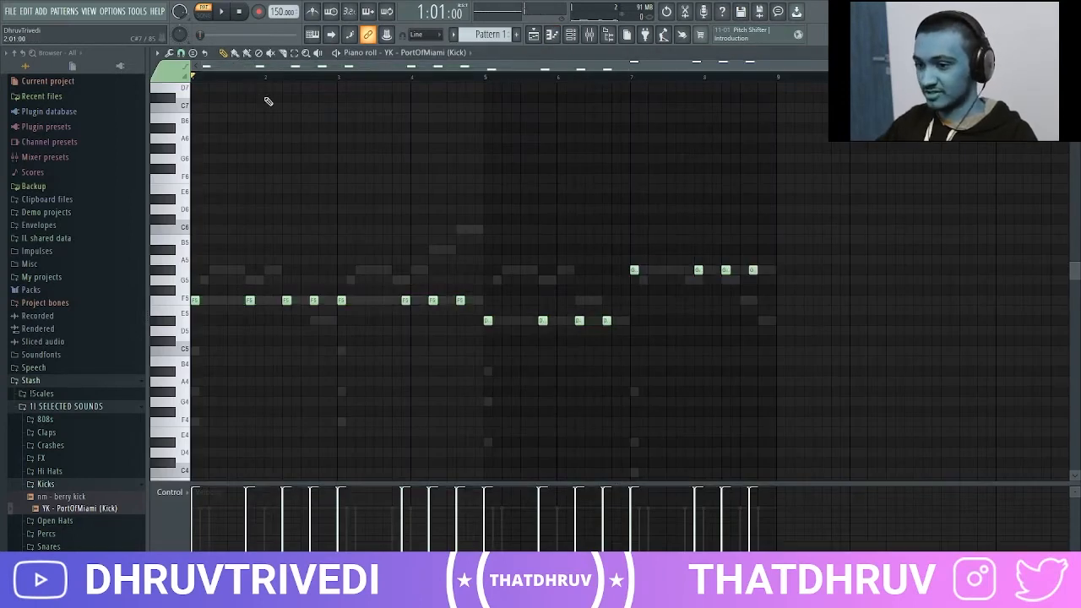
Step: Limit all the kick notes to the single pitch C5 and play the pattern
key(alt+k)
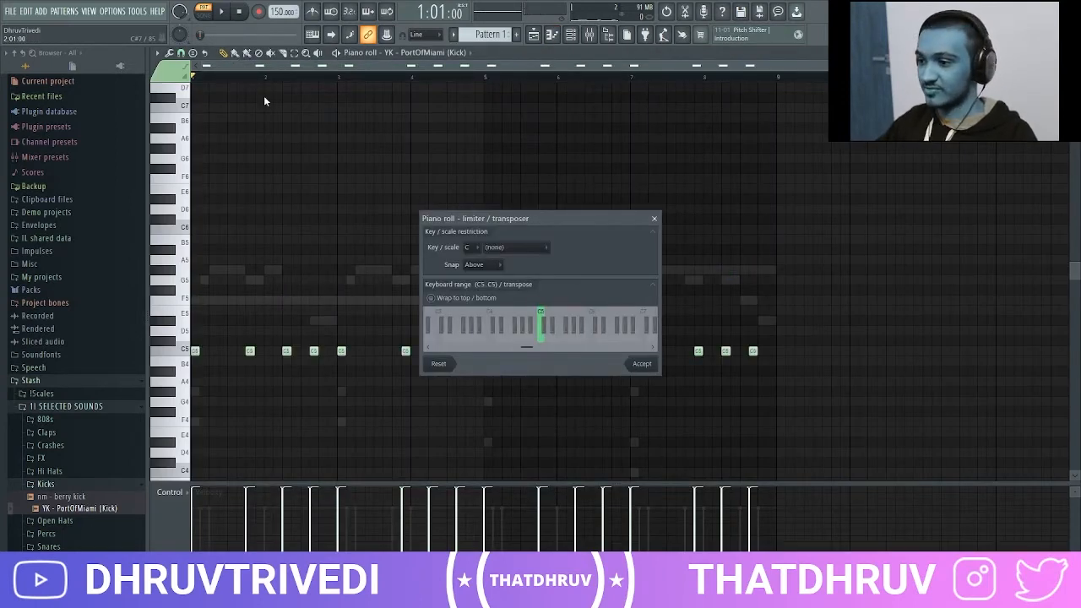
click(642, 365)
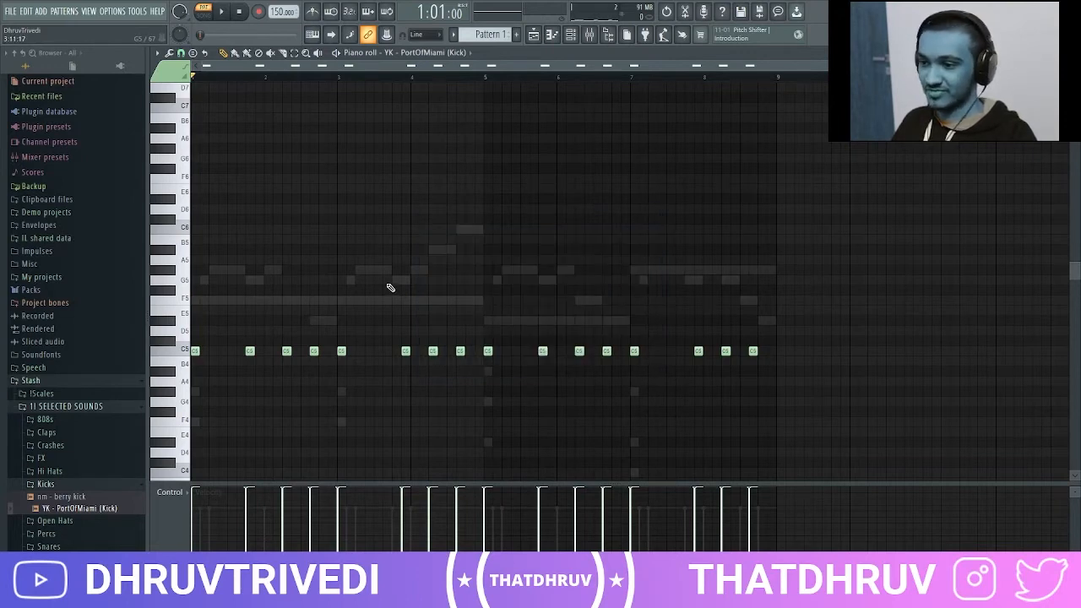
scroll(376, 274, down, 1)
key(space)
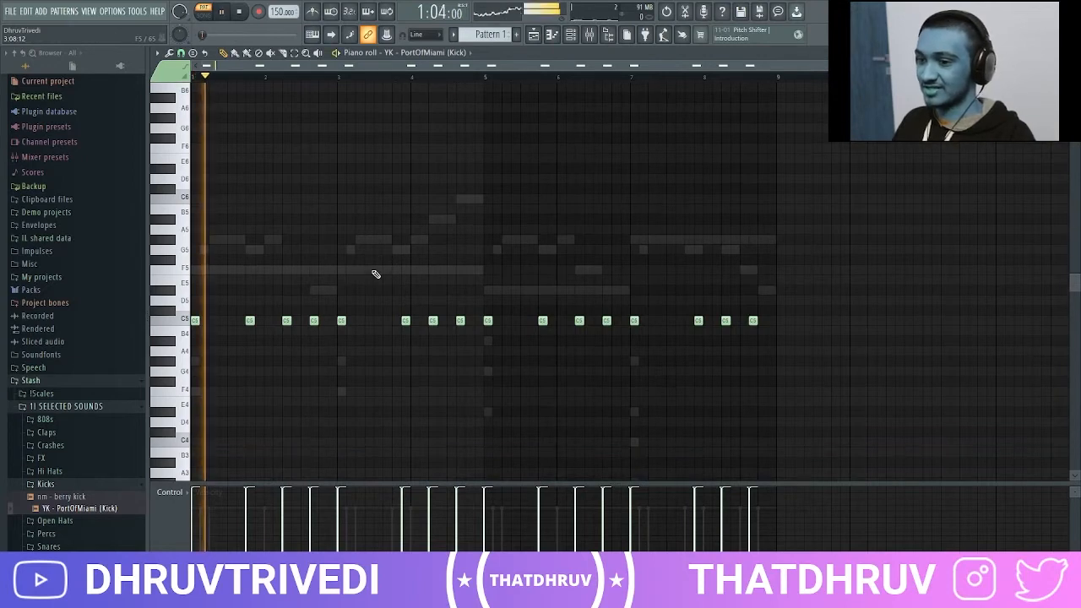
Step: Add the [PBS] Official Trap Clp_2 clap as a new channel with step looping on, and place a hit on step 9
key(Escape)
click(79, 484)
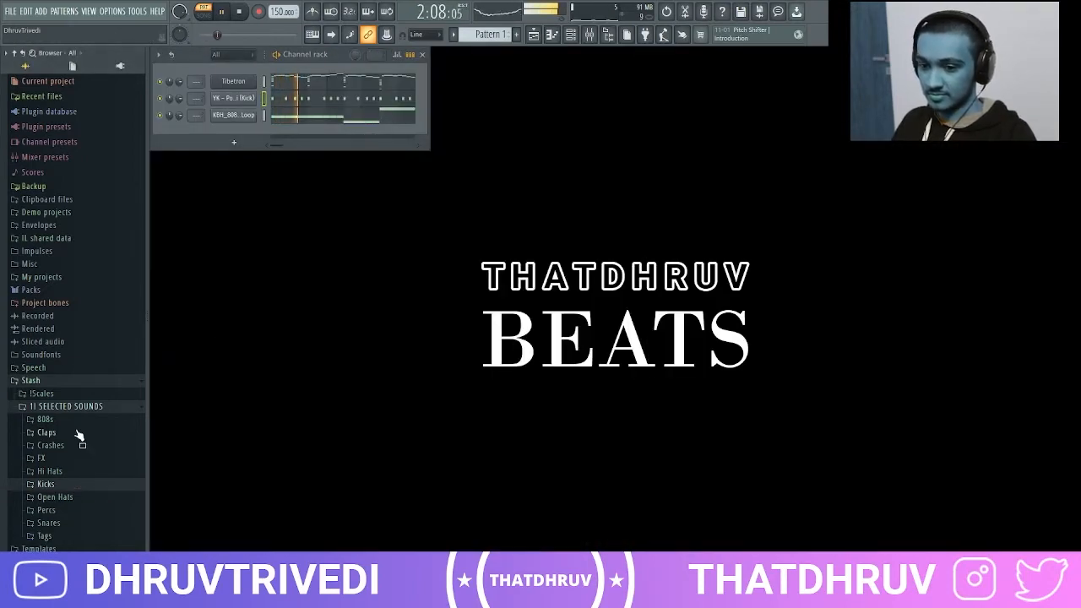
click(79, 433)
drag(76, 445, 253, 133)
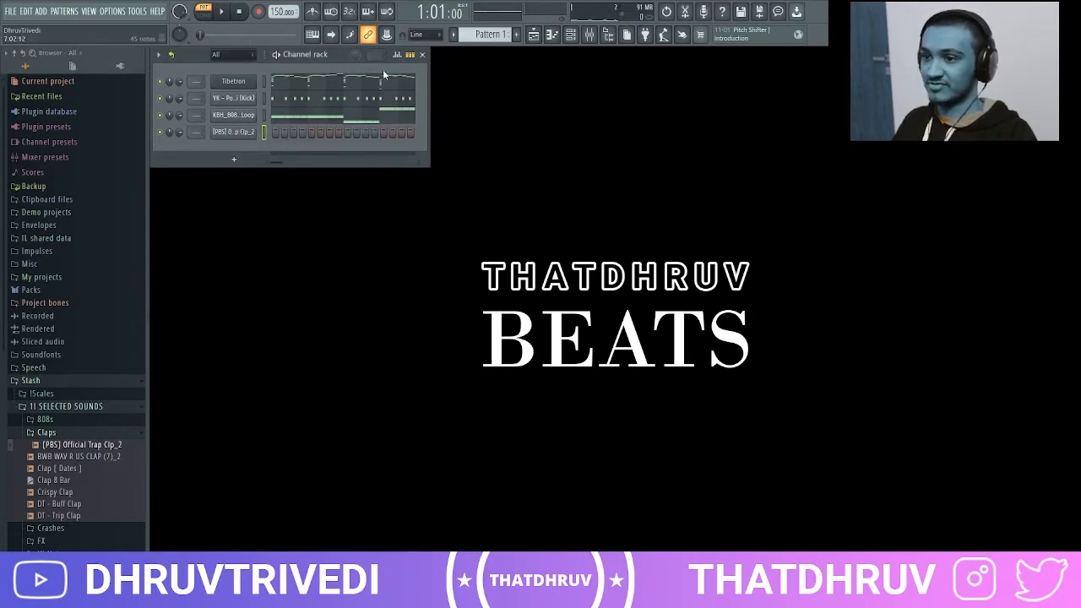
click(347, 132)
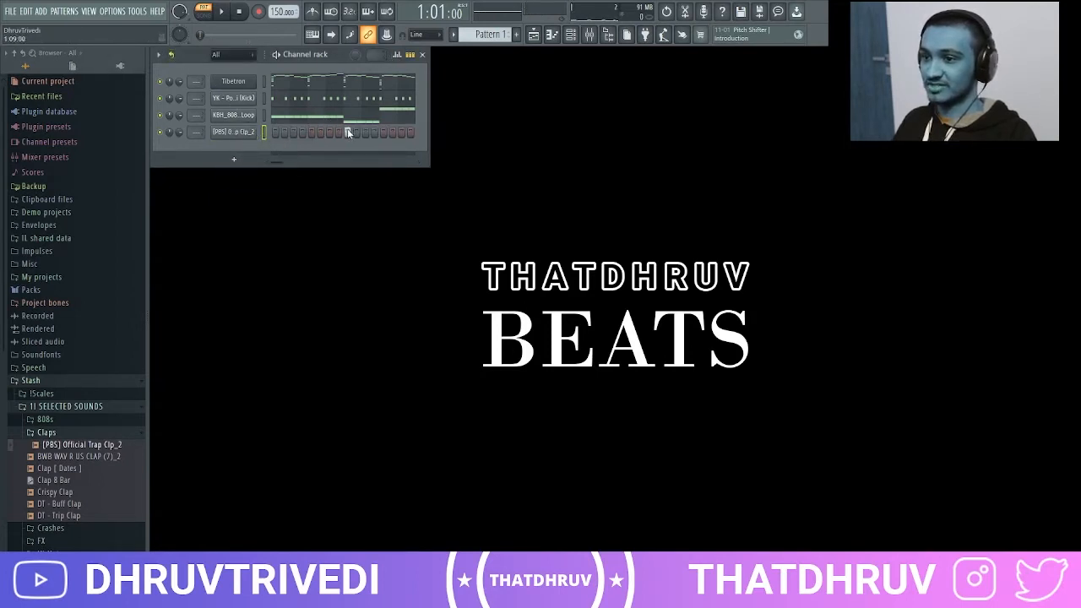
Step: Raise the velocity of the clap's step 9 hit to 100% while the pattern plays
click(397, 54)
click(396, 54)
key(space)
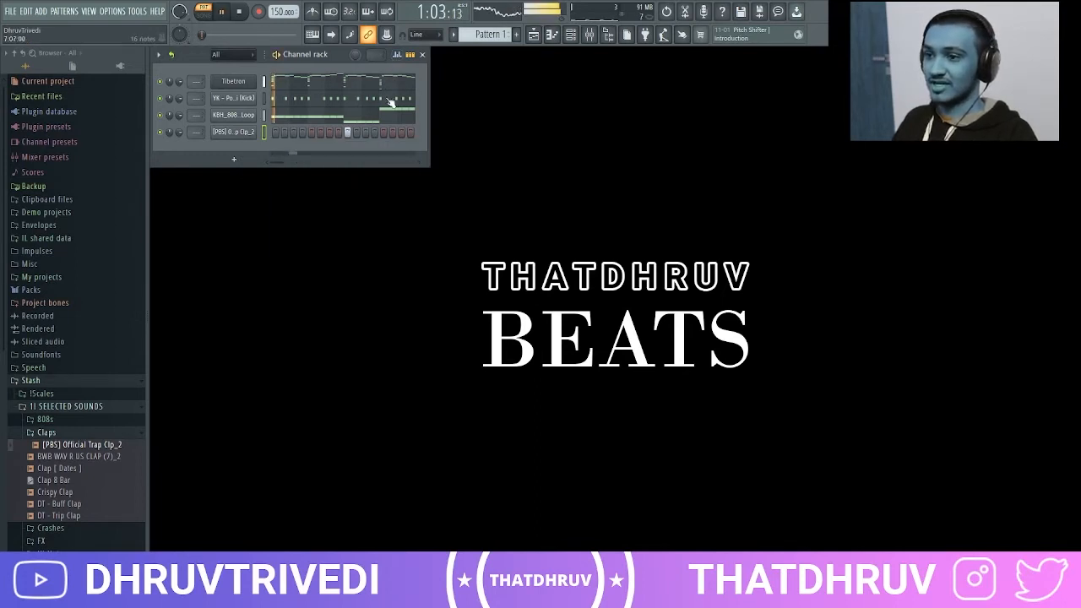
click(397, 54)
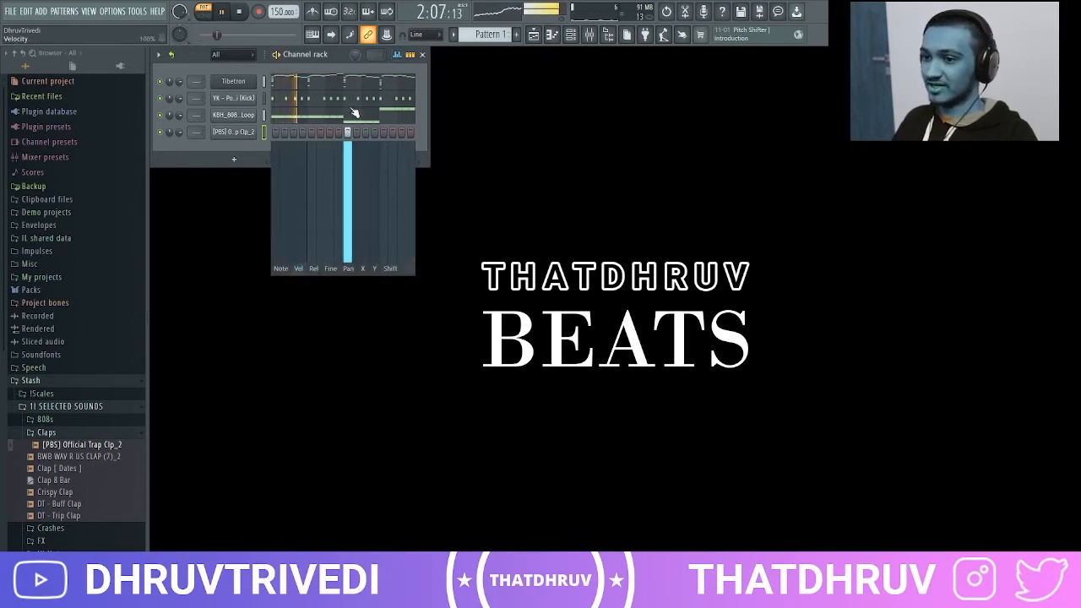
click(400, 56)
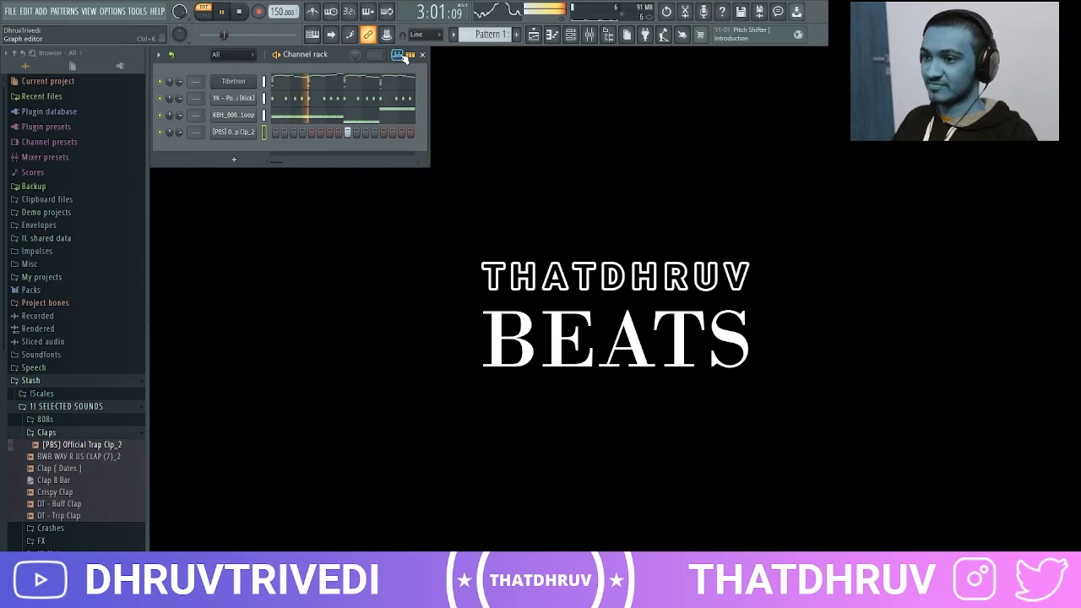
Step: Add the Cardiak HiHat 3_31 sample as a new channel and fill it every 2 steps
click(125, 432)
click(53, 471)
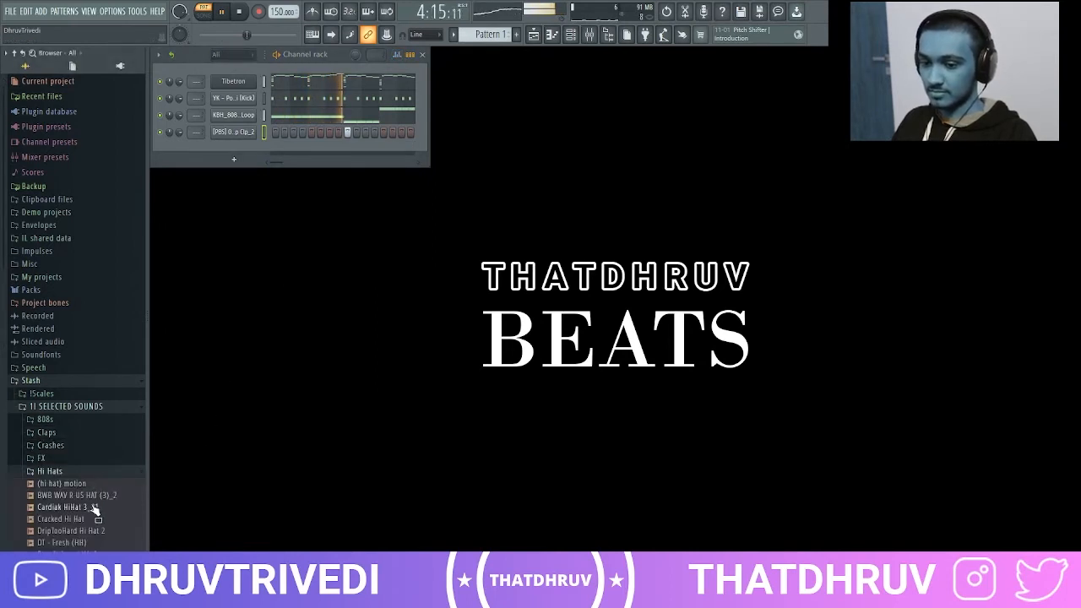
drag(89, 507, 244, 153)
right_click(244, 150)
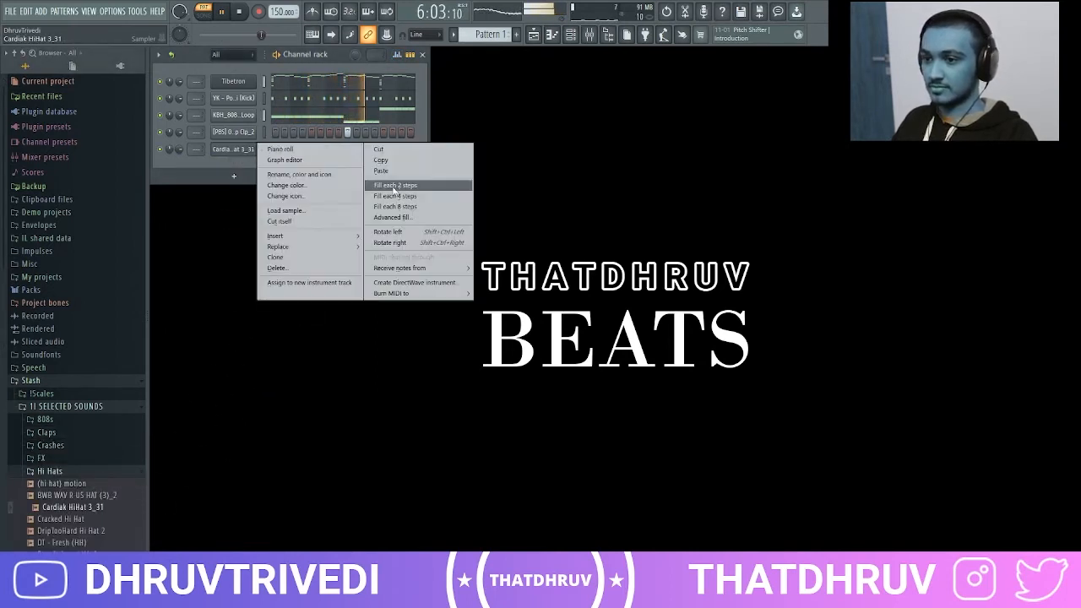
click(409, 184)
click(123, 471)
key(space)
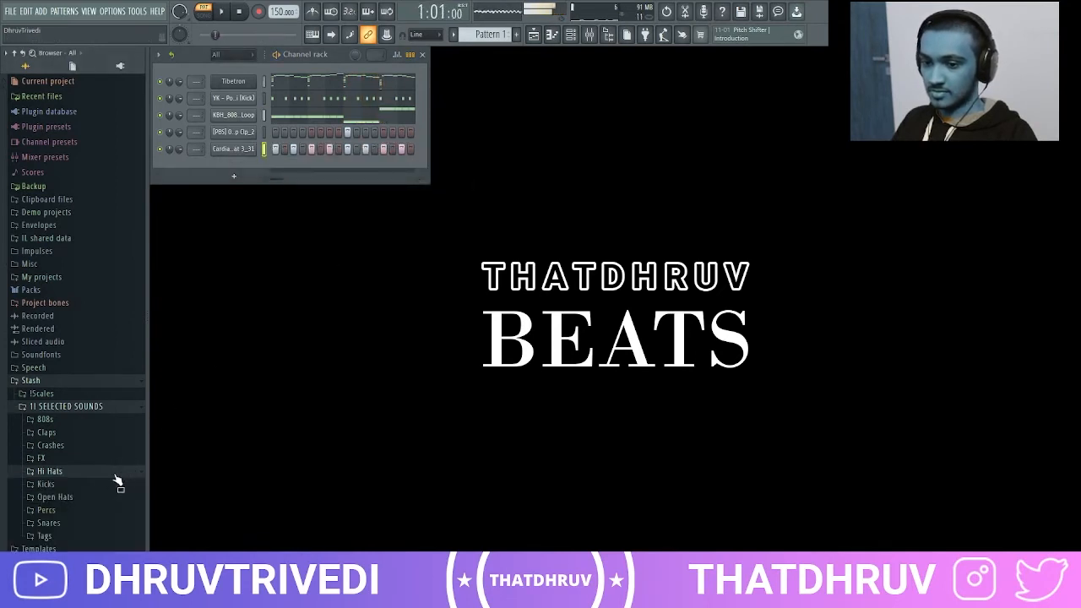
Step: Add the SG - Open Hat sample as the last channel and insert the (snare) sharp sample above the hi-hat
click(60, 497)
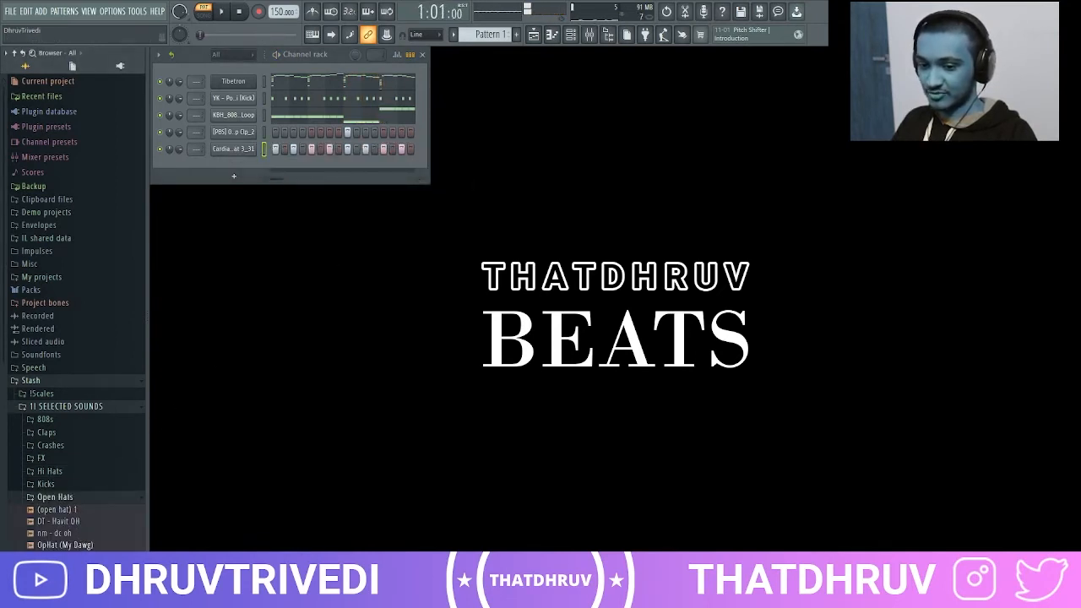
drag(167, 479, 243, 174)
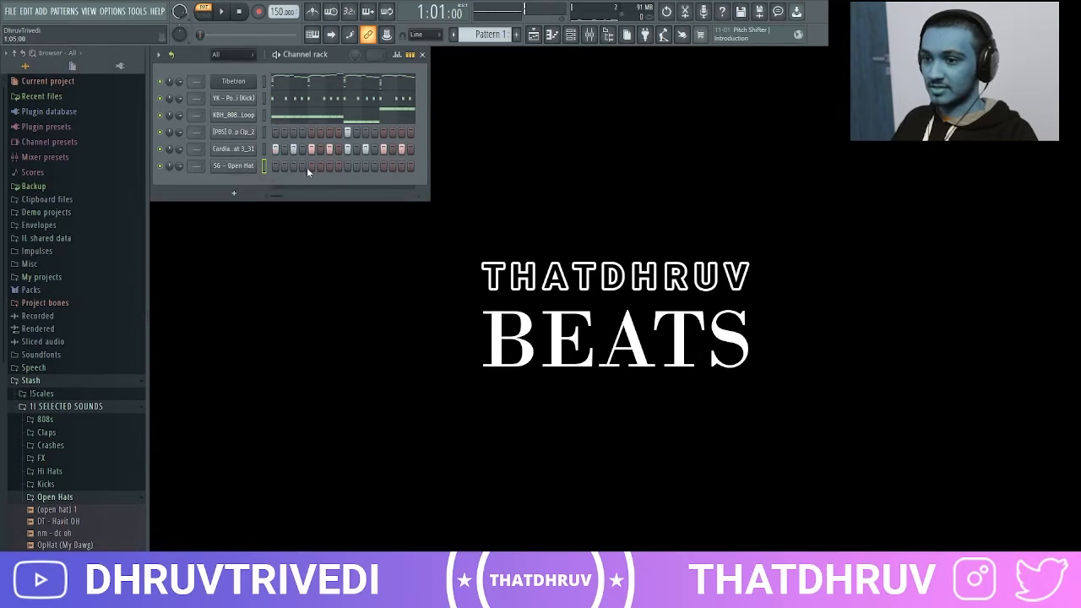
click(99, 500)
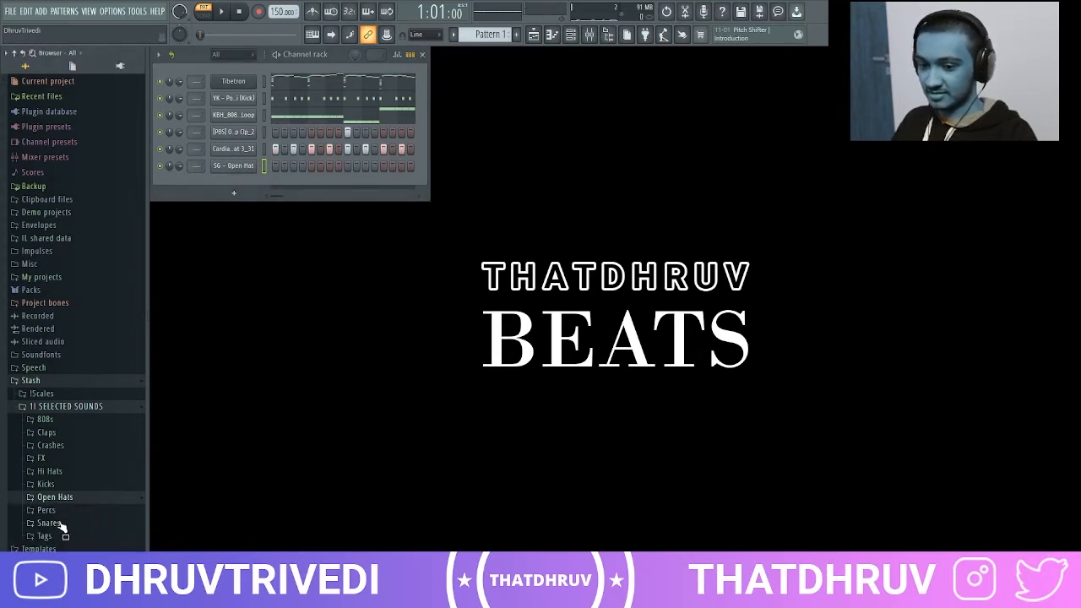
click(61, 524)
drag(59, 556, 253, 150)
key(space)
Step: Place an open hat hit on step 5 and snare hits on steps 3 and 15
click(312, 182)
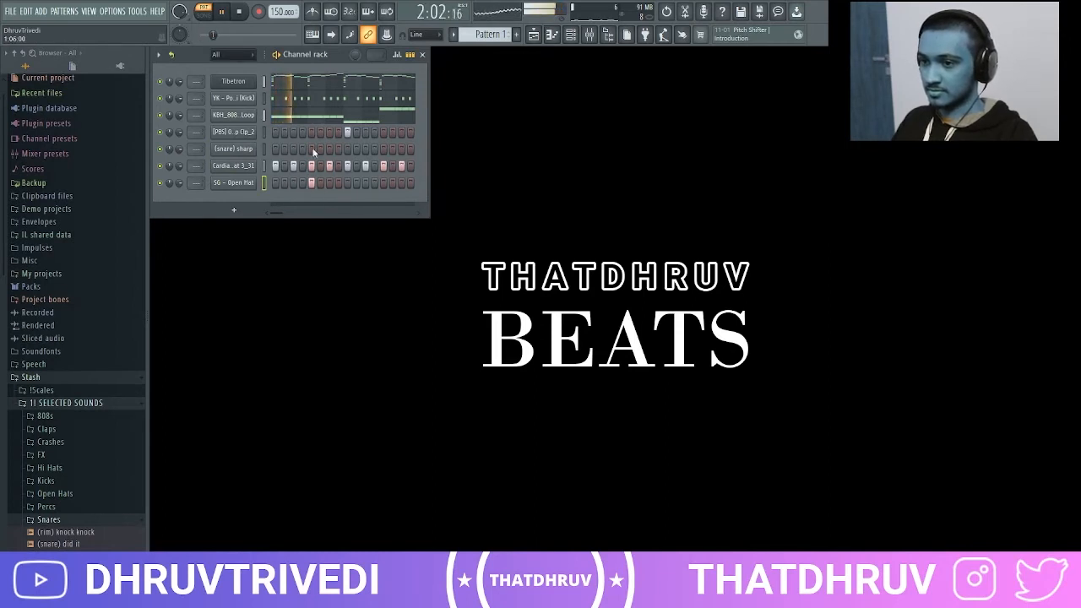
click(293, 149)
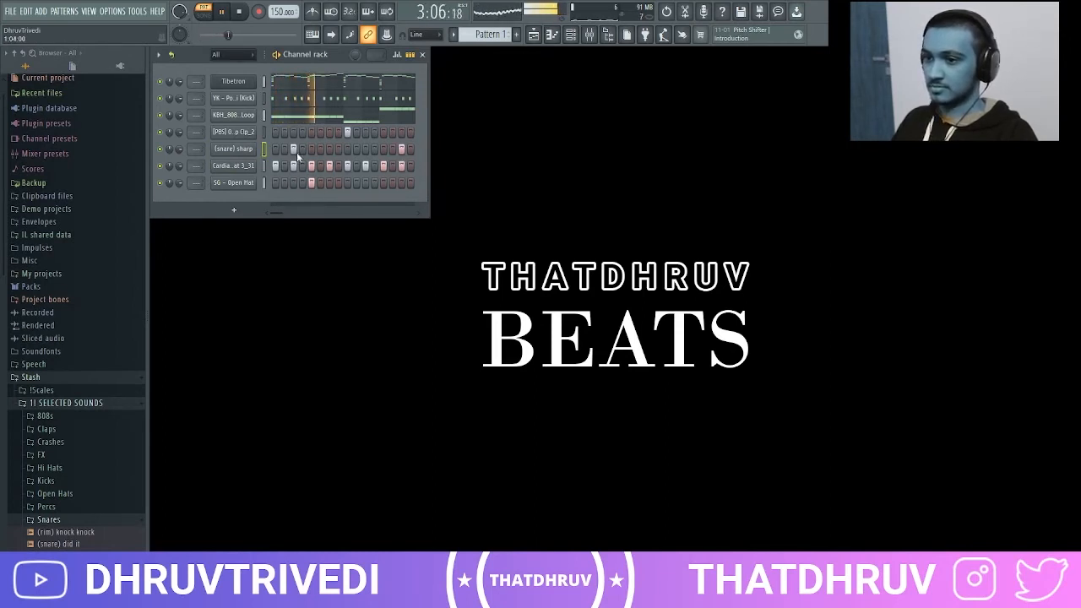
key(space)
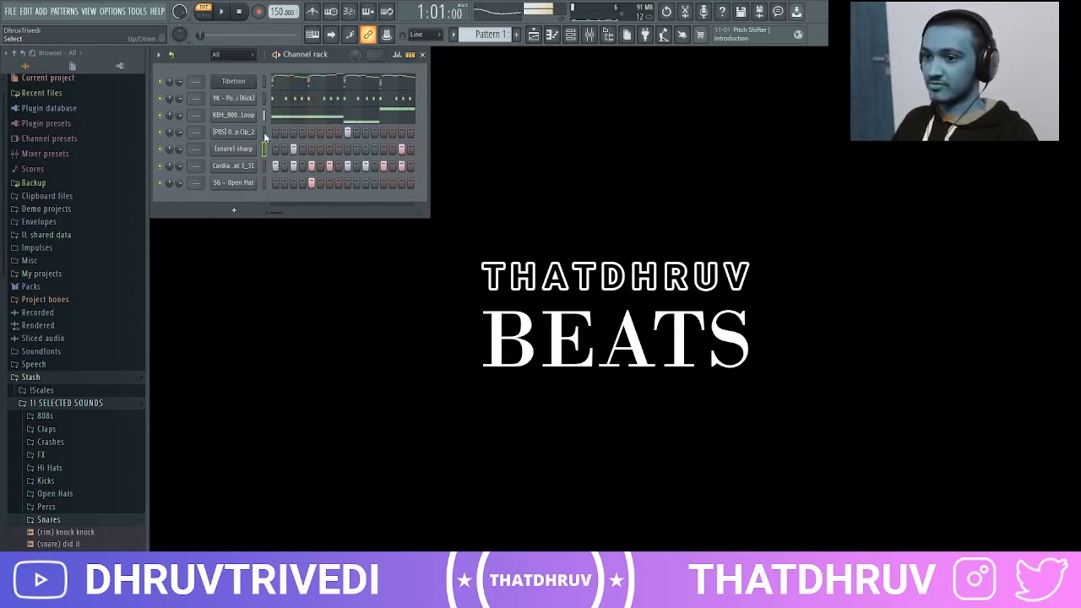
Step: Burn the looped clap, snare, hi-hat and open hat channels into the pattern
drag(263, 131, 262, 184)
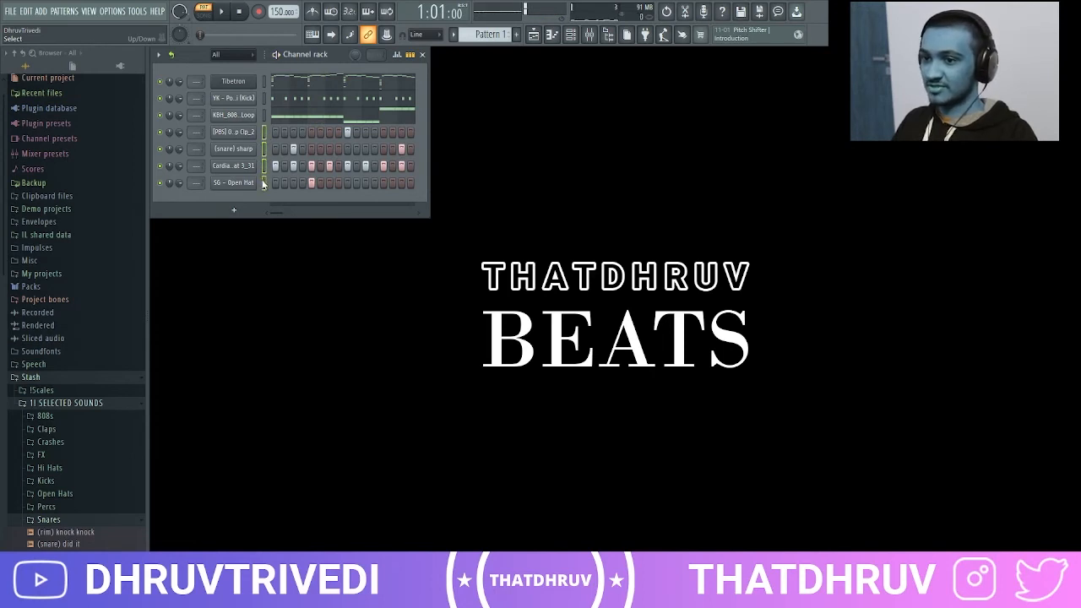
click(173, 56)
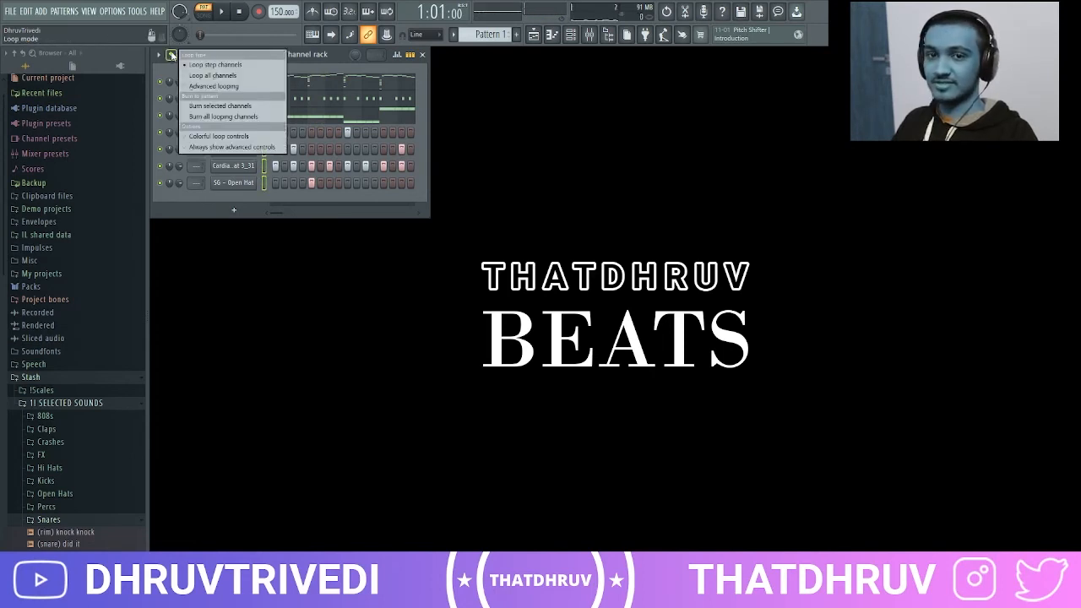
click(244, 106)
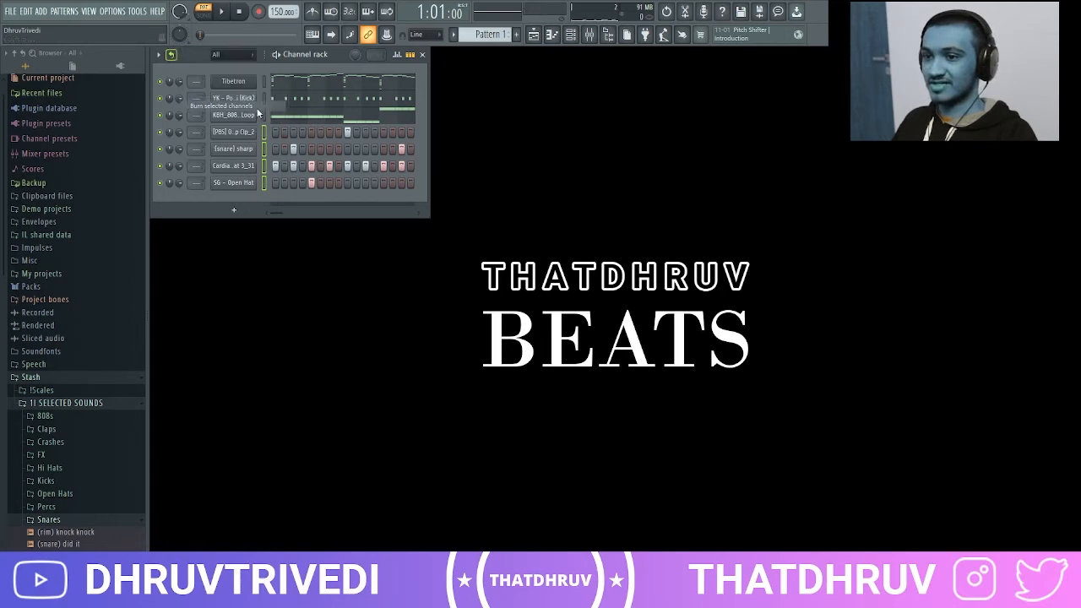
Step: Quick-quantize the clap notes in the piano roll so the step hits become full-length notes
right_click(262, 133)
click(430, 144)
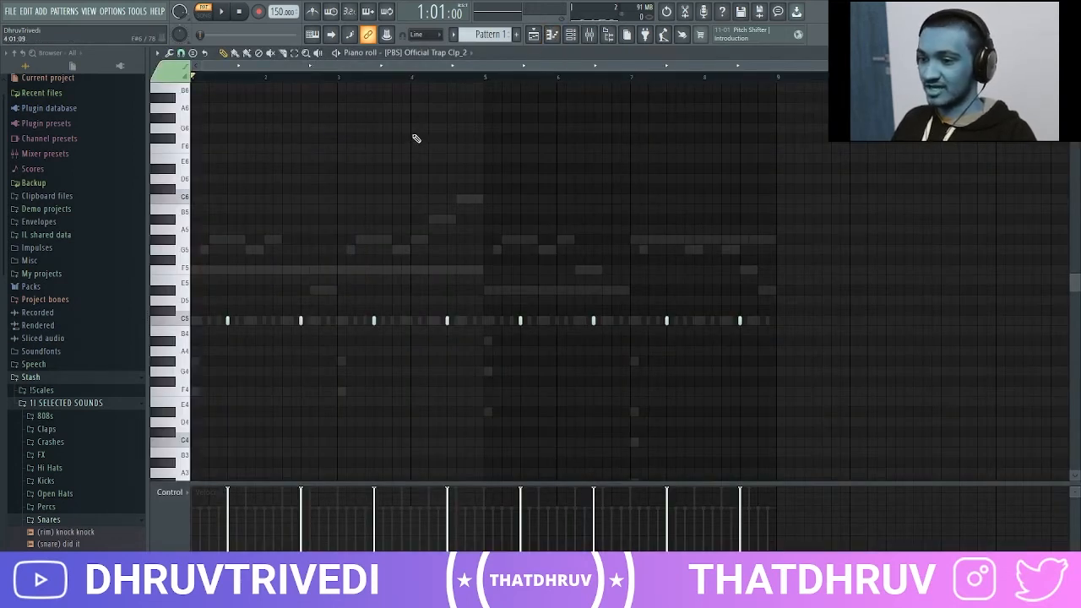
key(ctrl+q)
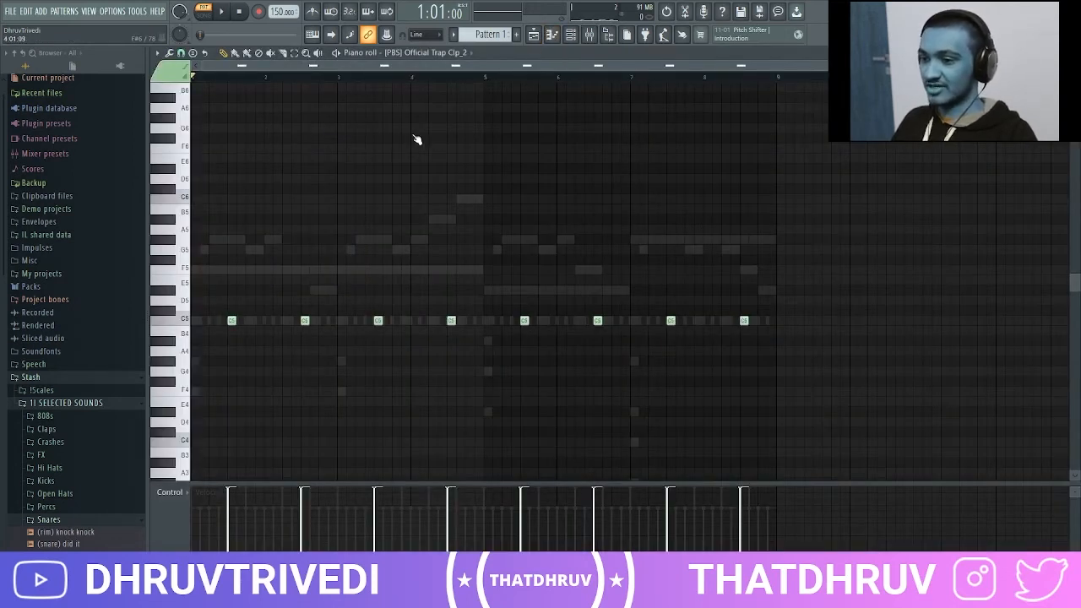
Step: Give the (snare) sharp notes full length and maximum velocity, and clear the selection
click(456, 57)
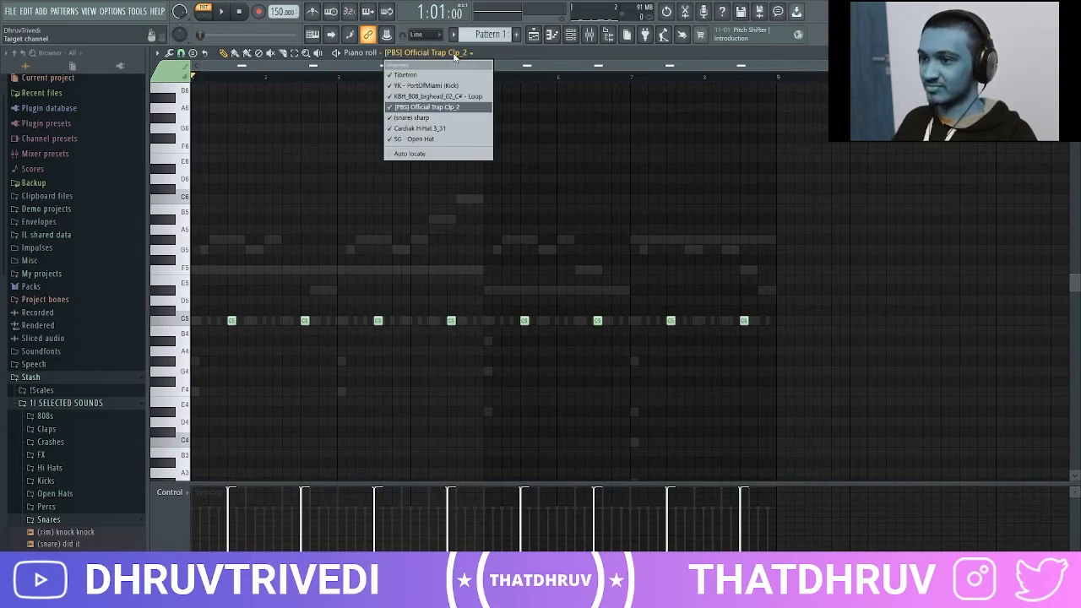
click(429, 113)
key(ctrl+a)
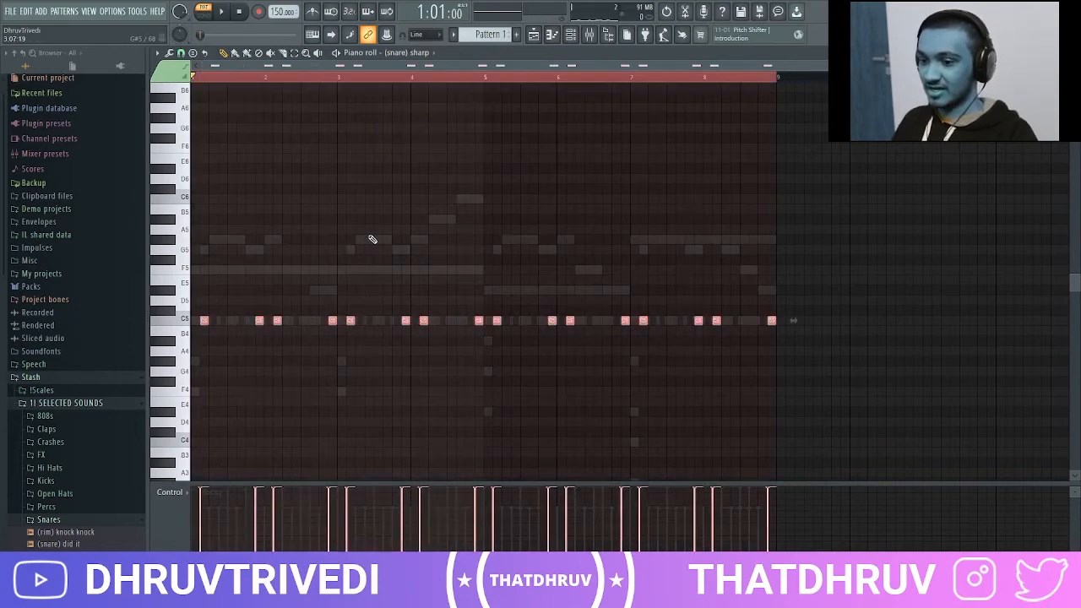
key(ctrl+d)
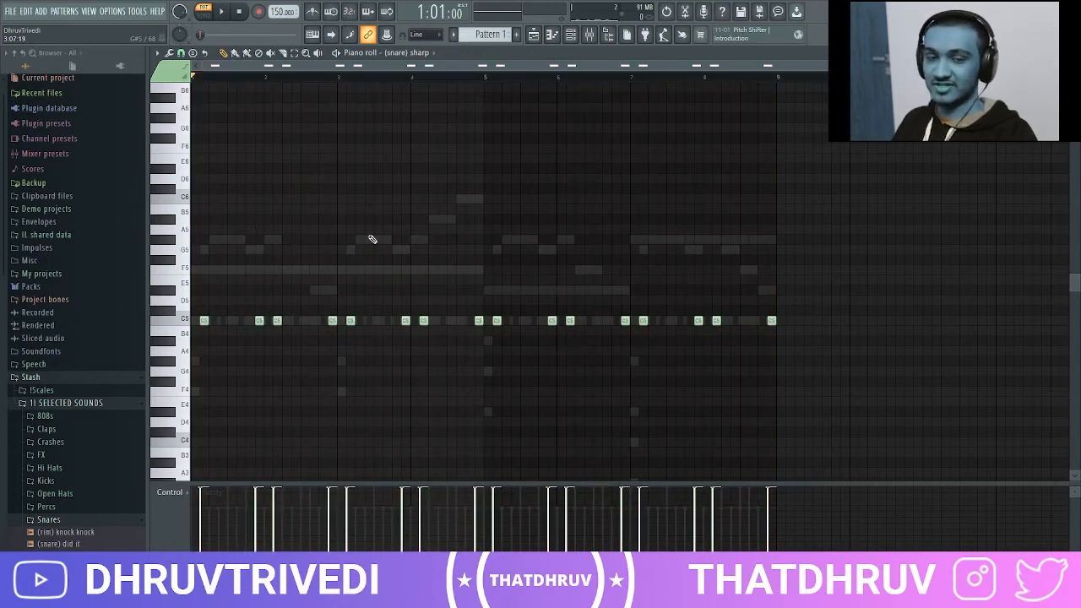
Step: Remove the snare's step 15 hits in bars 1 and 3, add step 13 in bar 4, and repeat into bars 5–8 without that extra hit
key(space)
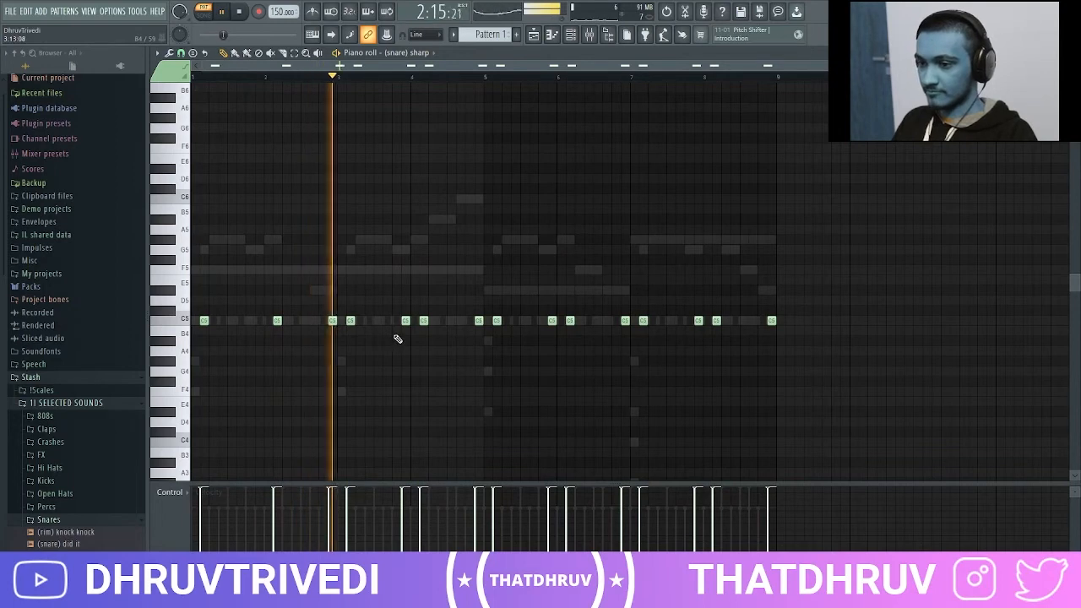
mouse_move(405, 321)
mouse_down()
mouse_move(755, 316)
mouse_move(724, 326)
mouse_up()
key(ctrl+z)
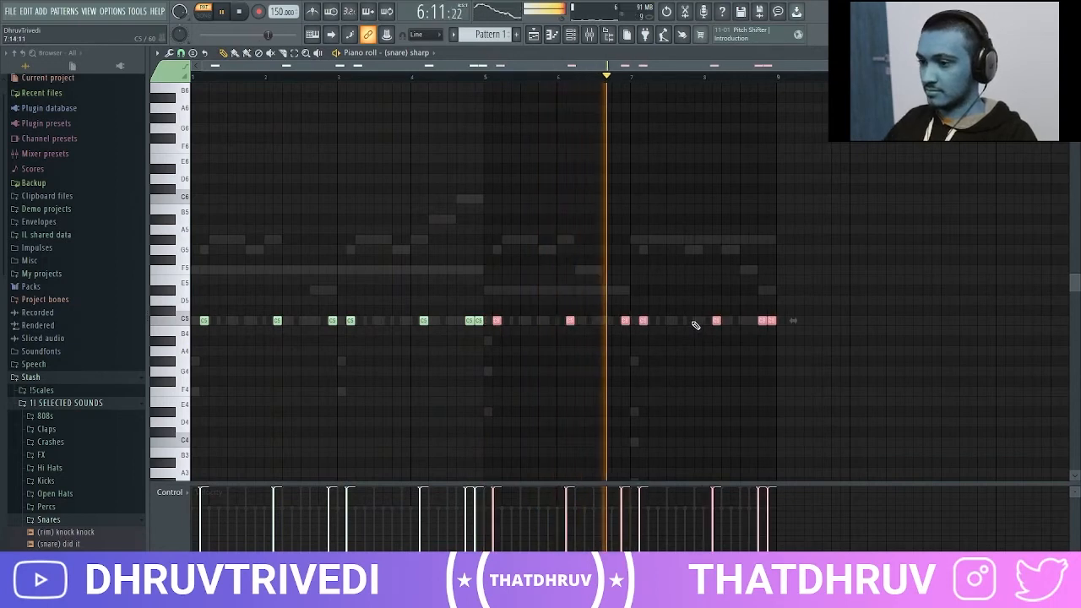
right_click(761, 321)
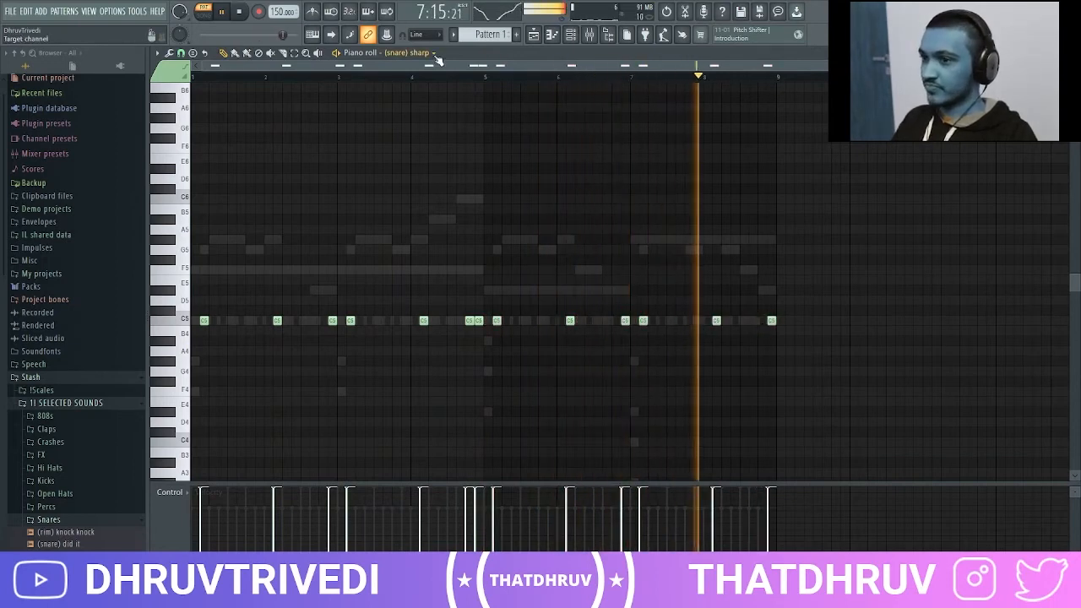
Step: Lengthen the open hat notes to one beat and delete every second hit, keeping those in bars 1, 3, 5 and 7
scroll(436, 59, down, 3)
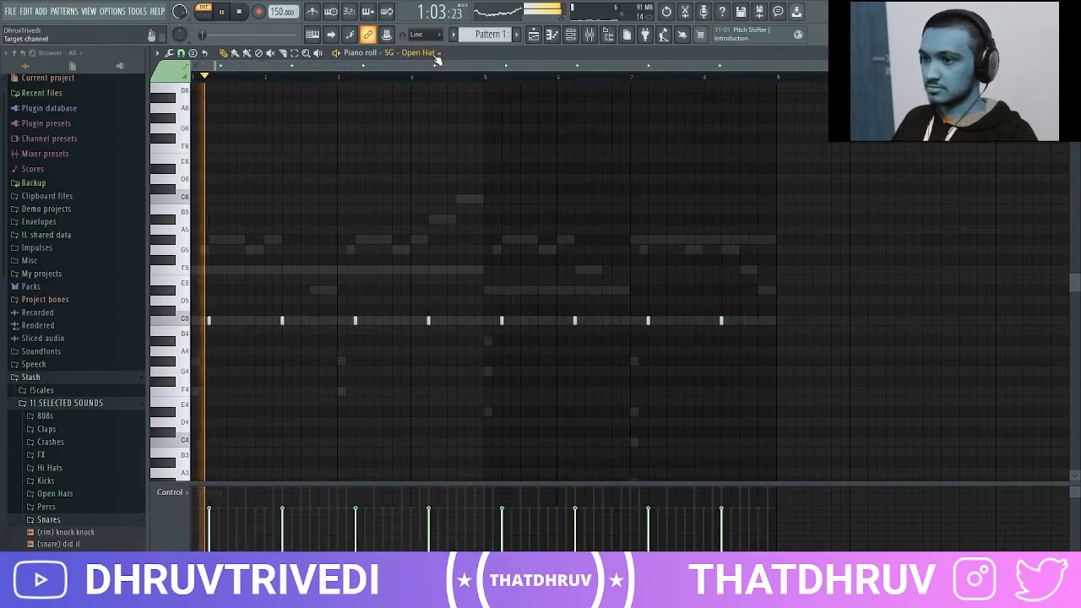
key(ctrl+a)
drag(211, 321, 226, 321)
right_click(290, 321)
right_click(436, 321)
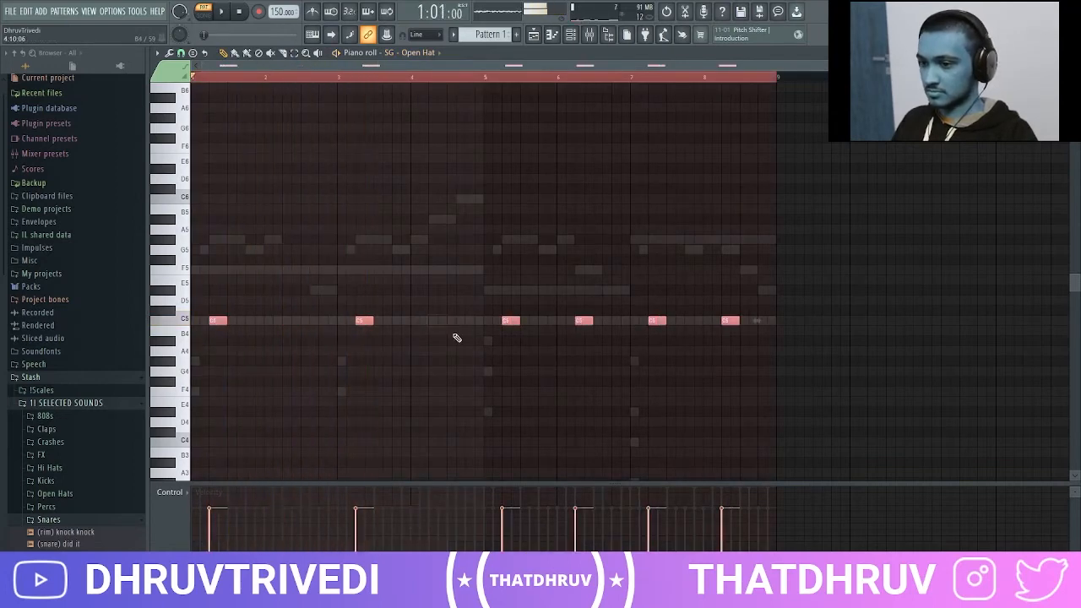
right_click(585, 321)
right_click(728, 321)
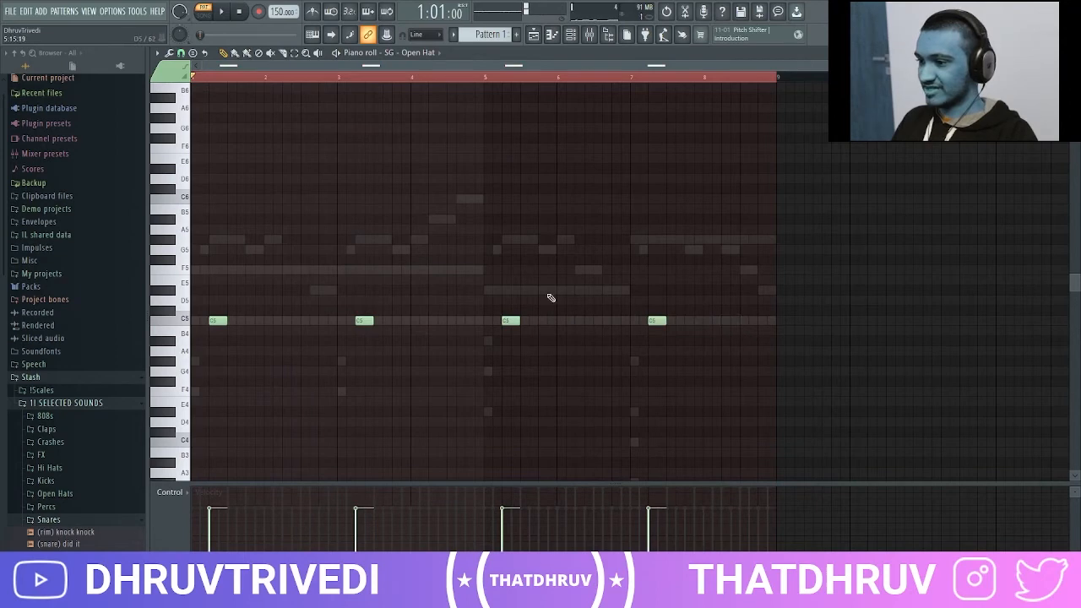
Step: Route the seven channels to mixer tracks 1–7 and pull all their faders down to zero
key(F7)
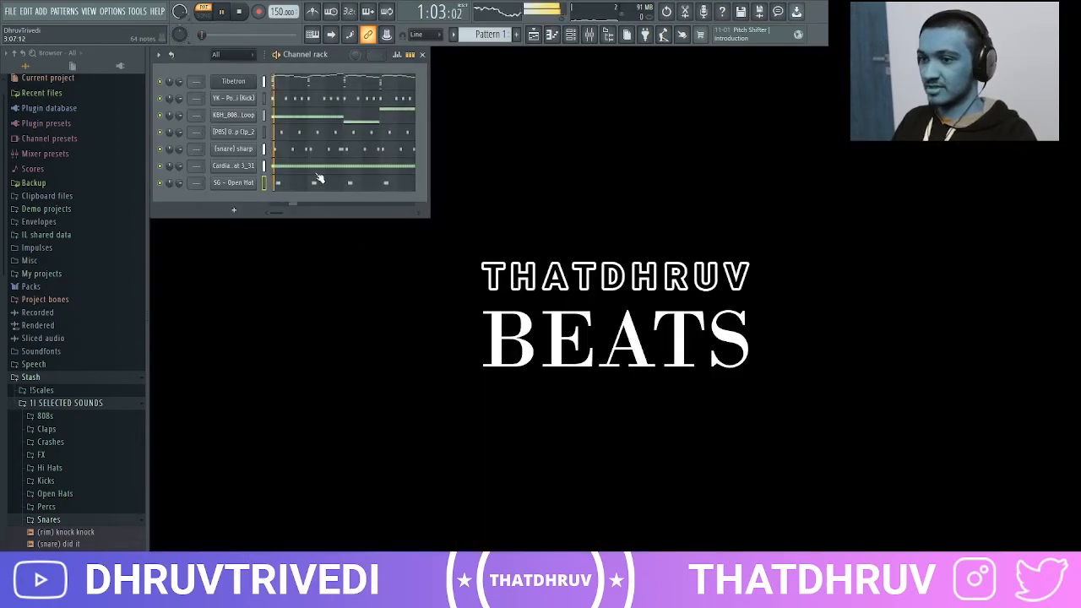
key(space)
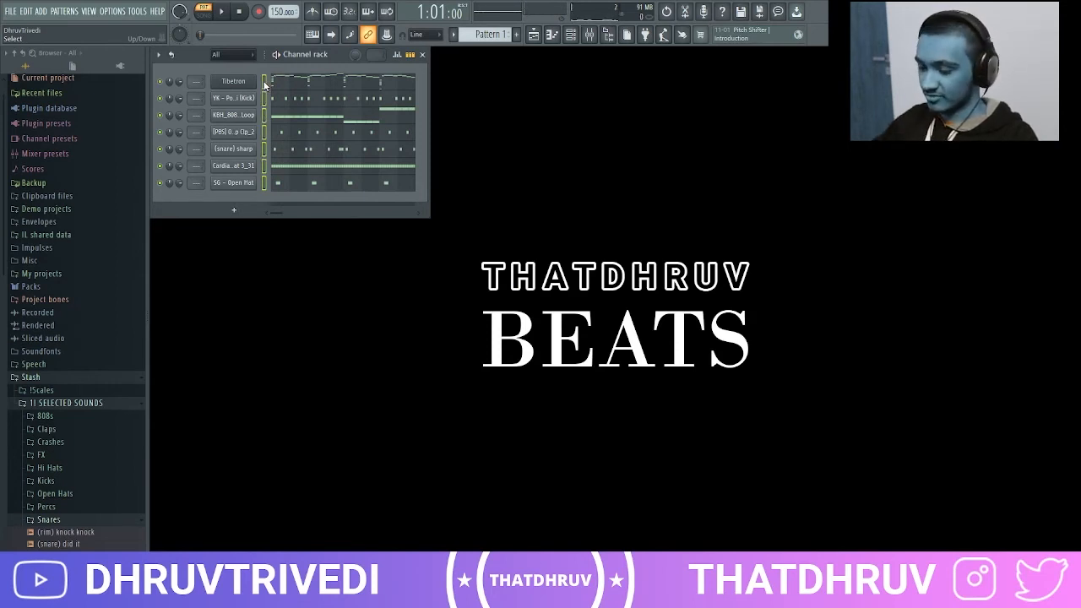
key(F9)
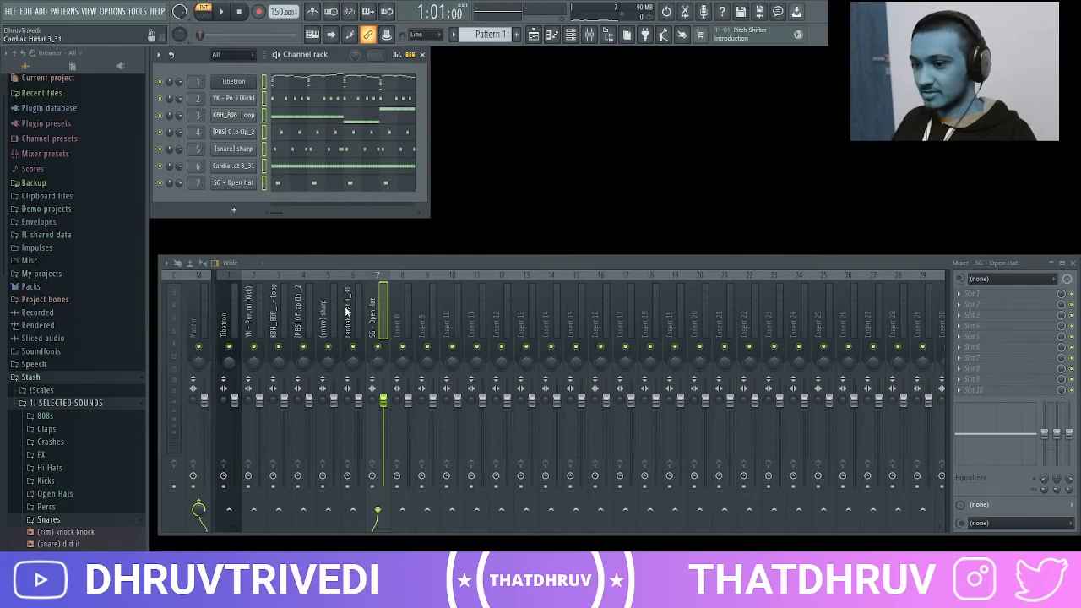
drag(346, 312, 223, 321)
drag(234, 399, 234, 485)
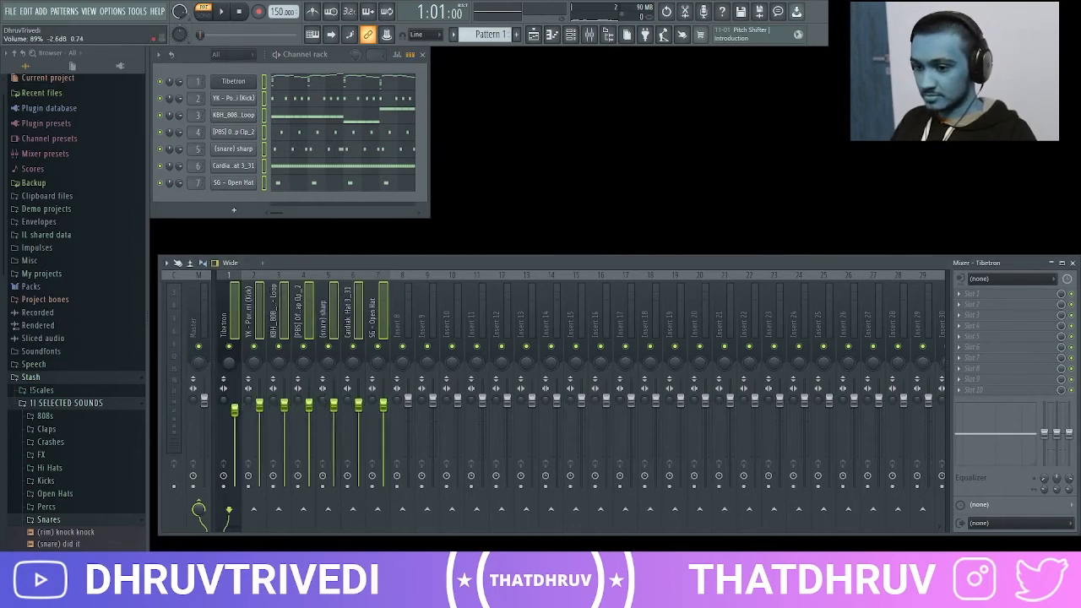
Step: During playback, set the mixer volume of Tibetron to 65%, the kick to 78% and the 808 to 58%
click(236, 329)
drag(234, 485, 234, 430)
key(space)
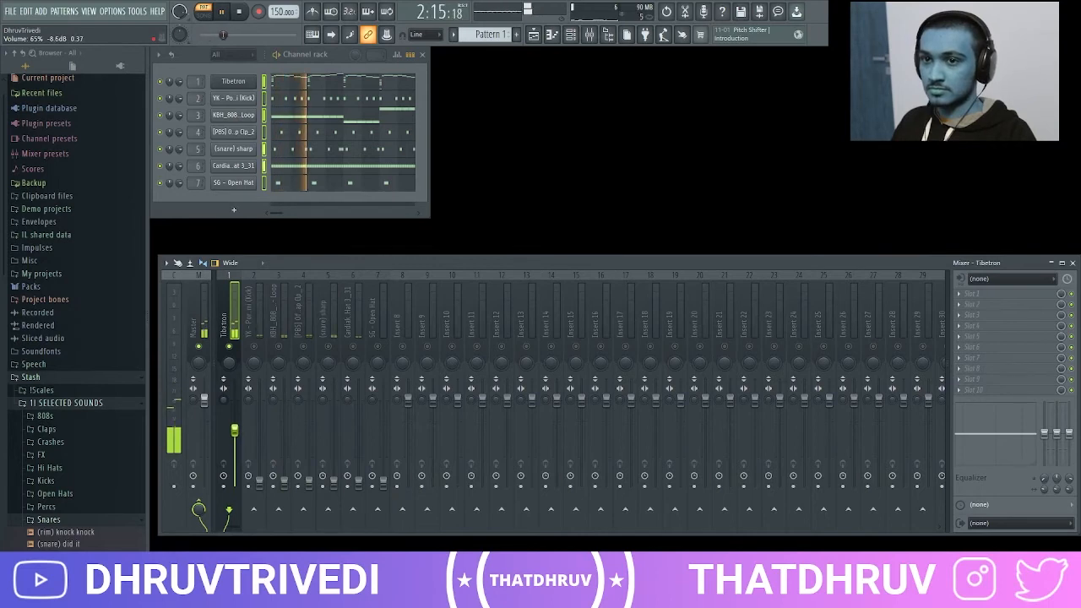
drag(260, 486, 260, 417)
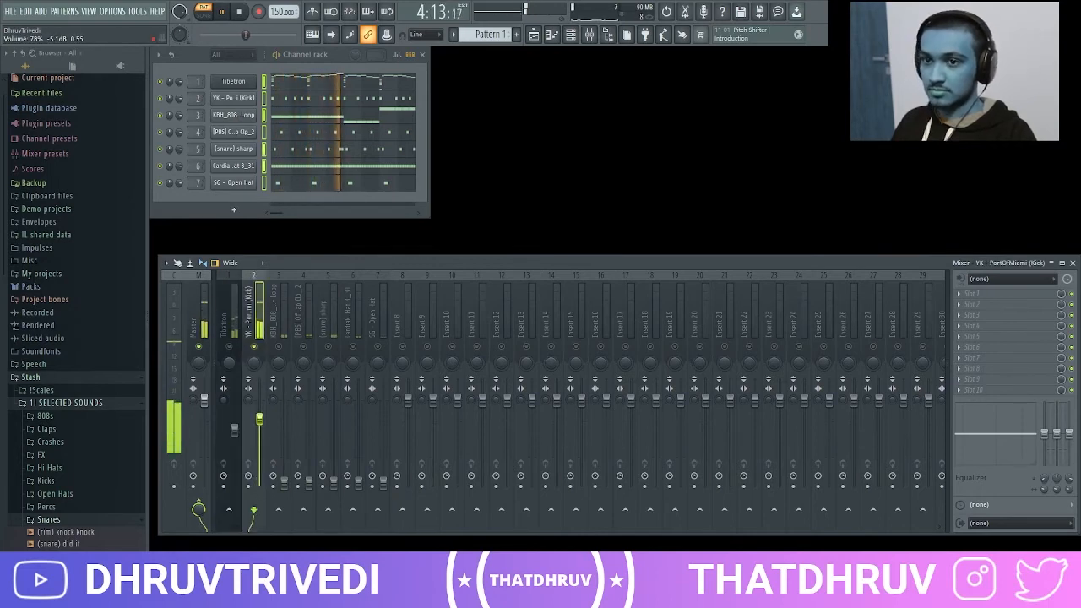
drag(283, 483, 284, 434)
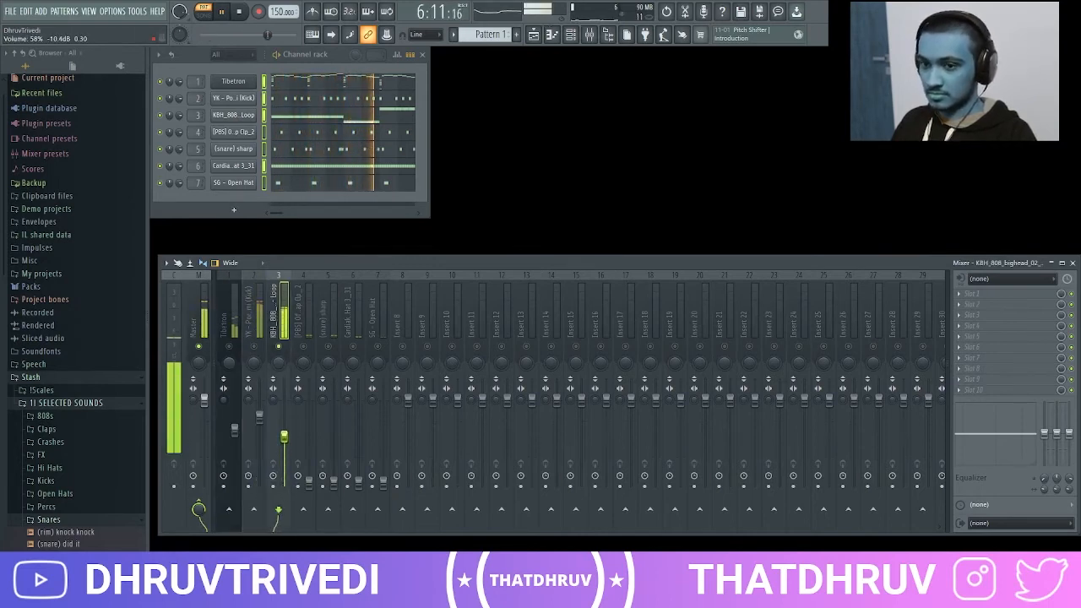
Step: Raise the clap, snare and hi-hat faders, set the open hat volume to 25%, and unmute all mixer tracks
drag(309, 483, 309, 426)
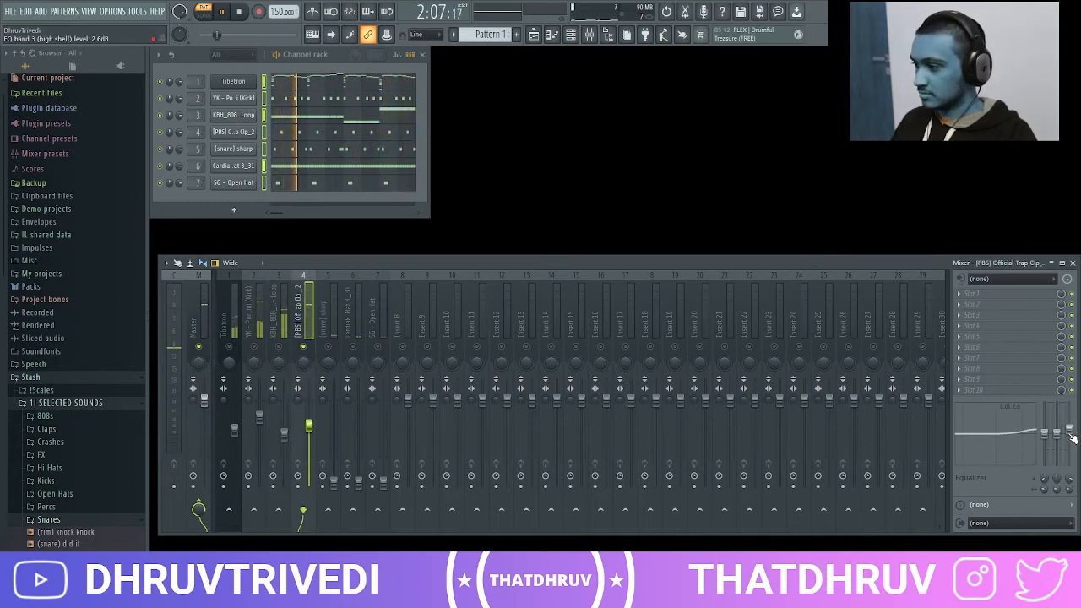
drag(334, 483, 334, 443)
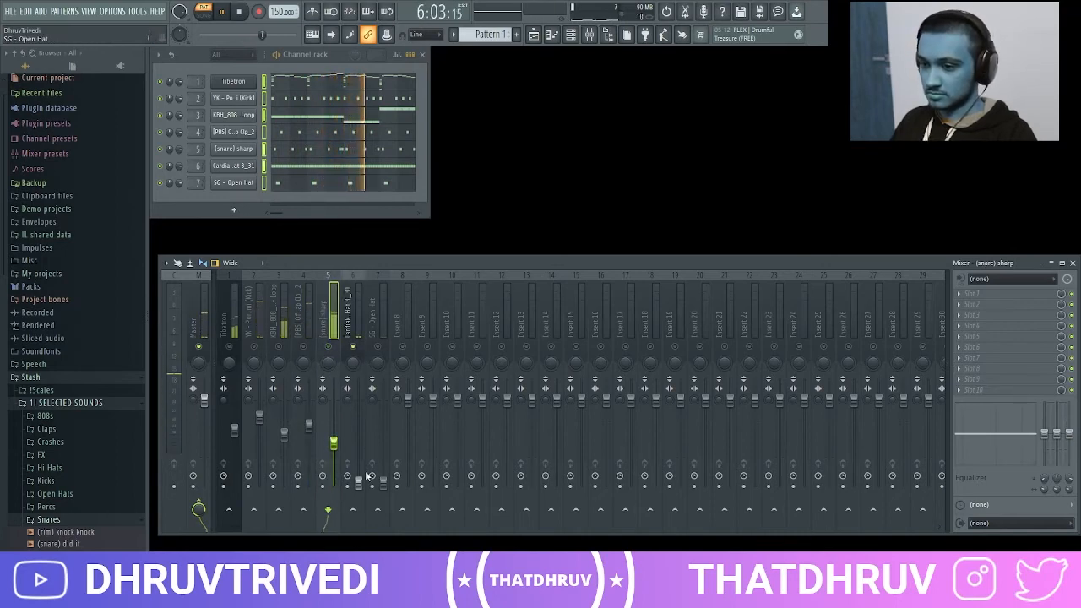
drag(358, 480, 358, 432)
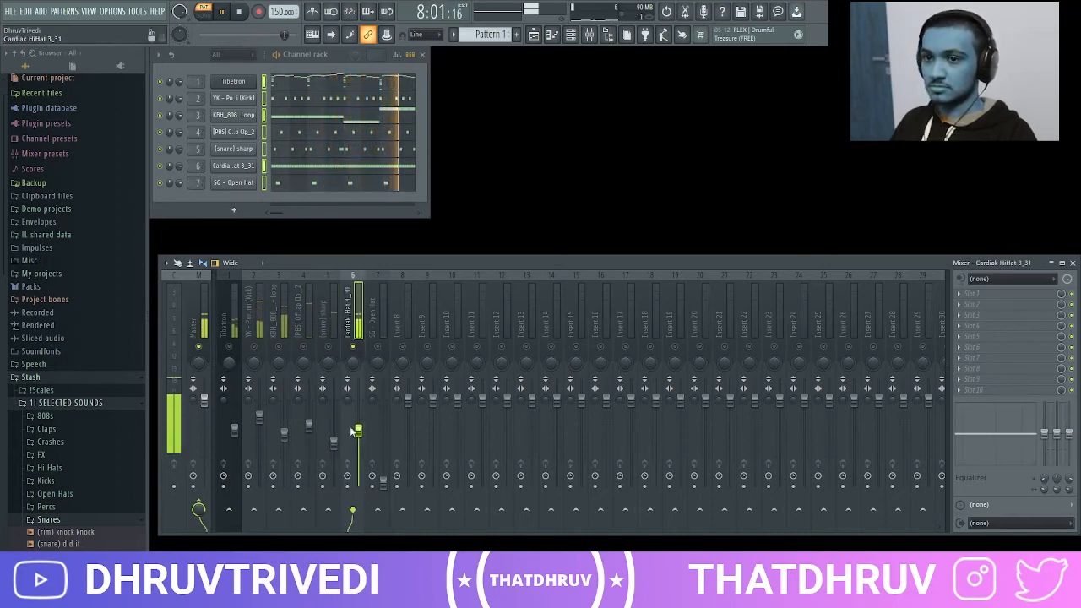
drag(382, 480, 383, 464)
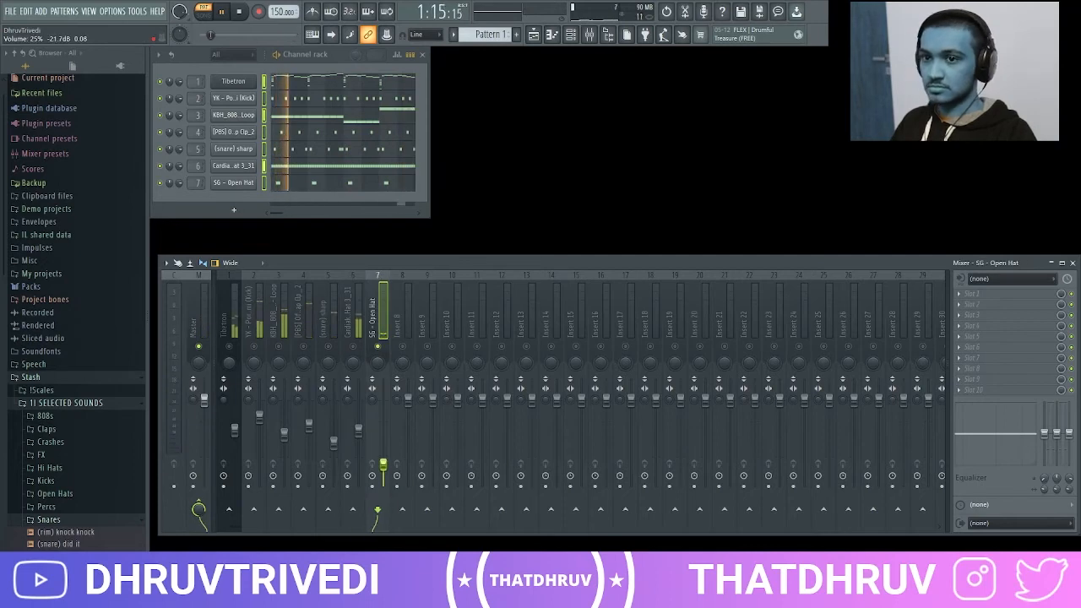
key(space)
right_click(201, 347)
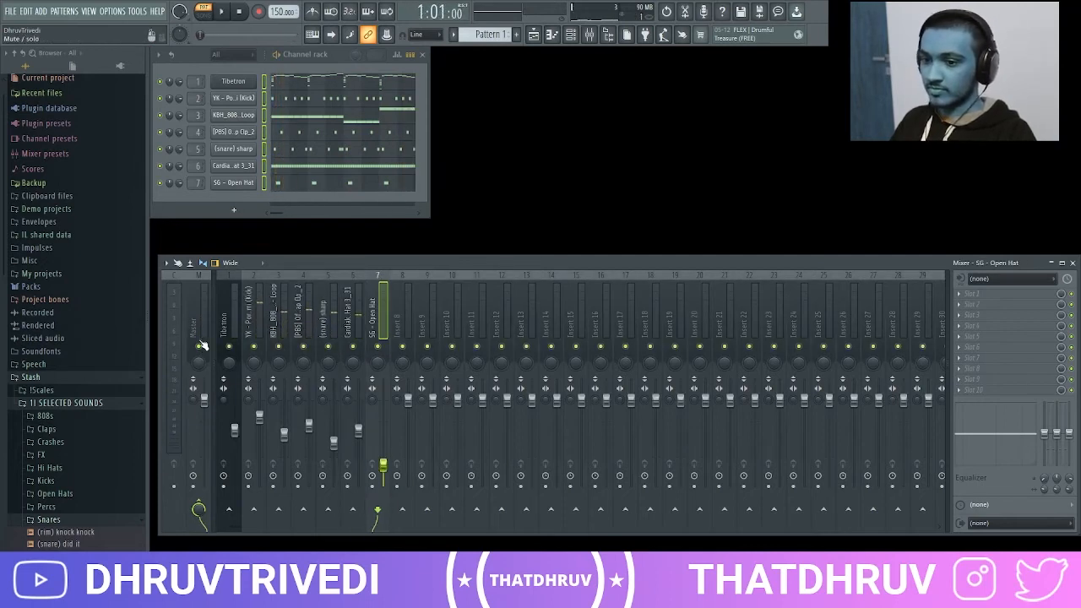
Step: Add Fruity Limiter to the first effect slot of the Master track and listen to the mix through it
click(195, 313)
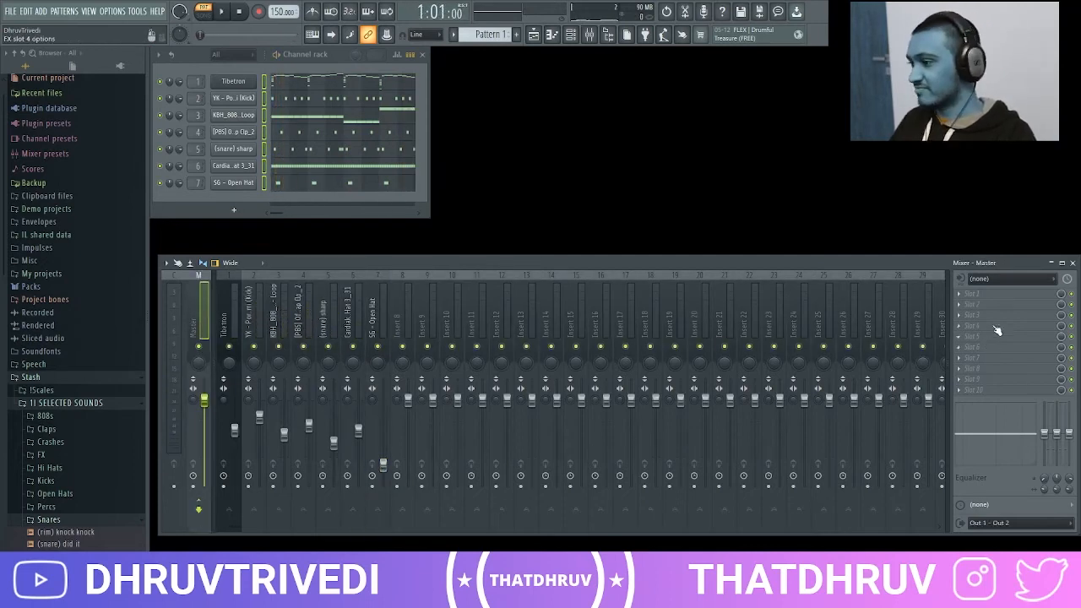
click(995, 297)
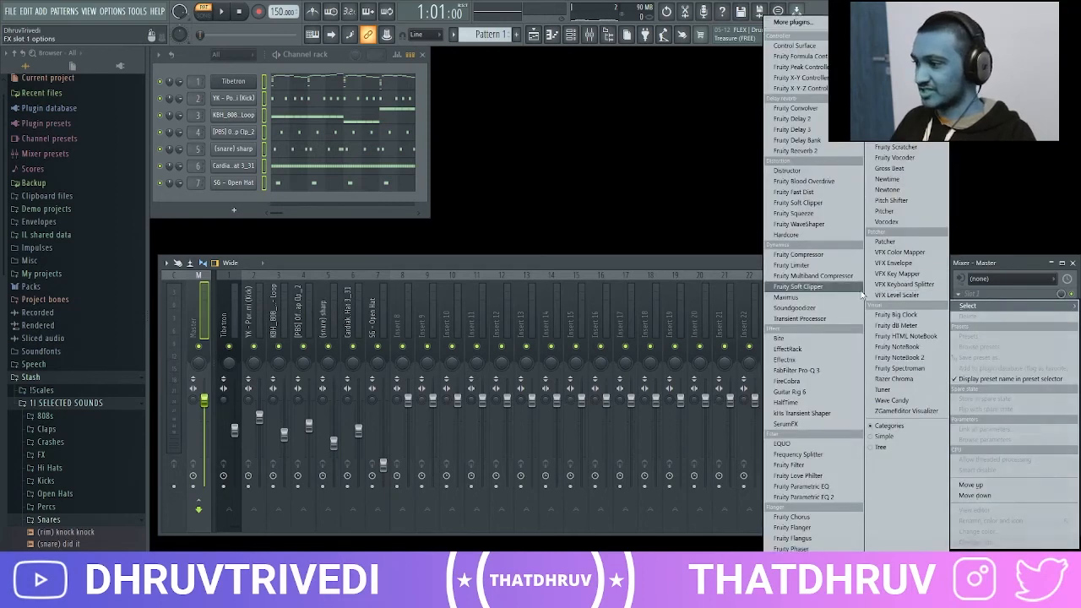
click(810, 275)
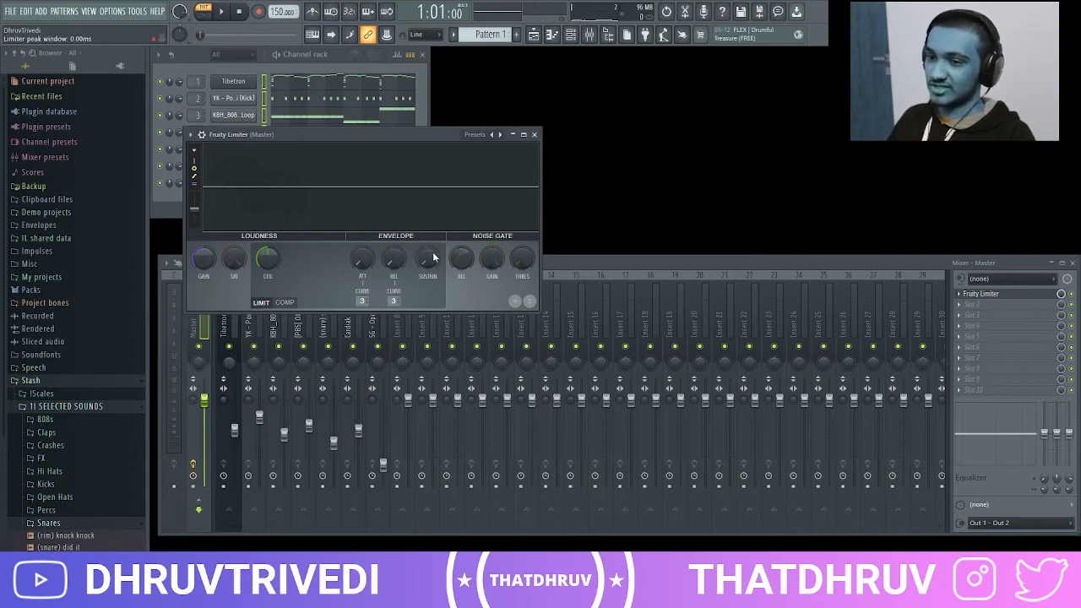
drag(314, 136, 364, 132)
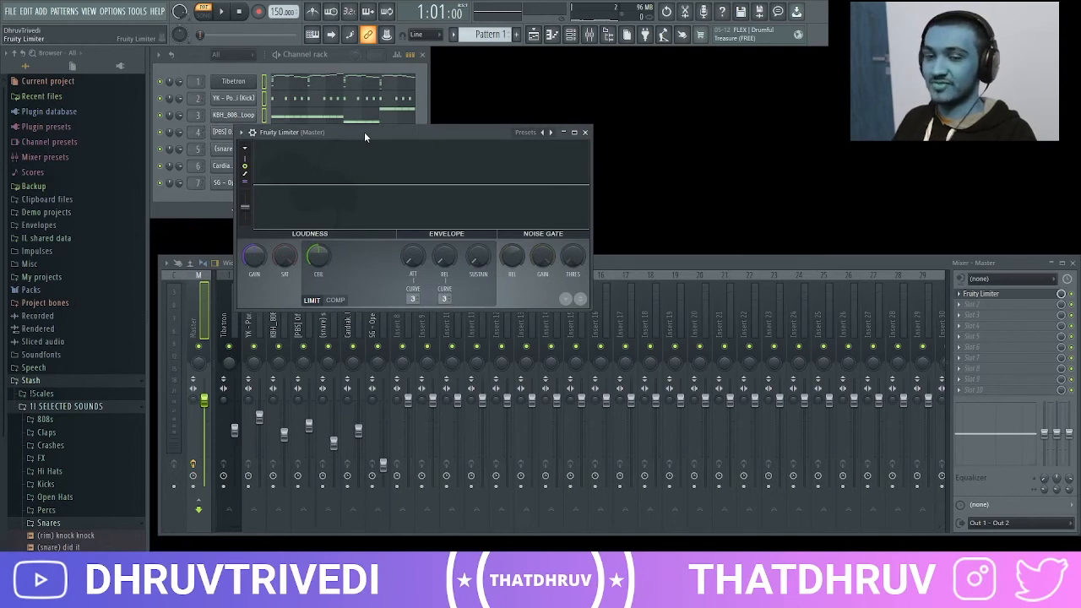
key(space)
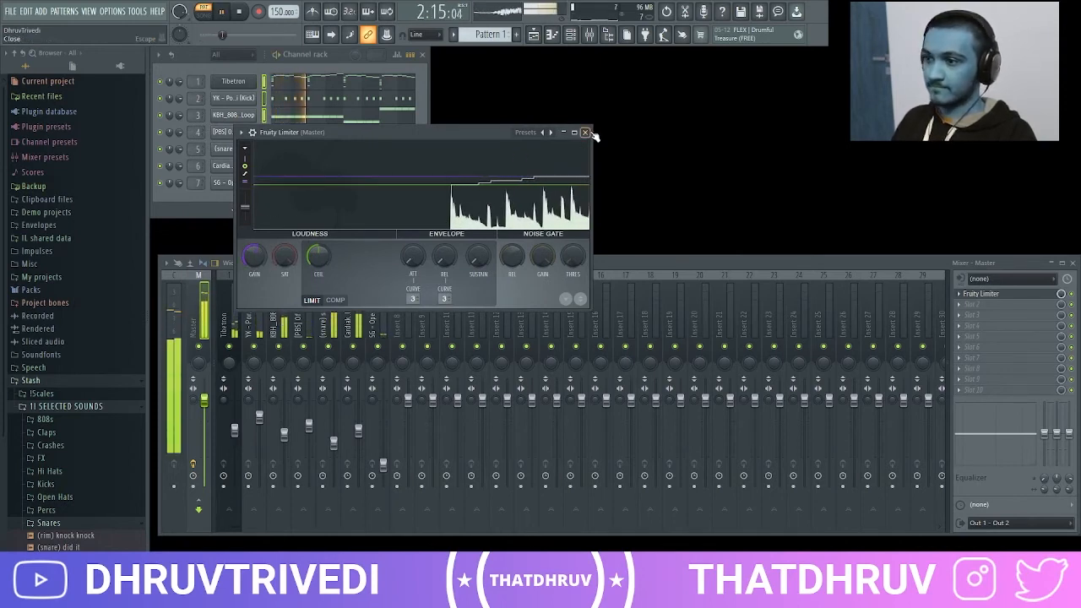
click(585, 133)
Step: Add Fruity Multiband Compressor to the Master's second effect slot with the Mastering 2.4dB preset
click(971, 304)
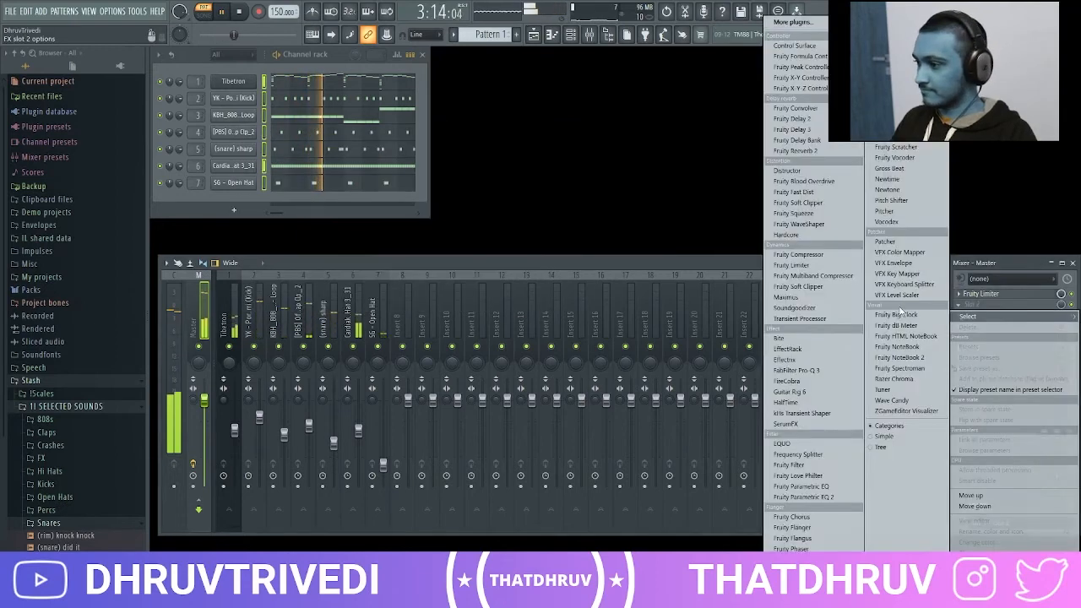
click(854, 281)
key(space)
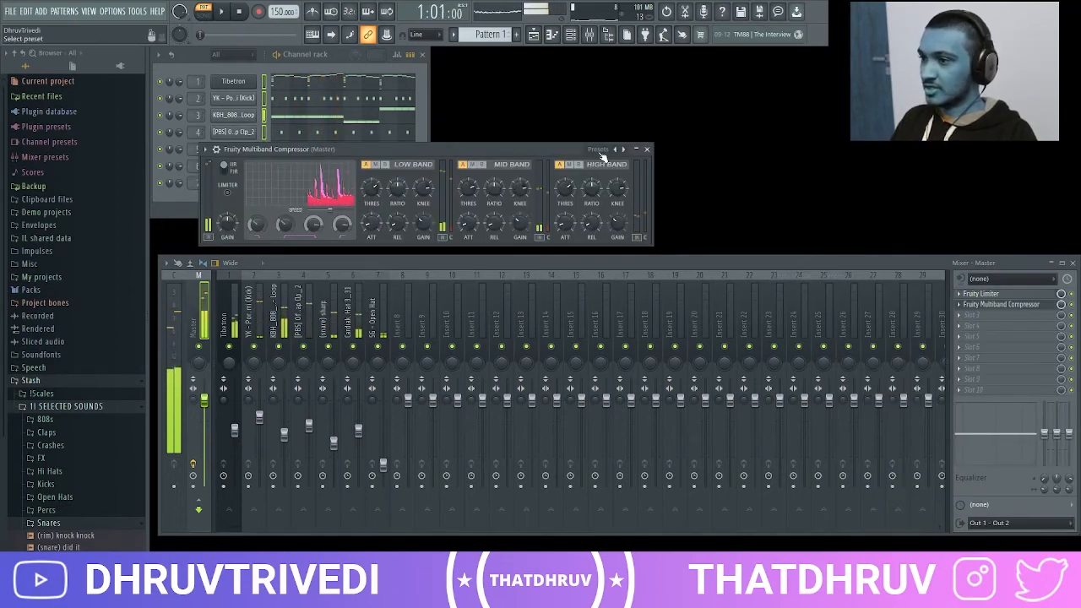
click(598, 151)
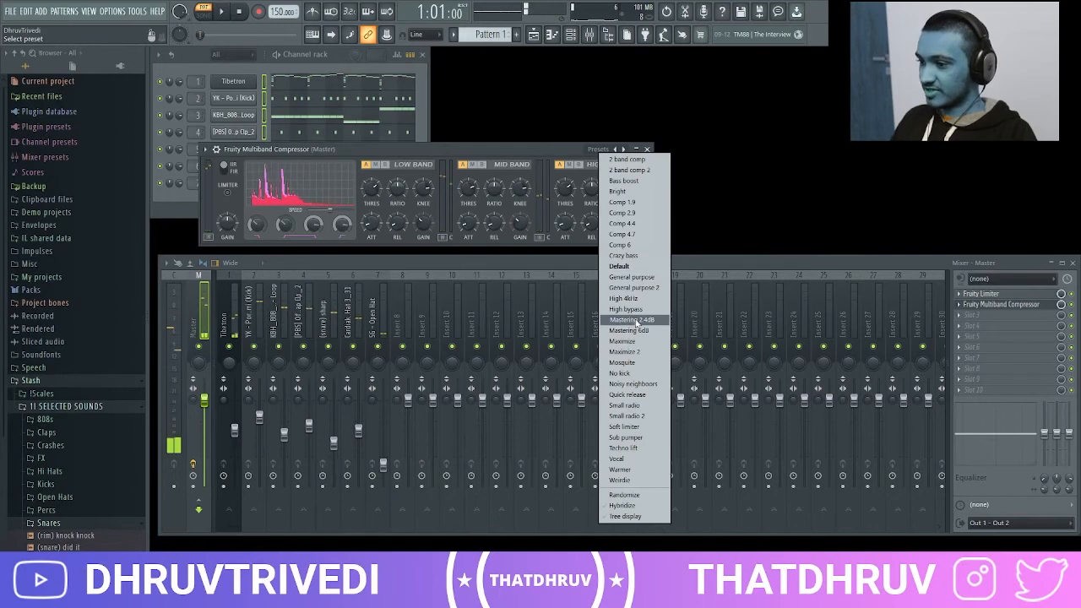
click(637, 320)
click(648, 149)
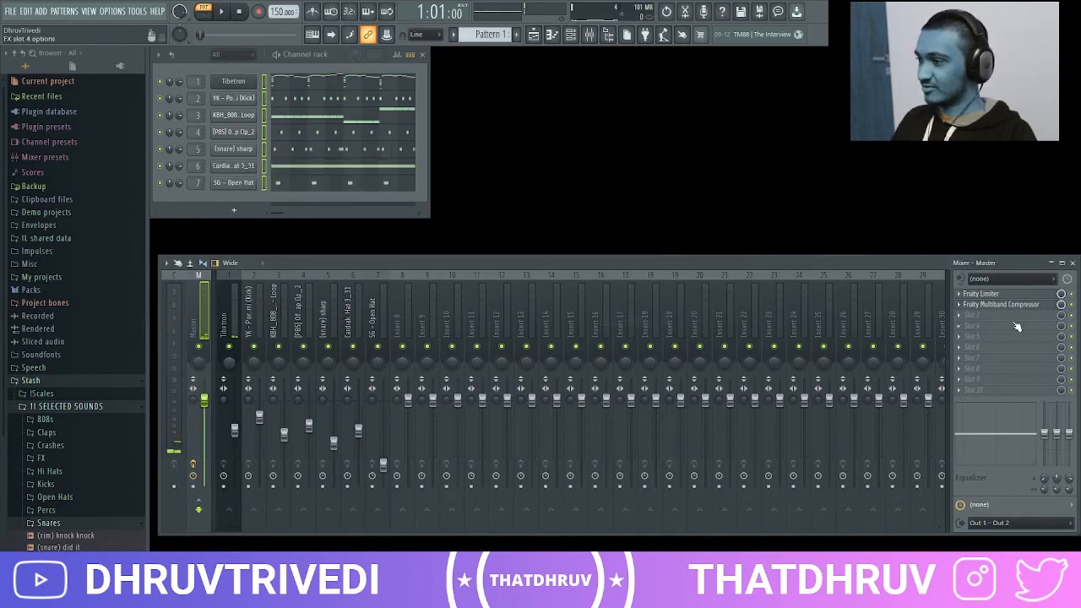
Step: Audition the beat with the mixer closed, and split Pattern 1 by channel
key(space)
key(F9)
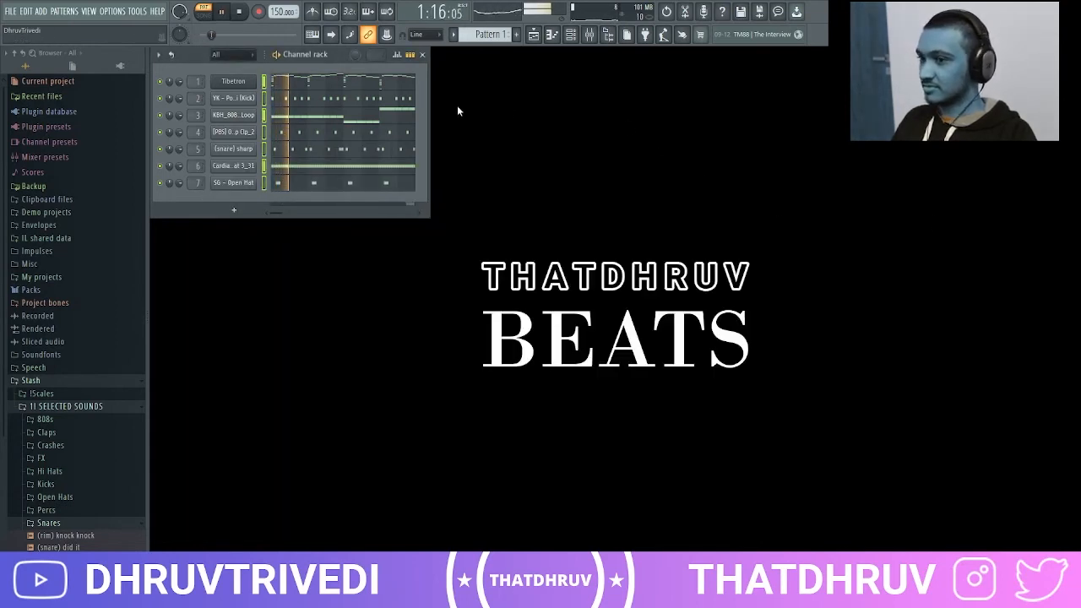
key(space)
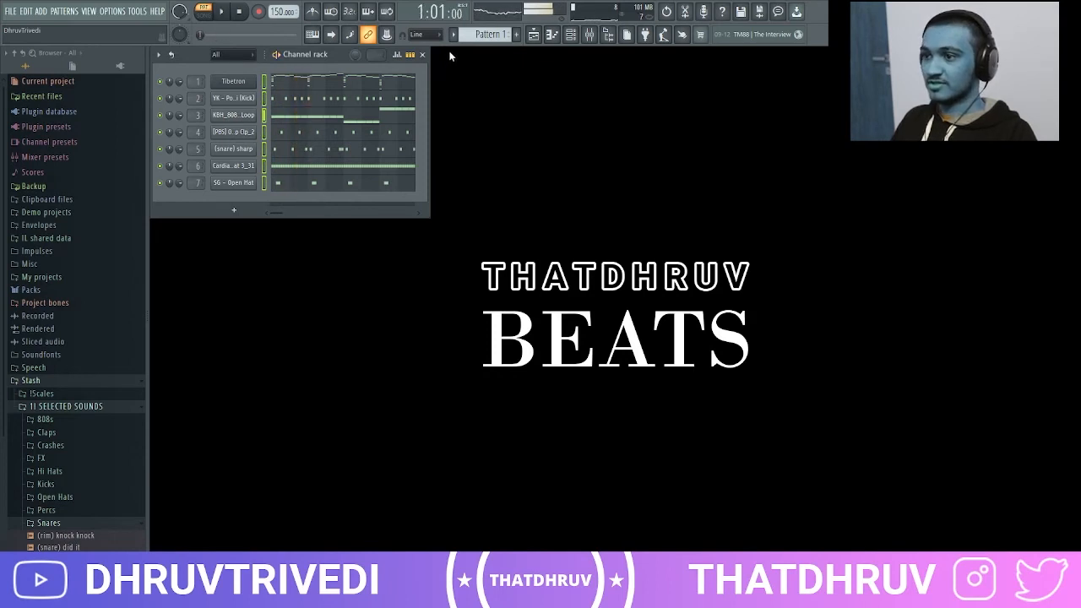
click(454, 35)
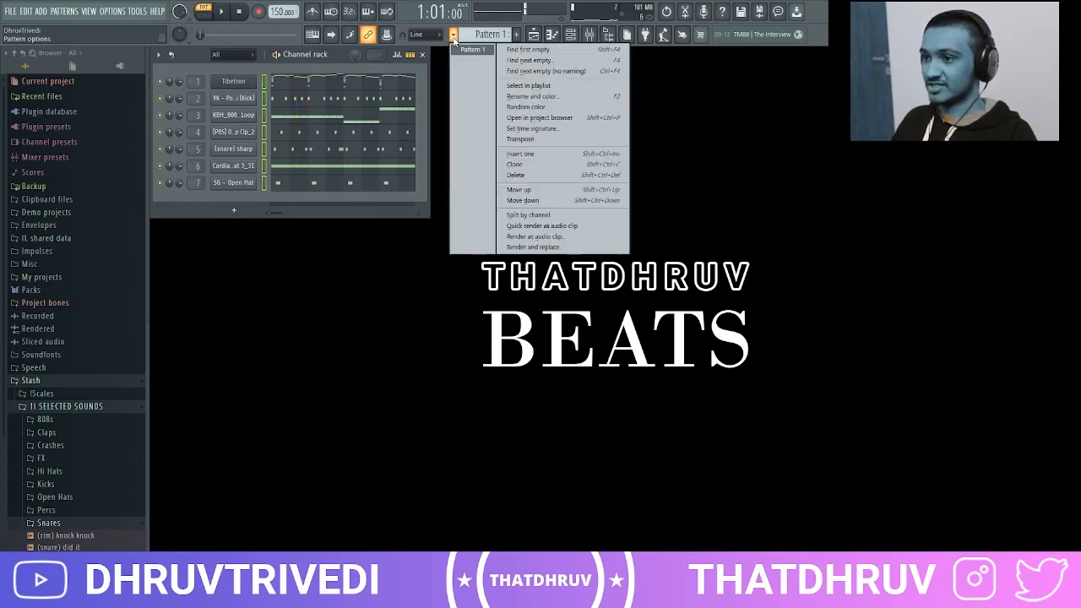
click(530, 217)
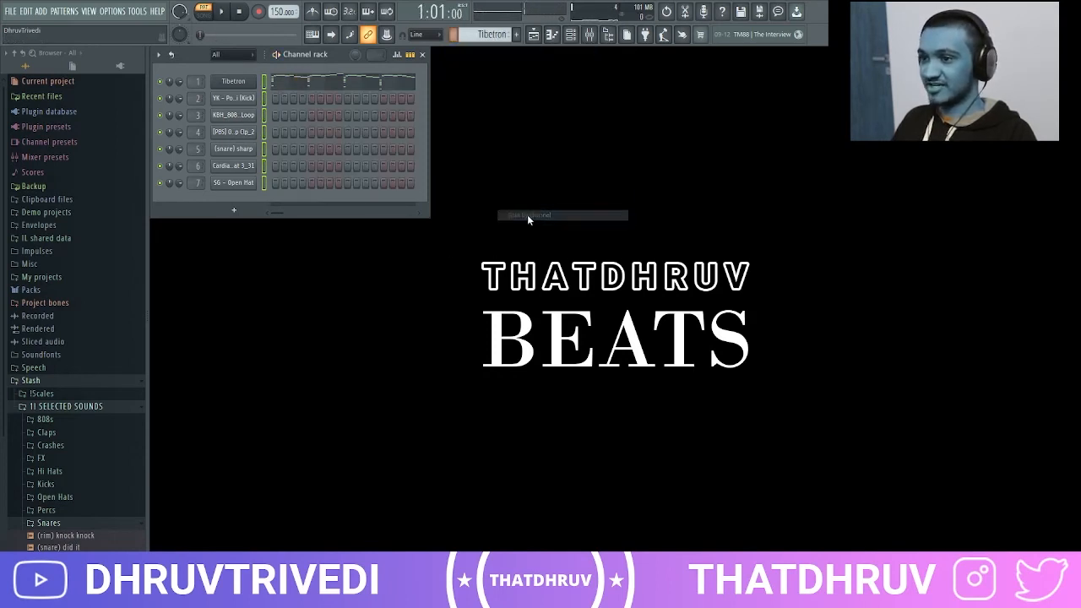
Step: Place all seven patterns on playlist tracks 1–7 from bar 1 and extend the open hat clip to eight bars
click(533, 36)
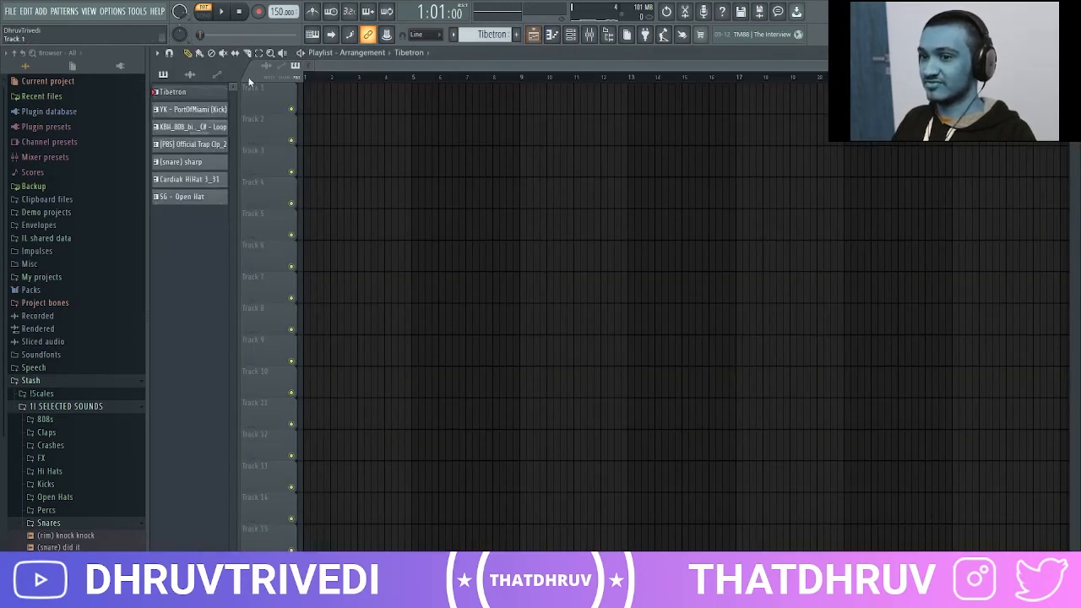
click(218, 198)
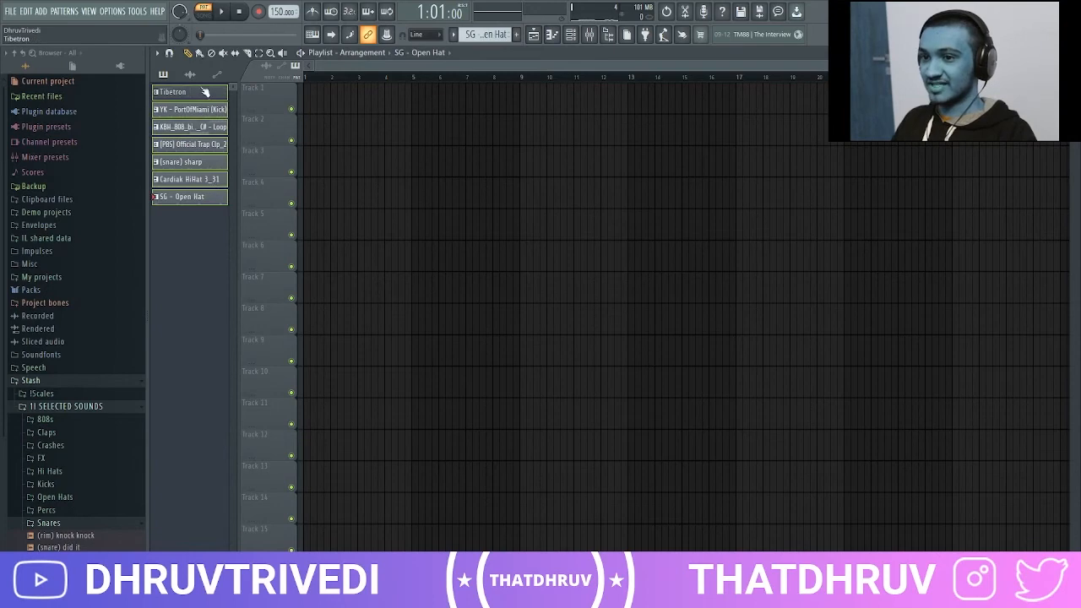
drag(204, 91, 306, 99)
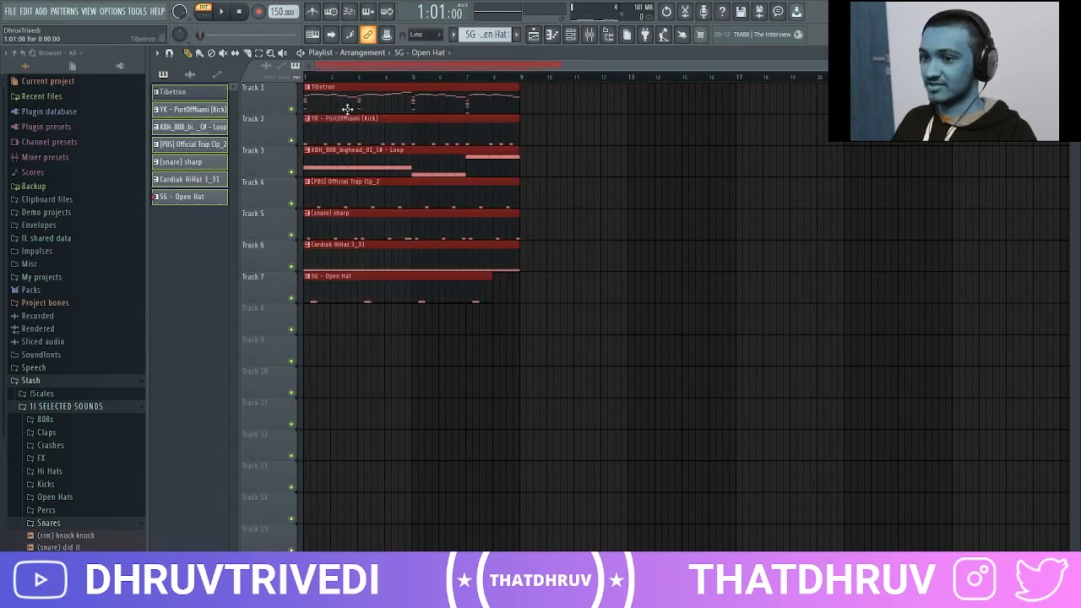
click(498, 288)
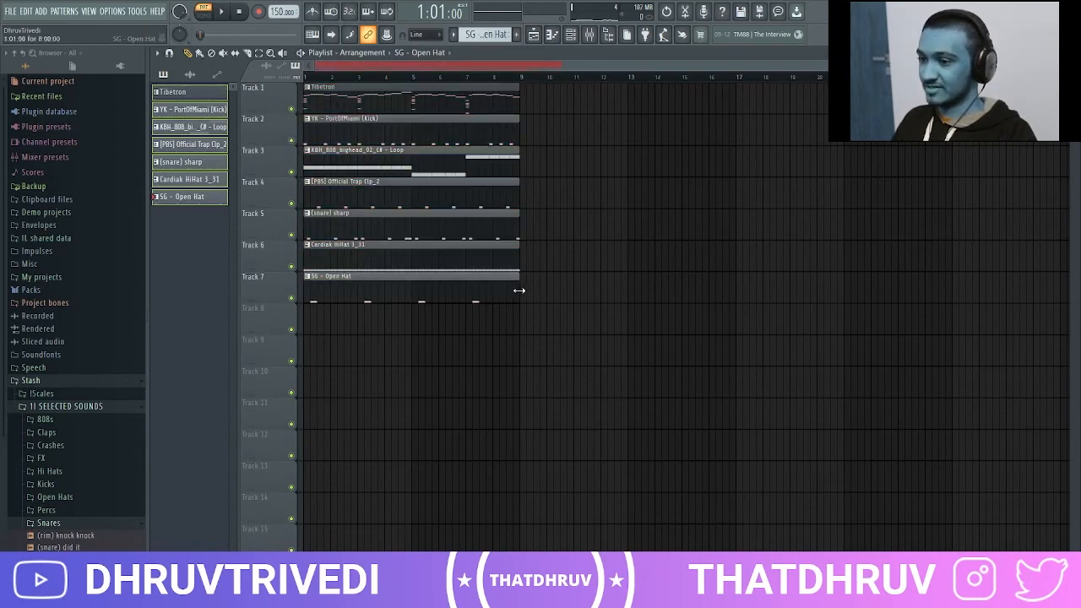
Step: Duplicate all the playlist clips end to end until the eight-bar section repeats six times
key(ctrl+a)
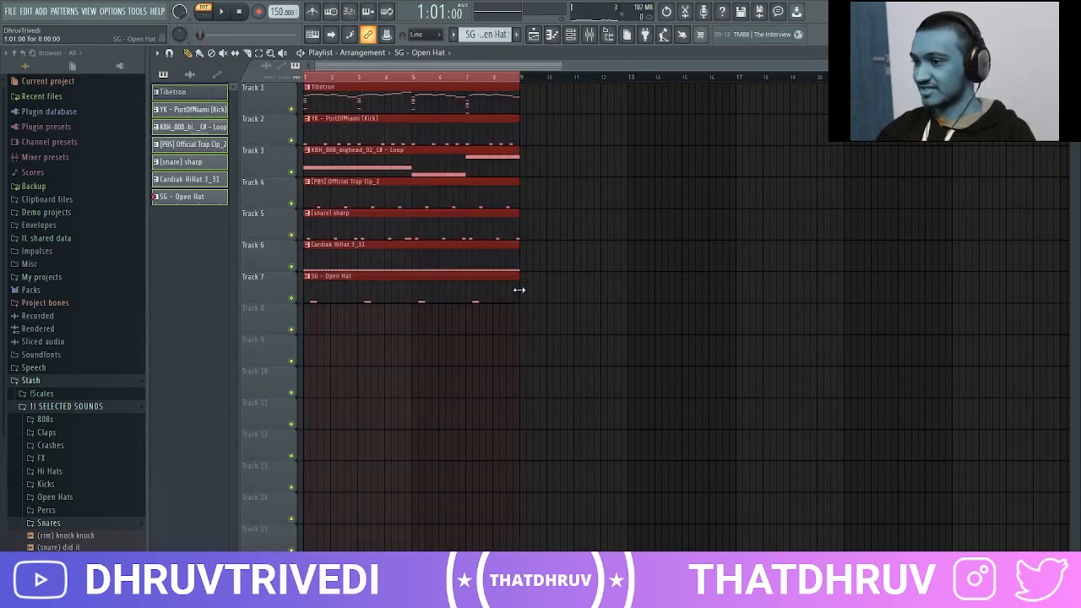
key(ctrl+b)
key(ctrl+b)
key(ctrl+b)
key(ctrl+b)
key(ctrl+b)
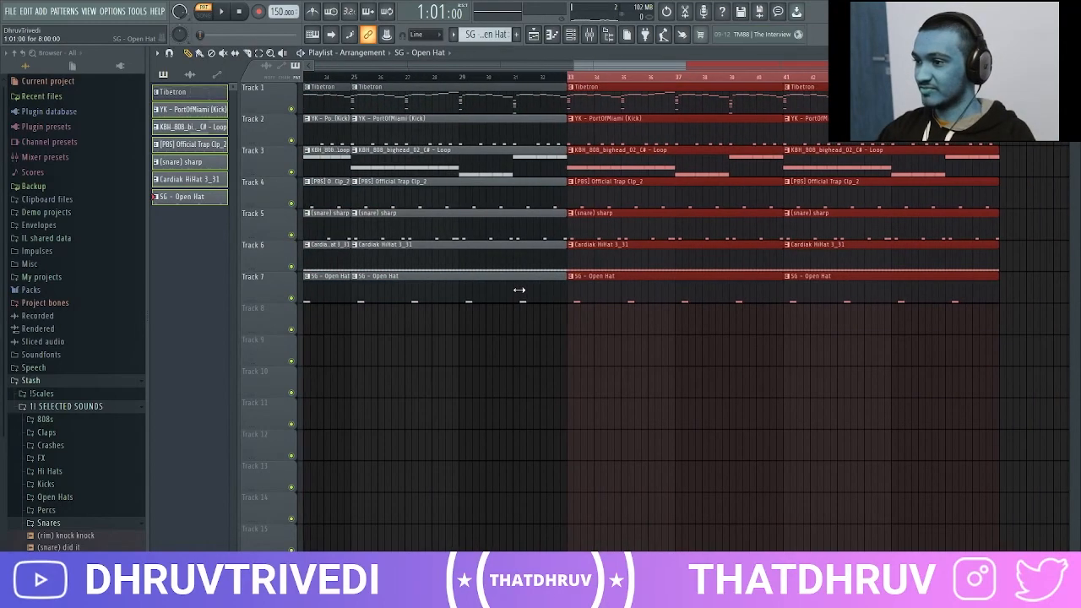
scroll(593, 82, down, 3)
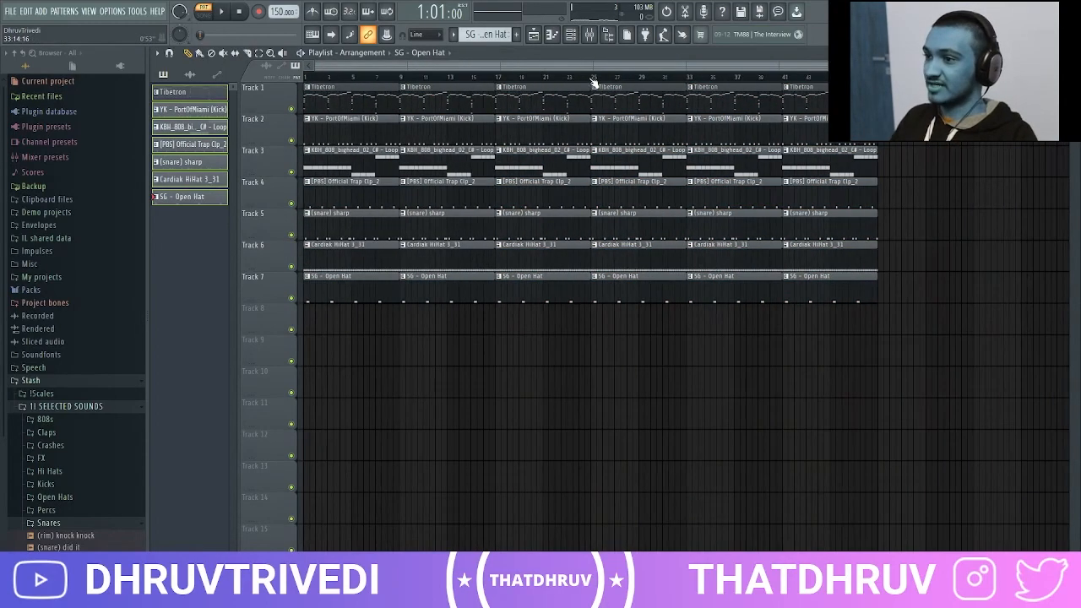
Step: Remove every clip except Tibetron from the first eight bars and switch playback to song mode
drag(374, 142, 374, 305)
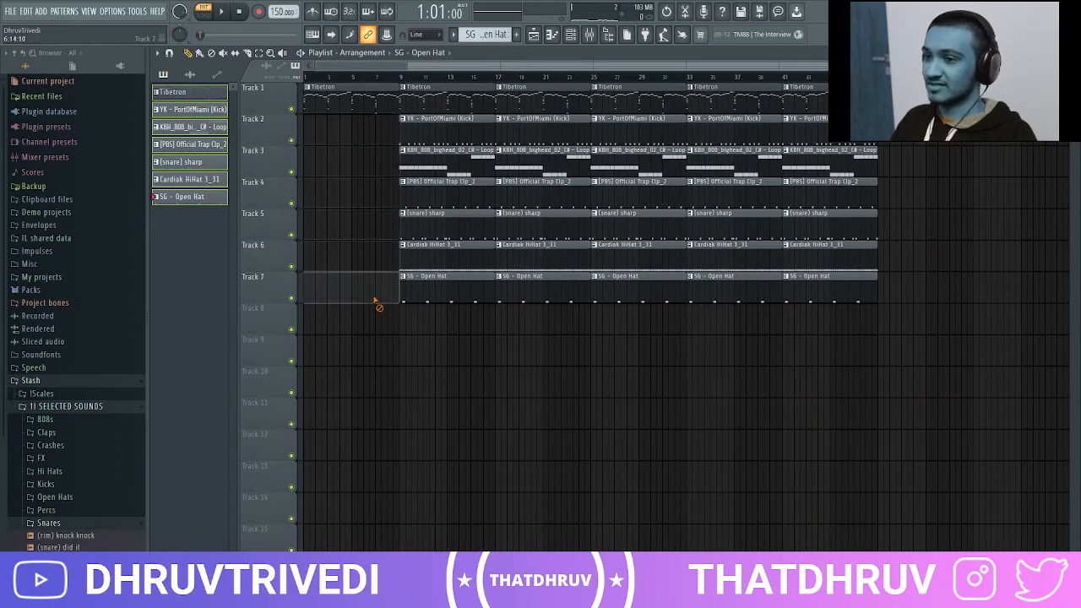
key(space)
key(space)
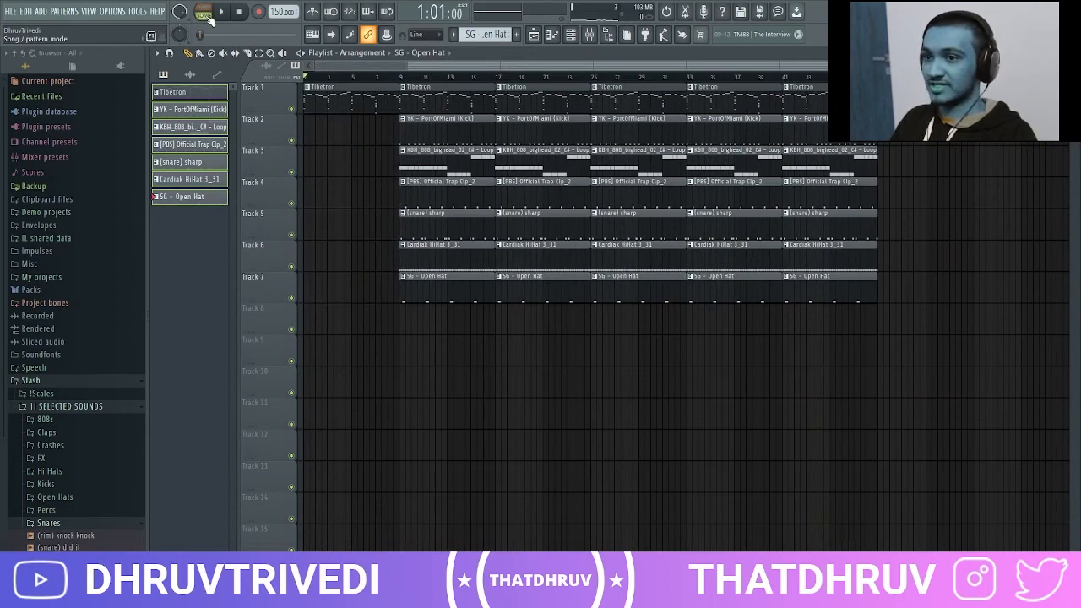
click(206, 14)
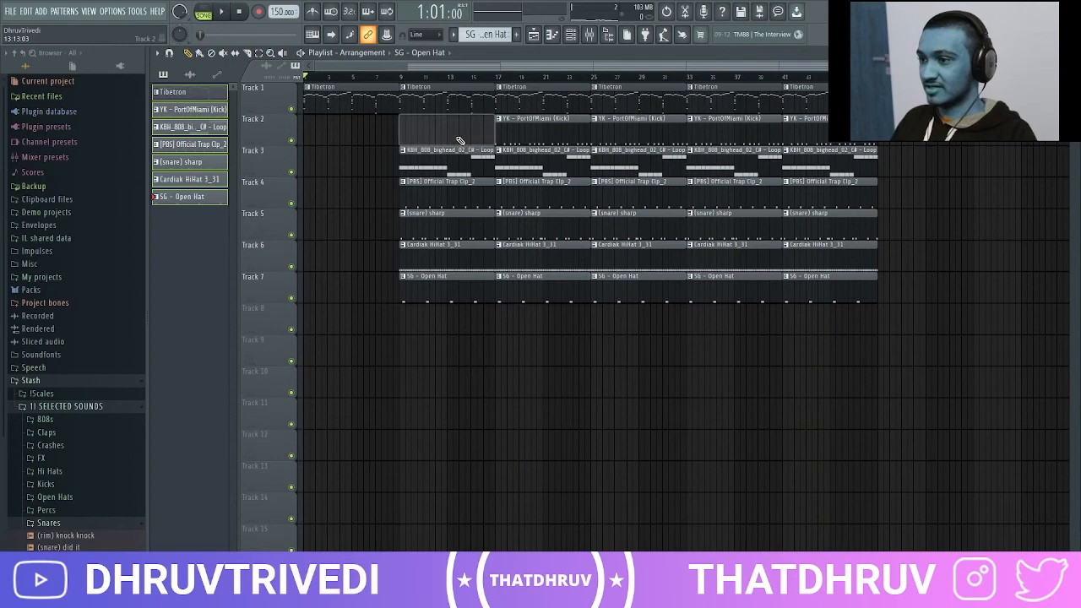
Step: Remove the kick clips at bars 9 and 25, the snare and open hat at bar 25, and everything except Tibetron from bar 41
right_click(639, 137)
right_click(857, 137)
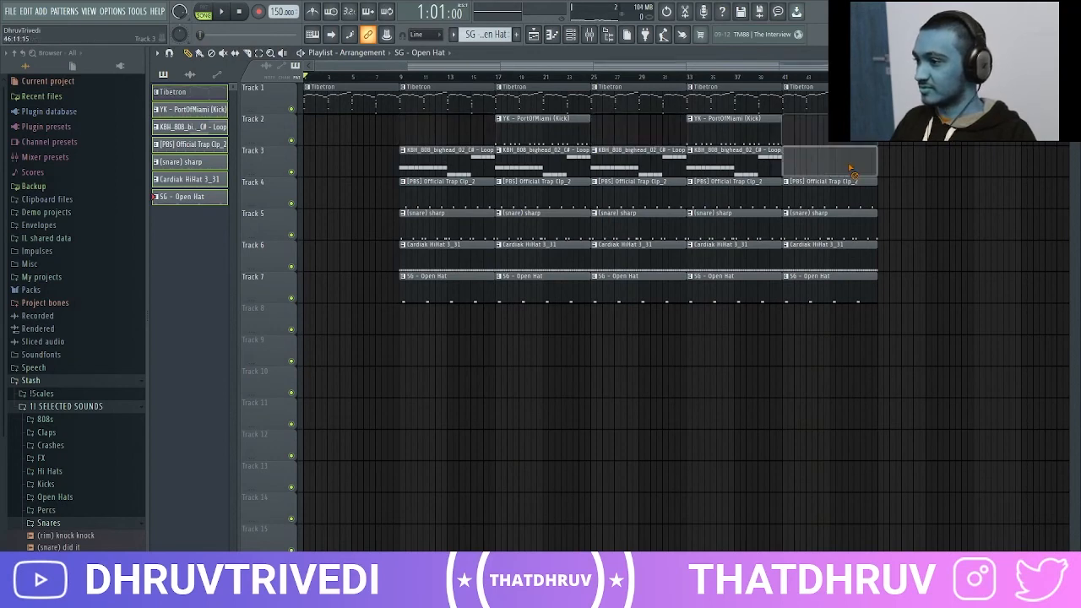
right_click(650, 230)
right_click(664, 294)
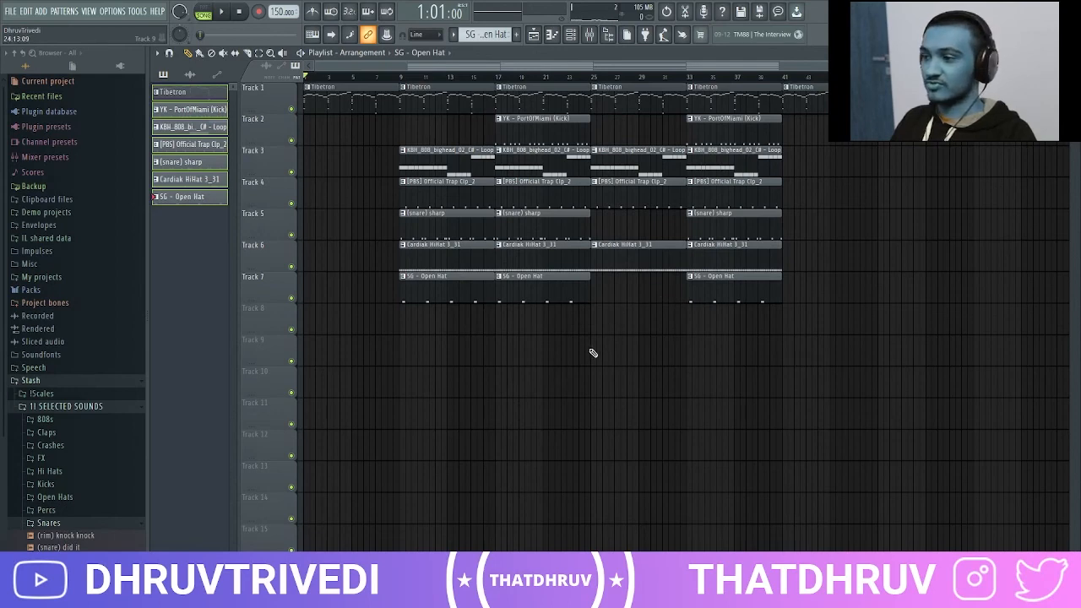
drag(593, 353, 757, 84)
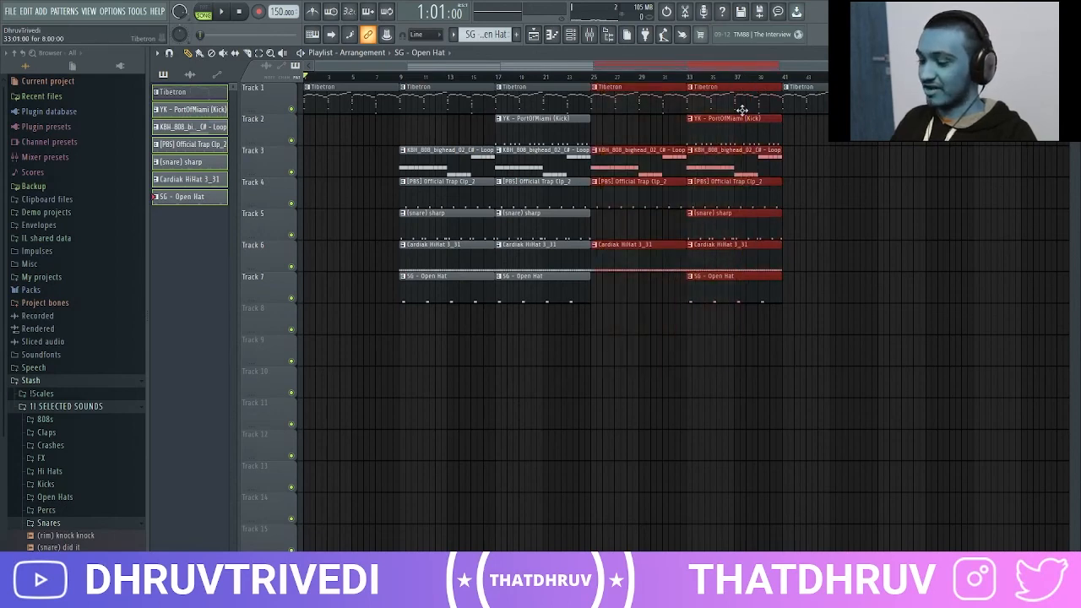
key(F9)
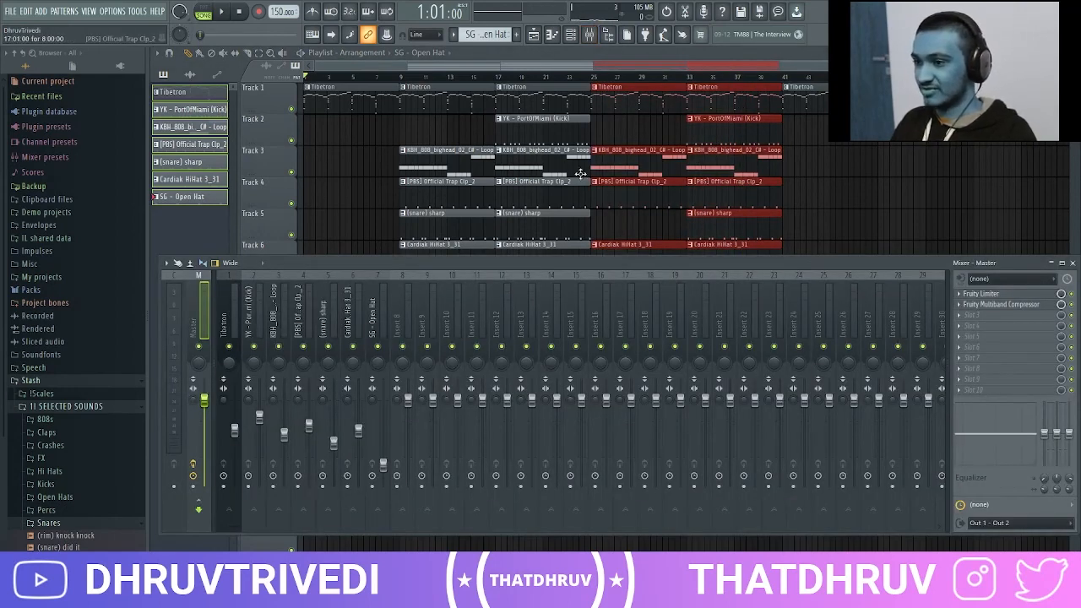
key(F9)
key(ctrl+d)
Step: Add Gross Beat to the Tibetron mixer track's first effect slot with the Momentary preset and the 1/2 Speed time slot
key(F9)
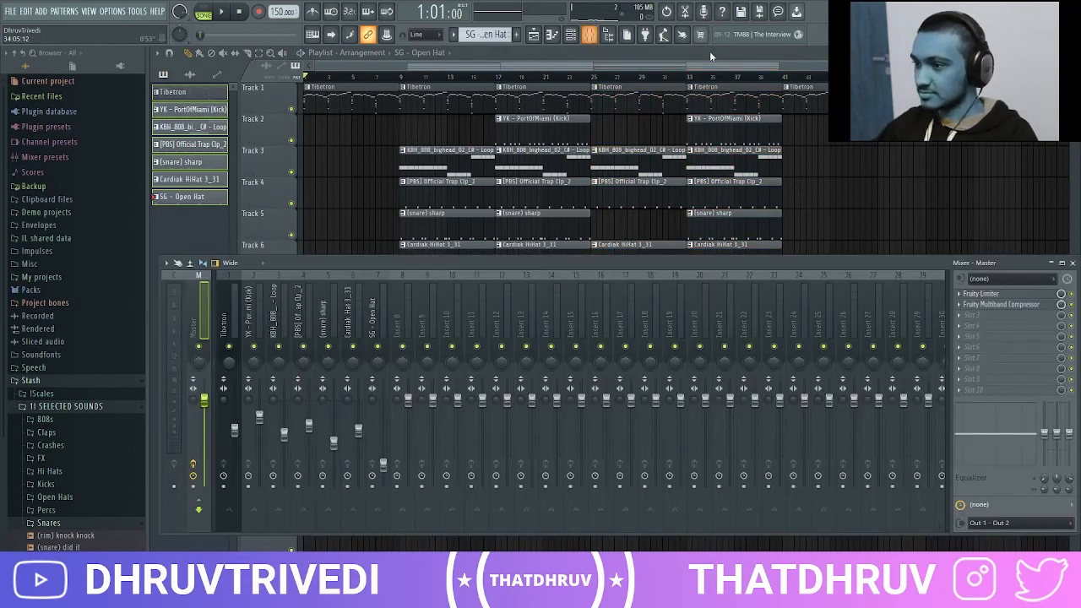
click(225, 316)
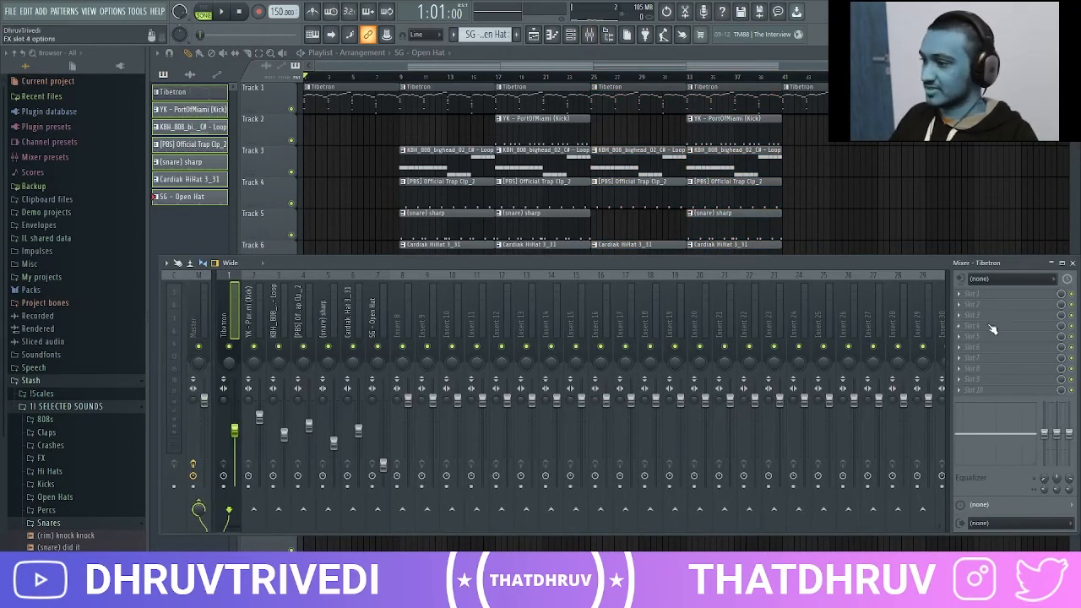
click(982, 296)
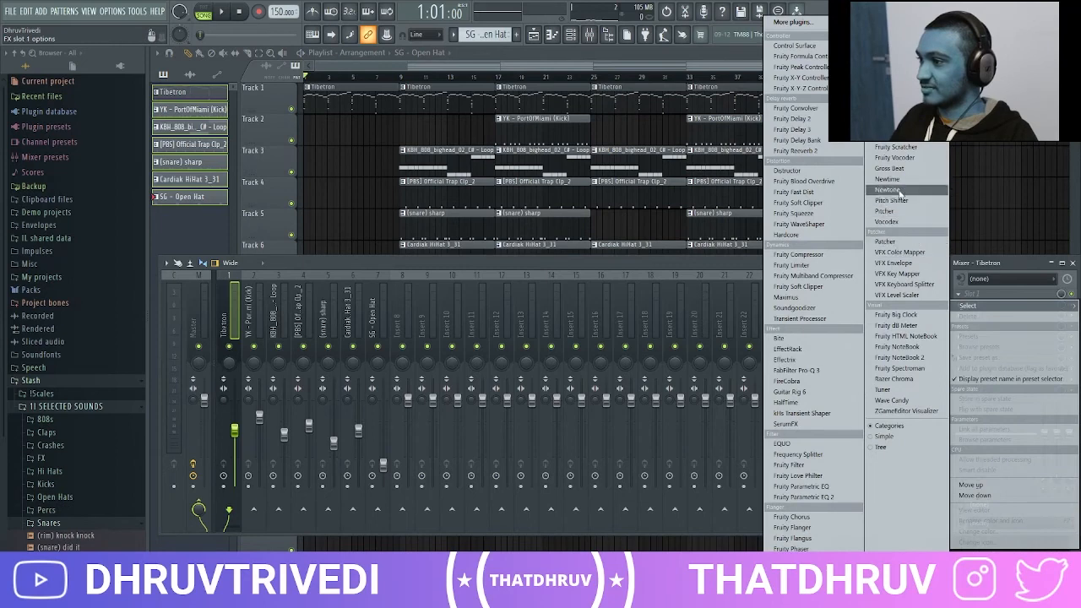
click(899, 169)
click(640, 164)
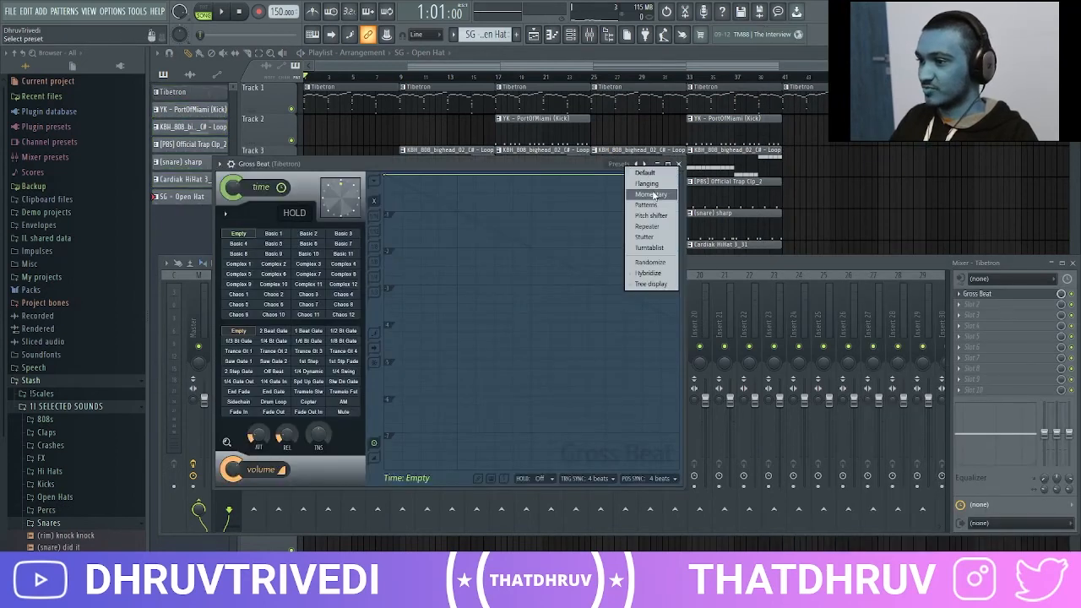
click(652, 196)
click(308, 304)
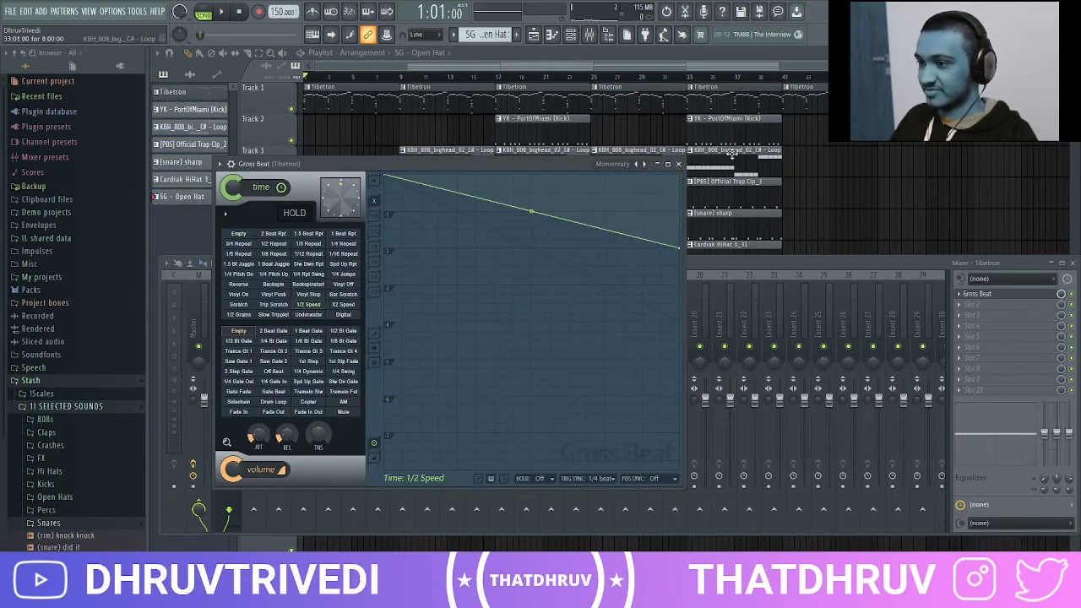
click(678, 166)
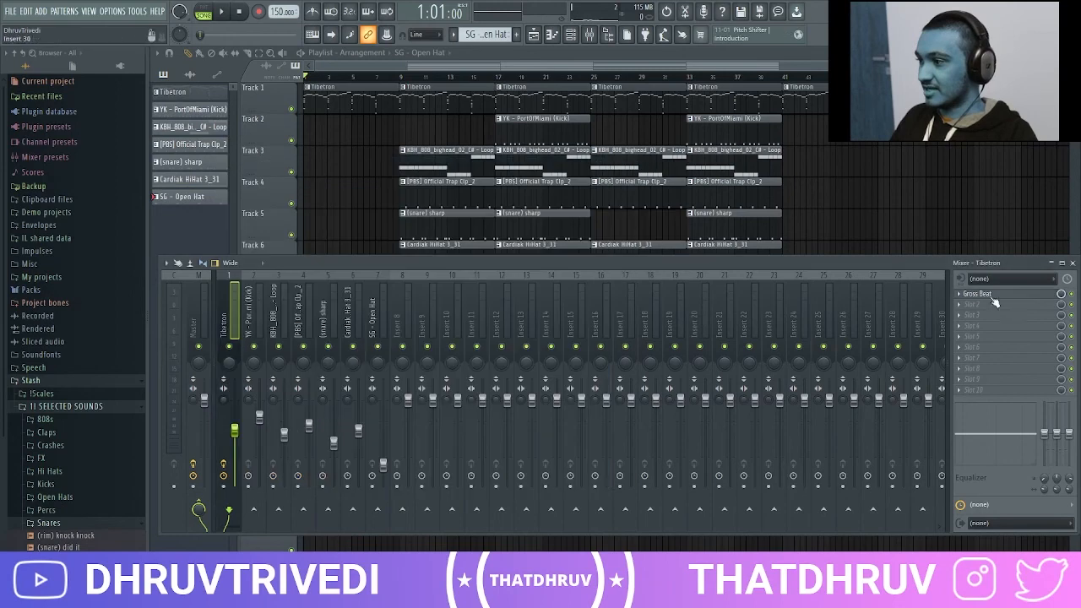
Step: Create an automation clip for the Gross Beat mix level and close the mixer
right_click(1061, 295)
click(1026, 382)
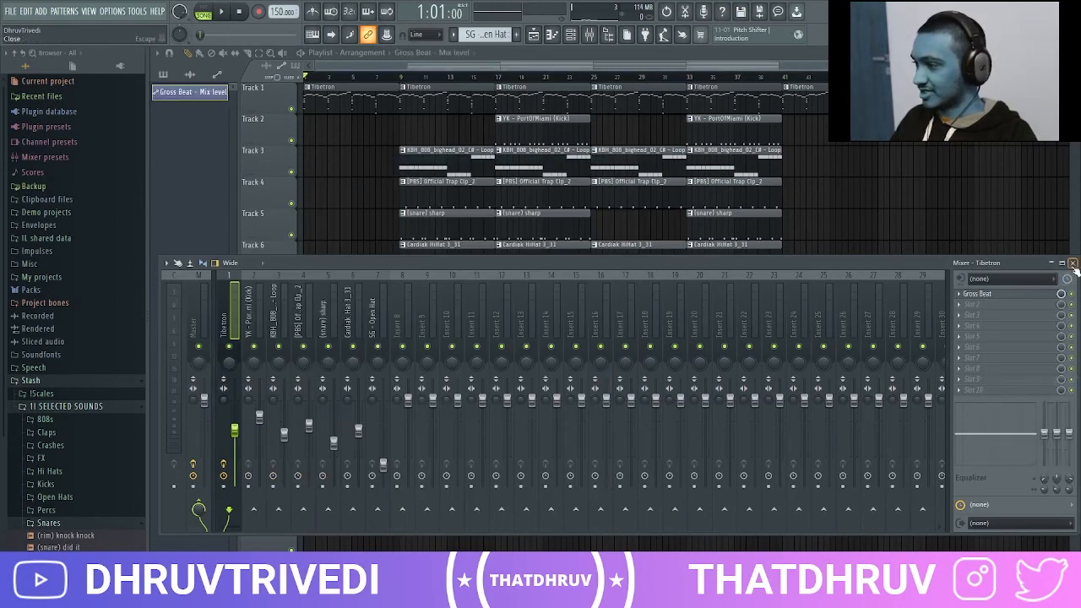
click(1072, 263)
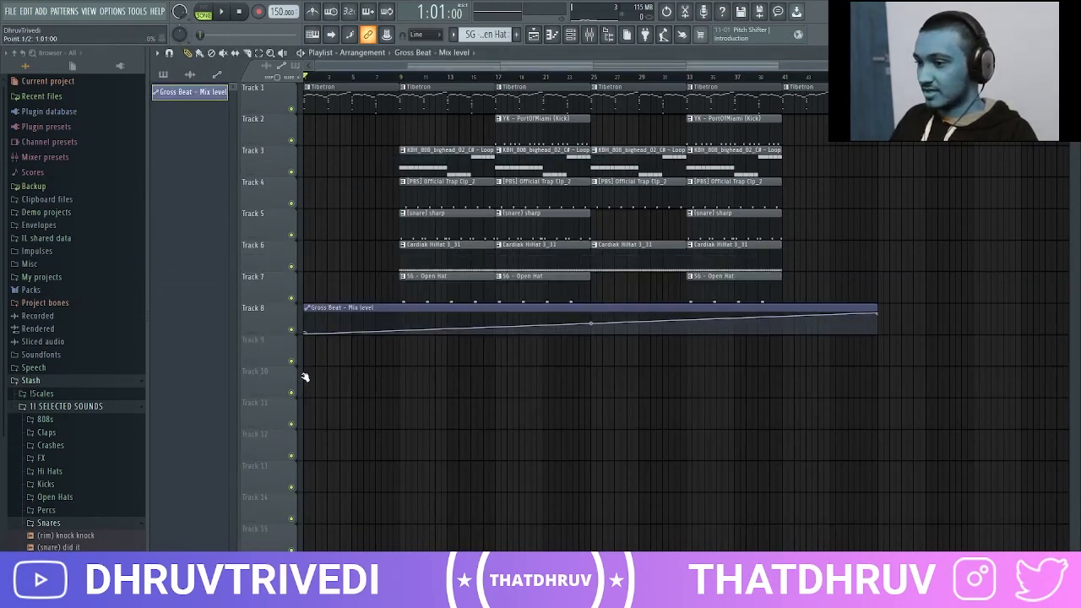
Step: Shape the Gross Beat mix automation to 0% until bar 25, 100% from bar 25 to bar 41, and 0% through the end
right_click(592, 332)
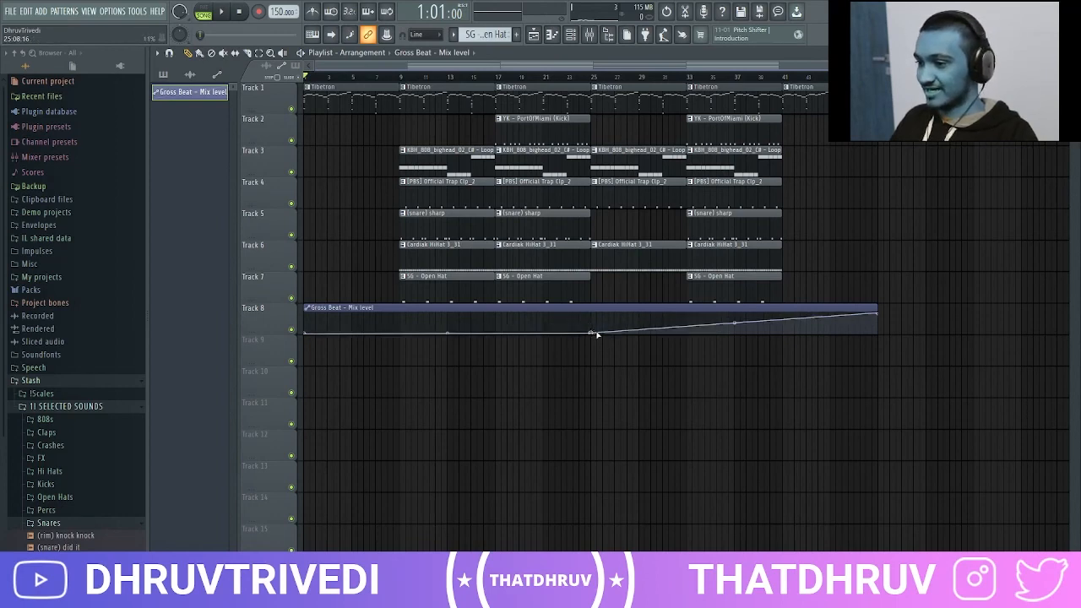
right_click(600, 330)
drag(601, 330, 591, 303)
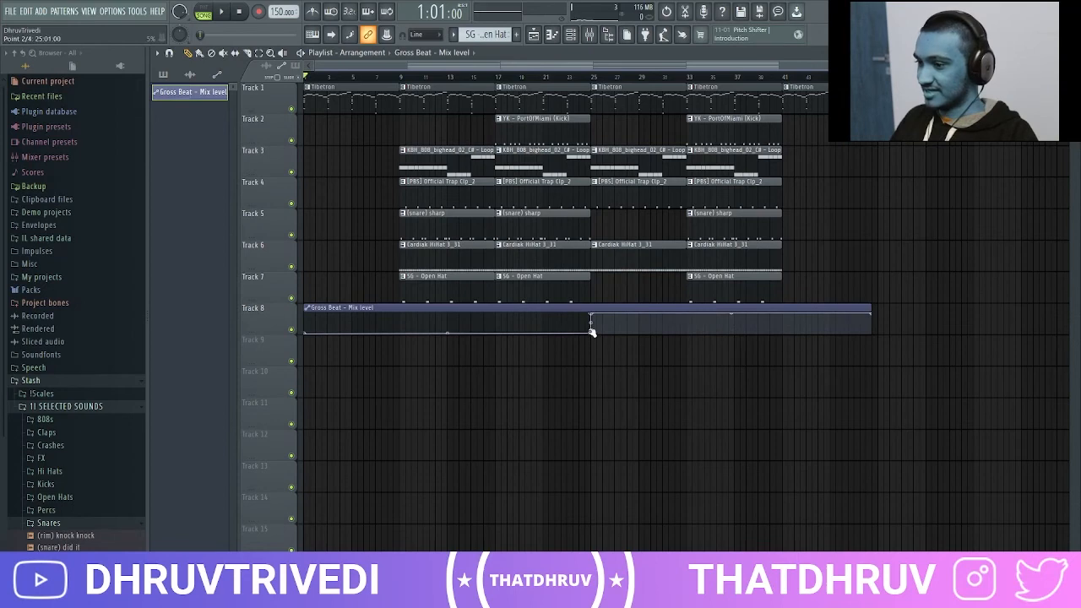
right_click(783, 319)
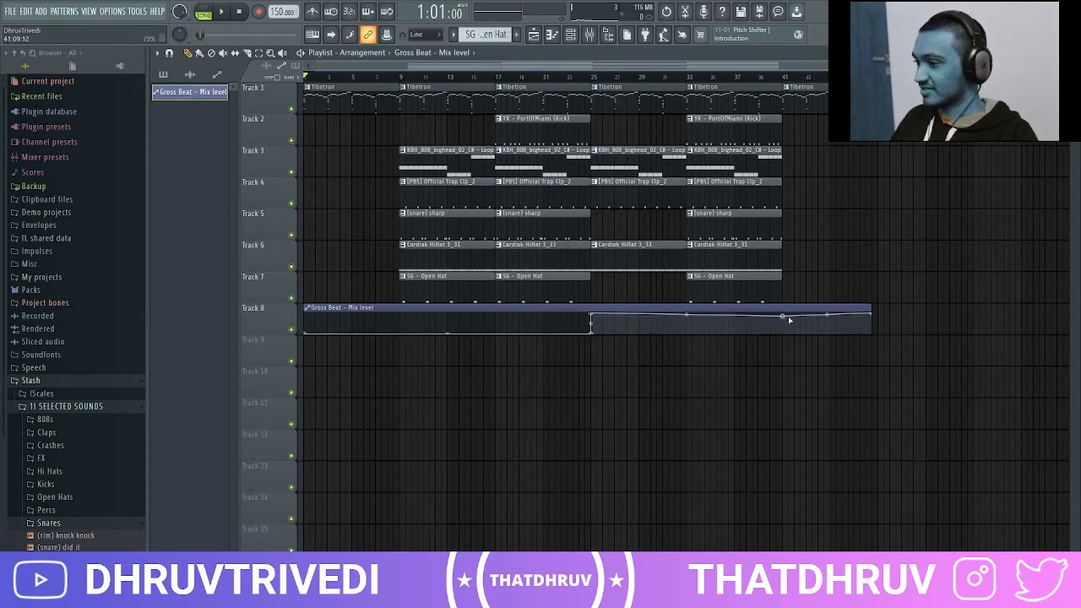
right_click(784, 318)
drag(784, 319, 785, 357)
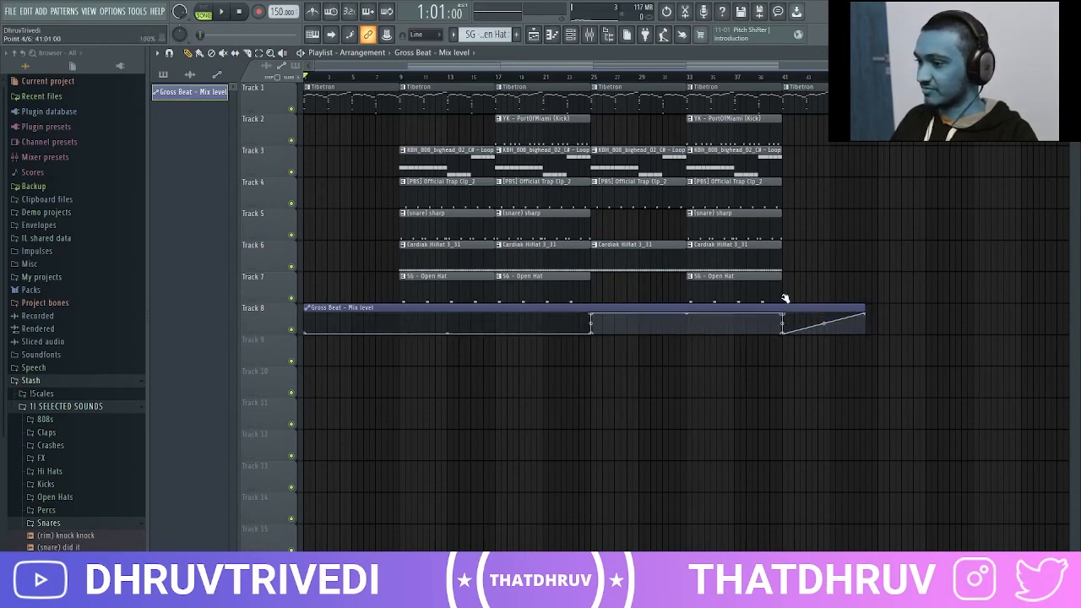
drag(862, 314, 875, 347)
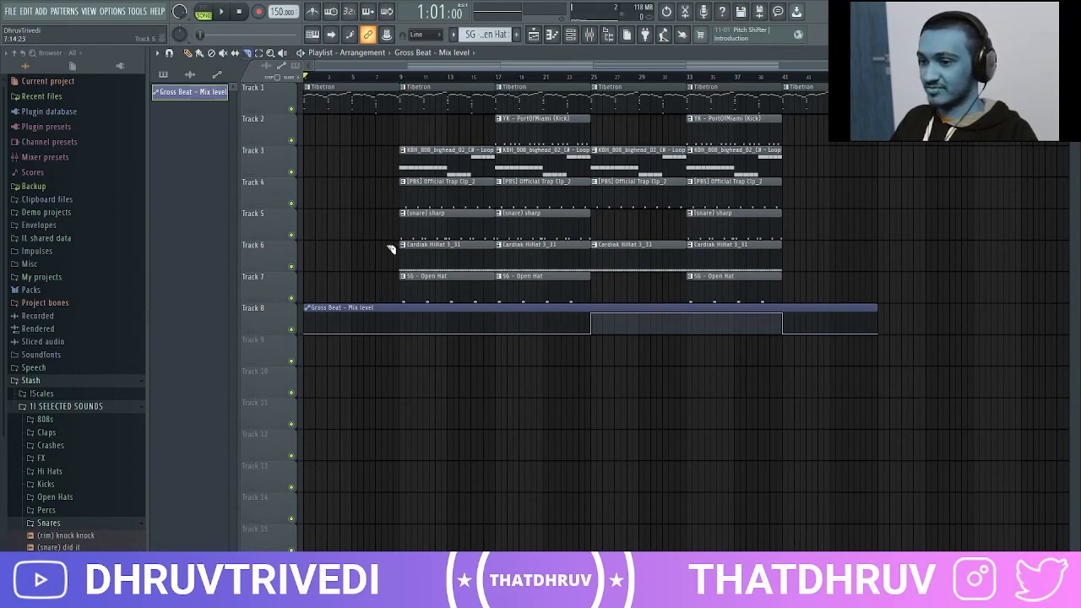
Step: Slice the Gross Beat automation at bar 9 and duplicate all clips from bar 9 onward so the copy starts at bar 49
click(407, 320)
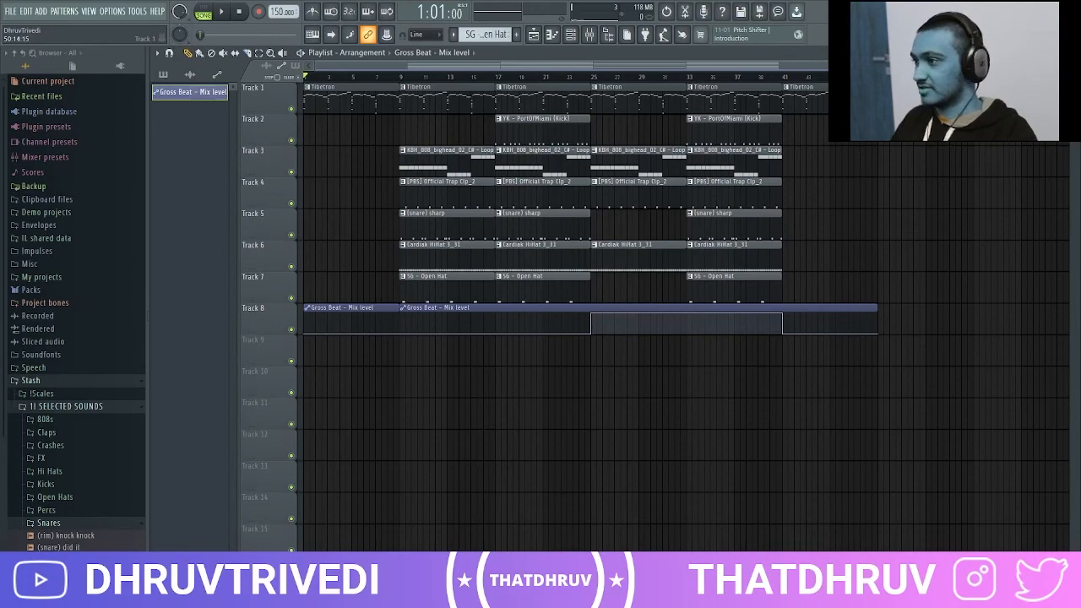
drag(898, 80, 435, 364)
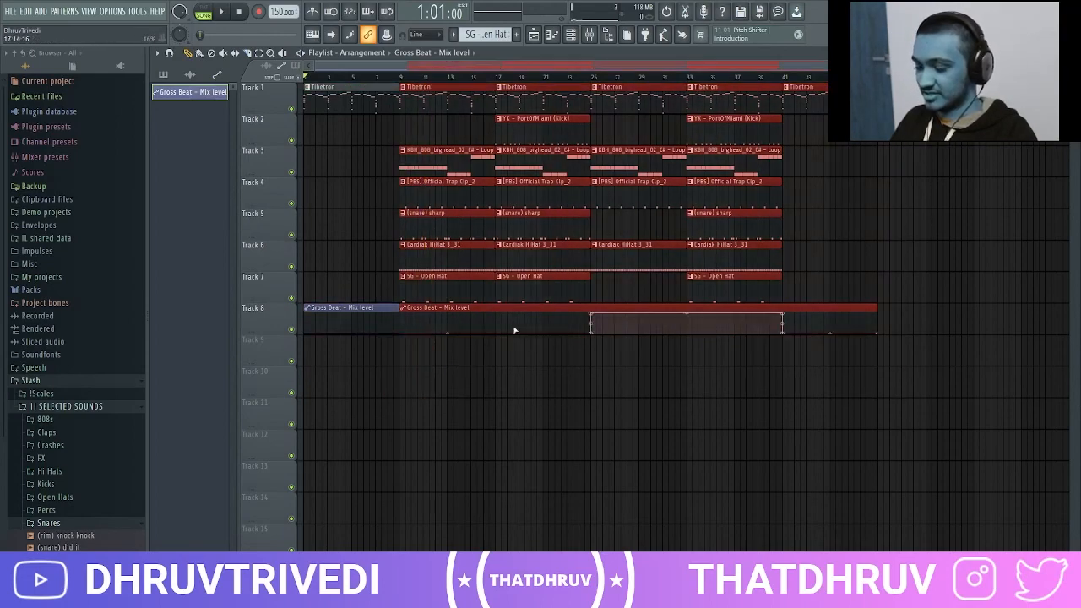
scroll(514, 330, down, 2)
key(ctrl+b)
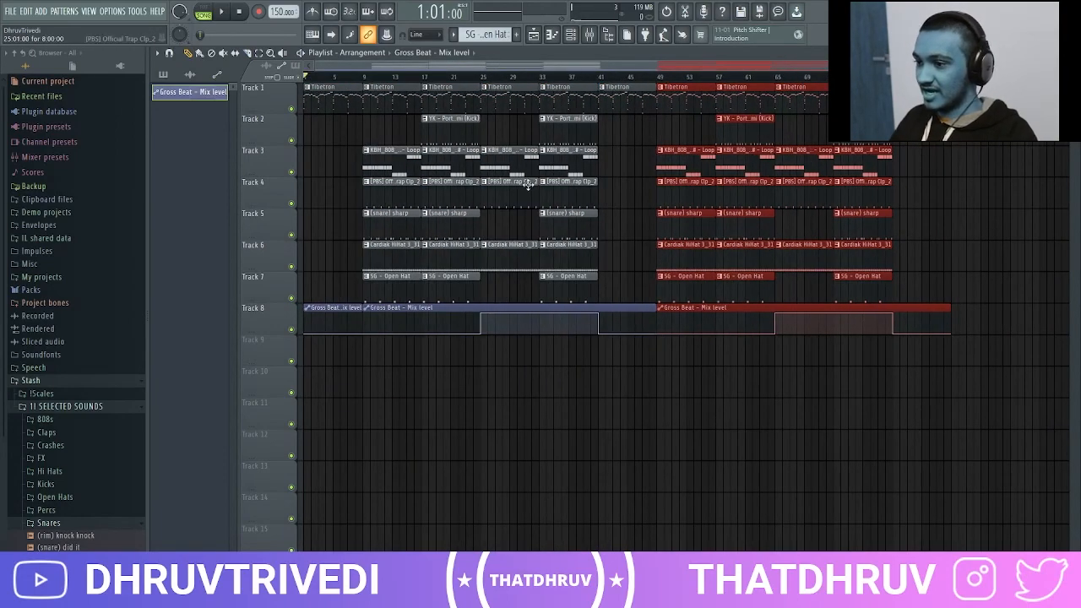
key(ctrl+d)
Step: Copy the Master fader's value and create an automation clip for the Master volume
key(F9)
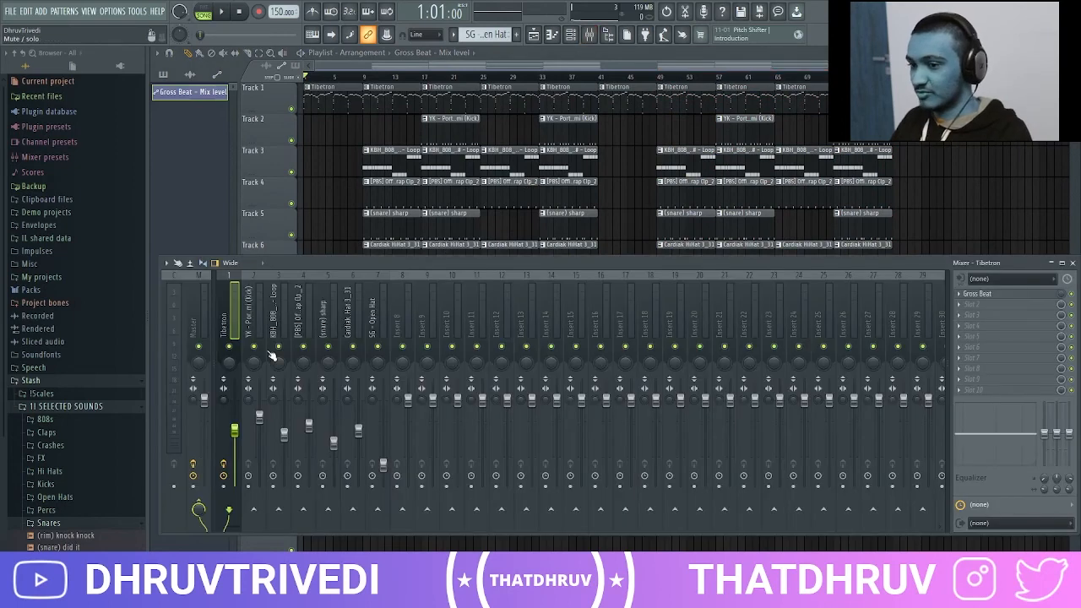
right_click(205, 400)
click(238, 536)
right_click(205, 399)
click(250, 476)
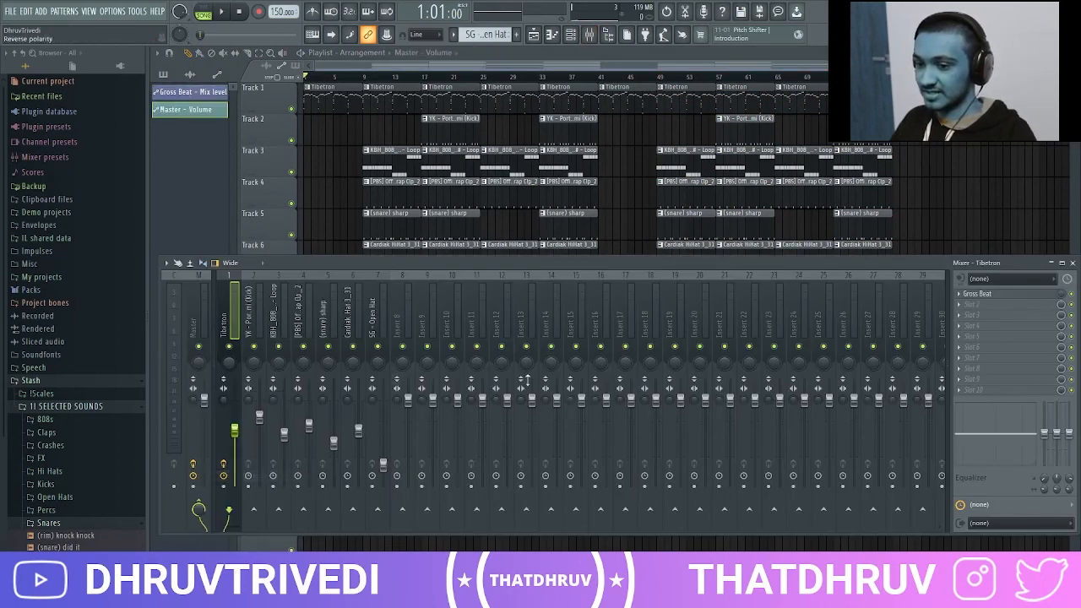
key(F9)
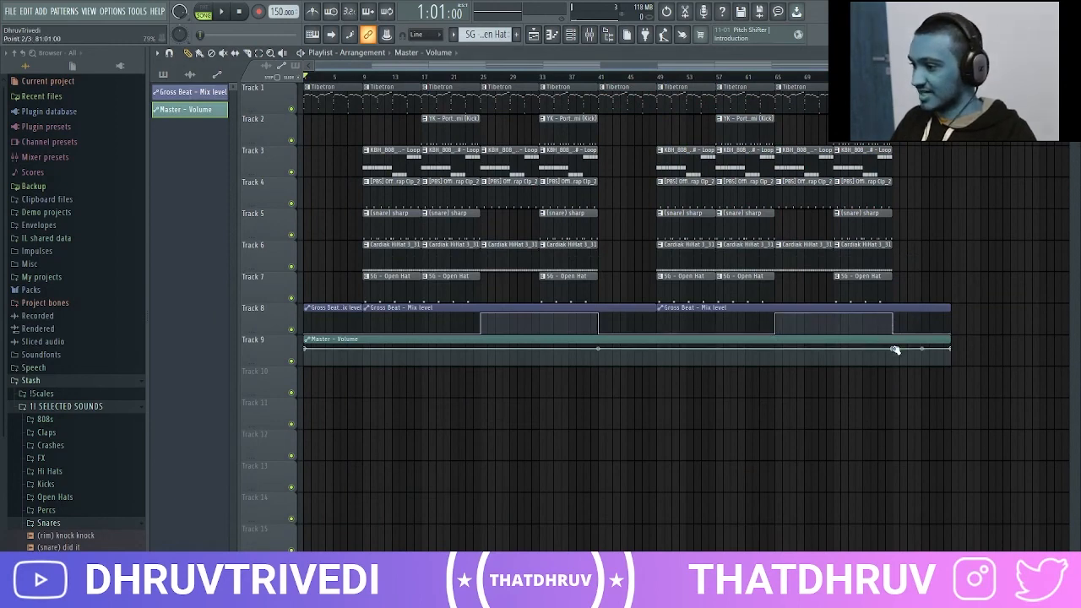
Step: Paste the 80% value into the Master volume automation's point at bar 81 and fade the curve to 0% at bar 89
right_click(894, 351)
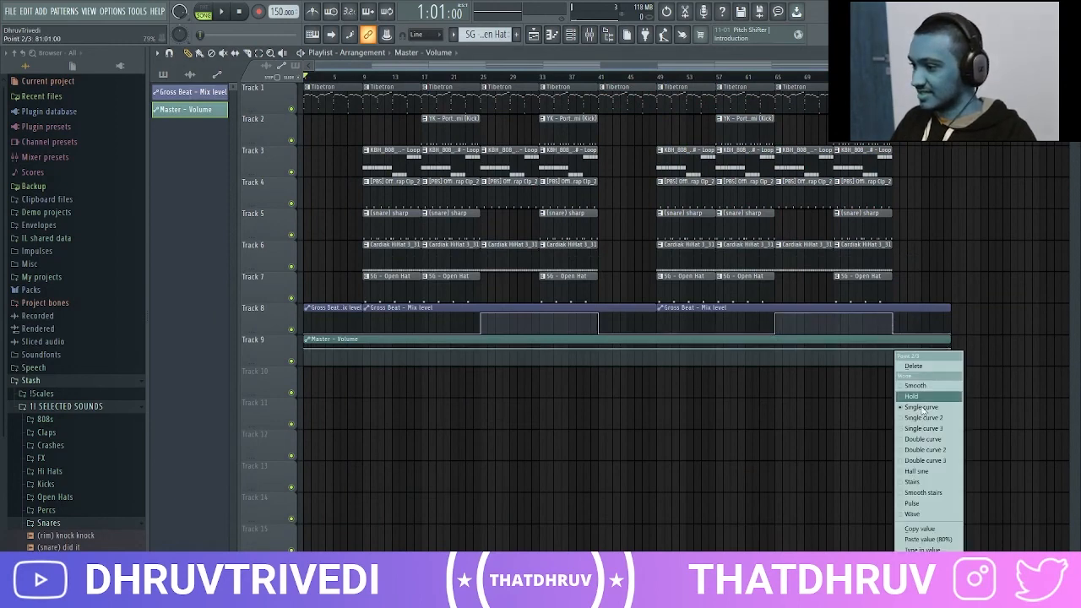
click(937, 543)
drag(951, 352, 954, 387)
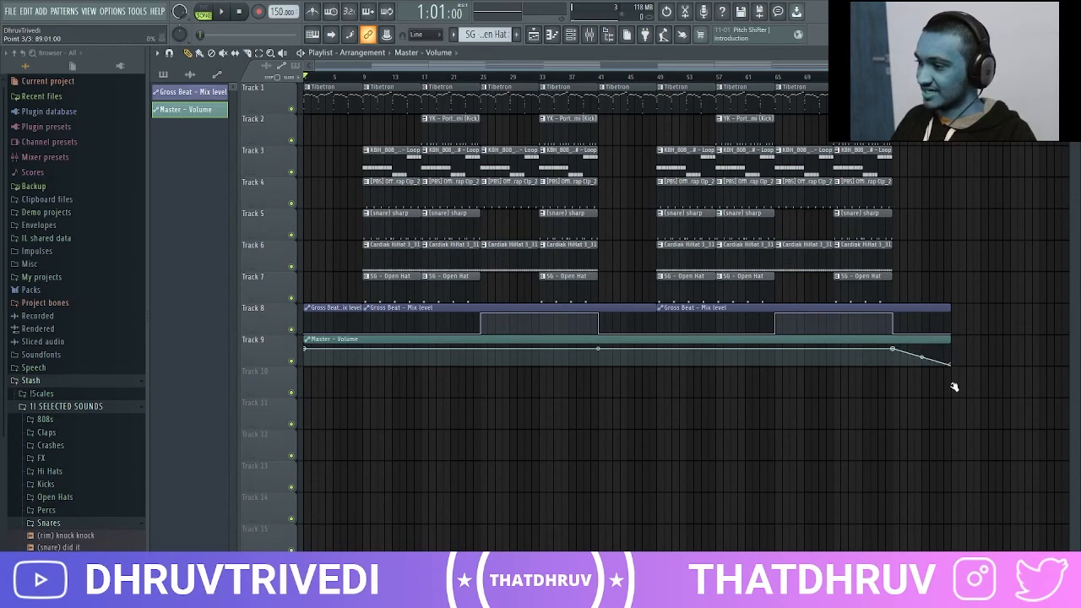